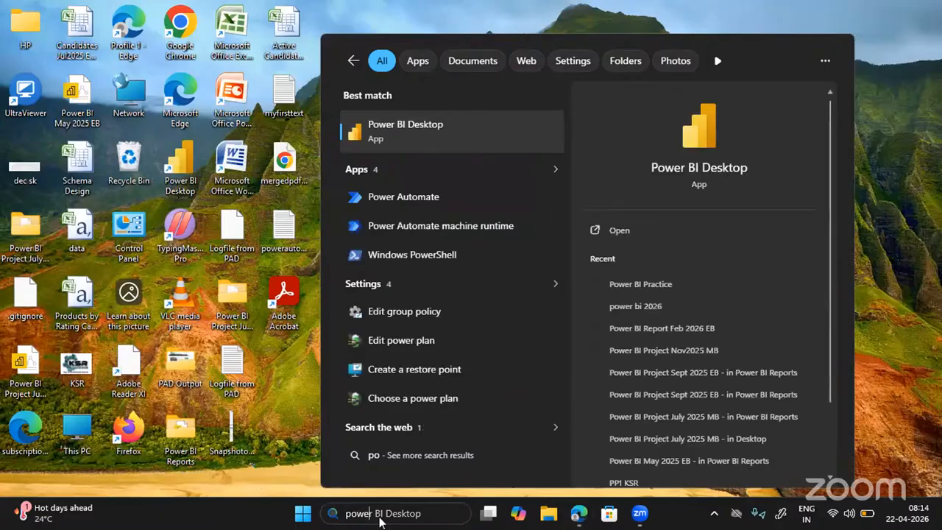
# Launch Power BI Desktop from Windows Search and start a new blank report.
pyautogui.press('Return')
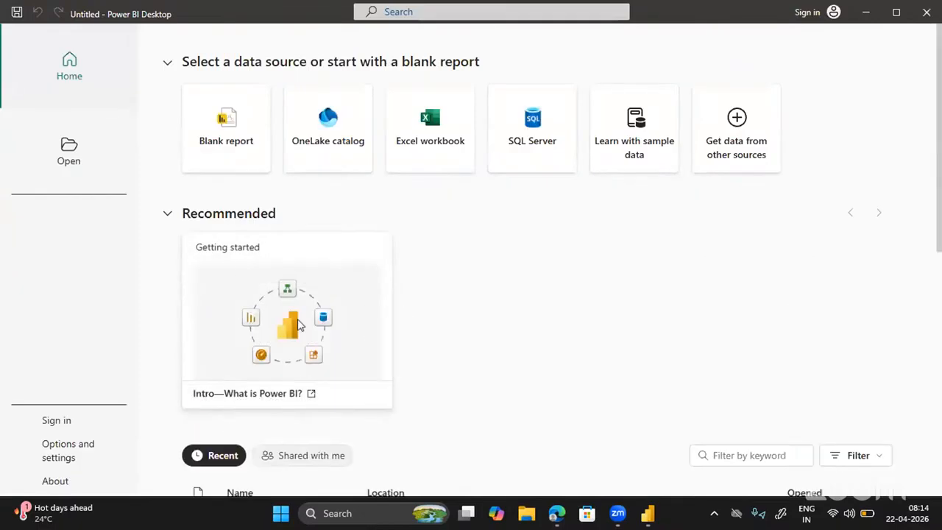
pyautogui.click(220, 117)
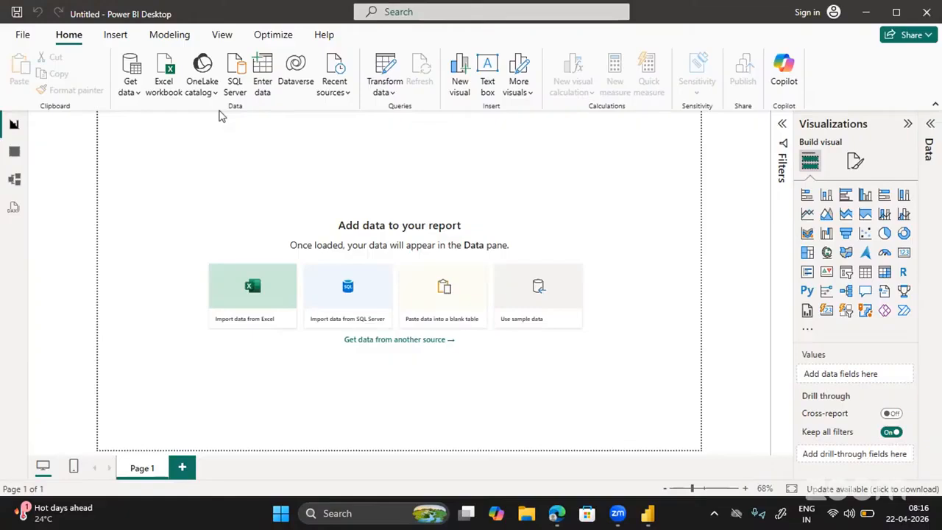
# Bring up the Get data list of common sources such as Excel workbook and Text/CSV.
pyautogui.click(130, 86)
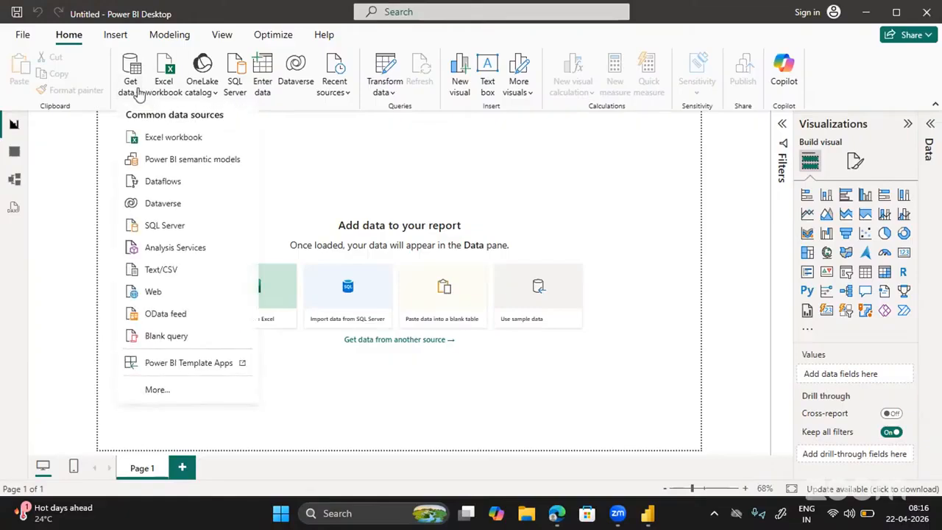
# Connect to the Flipkart-Laptops Excel workbook in the Downloads folder.
pyautogui.click(164, 141)
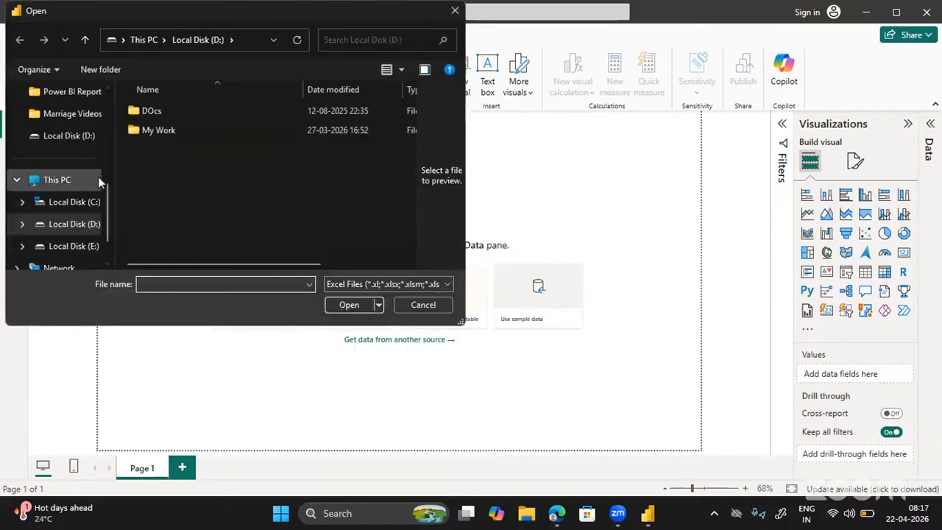
pyautogui.scroll(5, 53, 131)
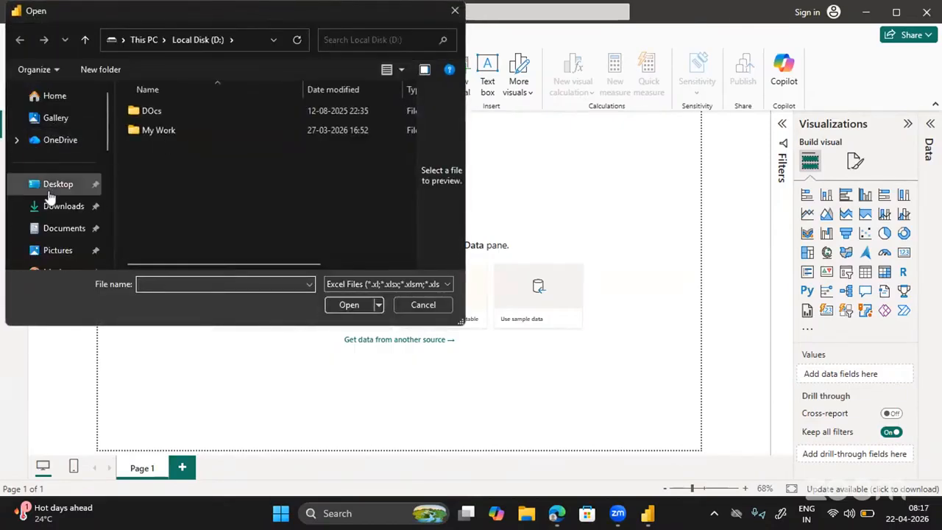
pyautogui.click(63, 209)
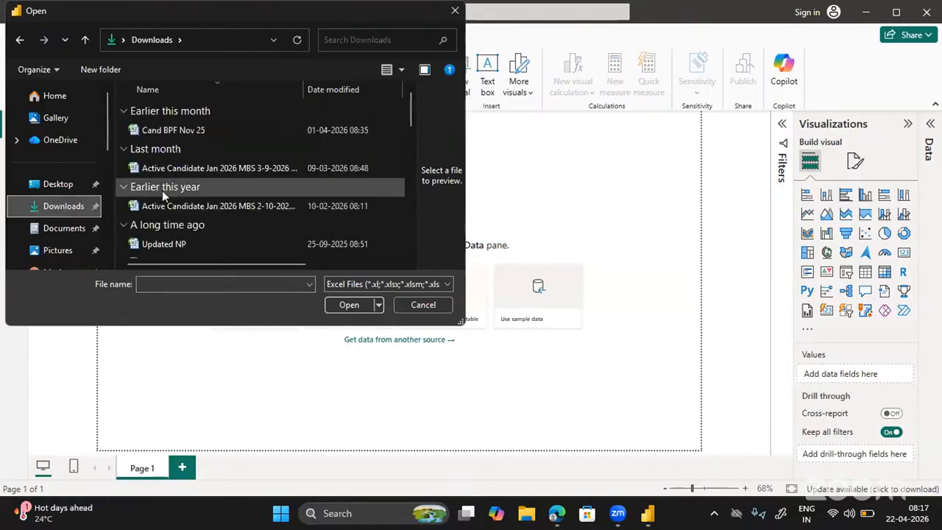
pyautogui.scroll(-5, 226, 206)
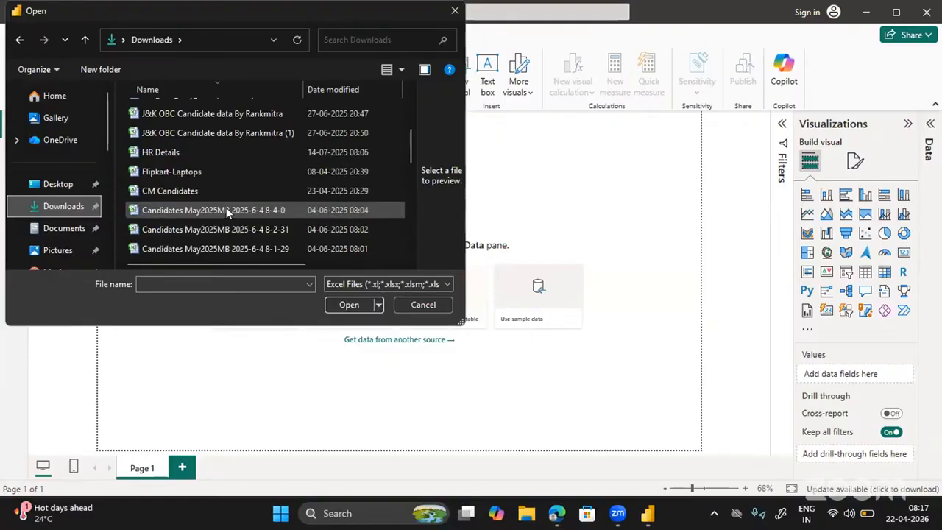
pyautogui.scroll(2, 226, 207)
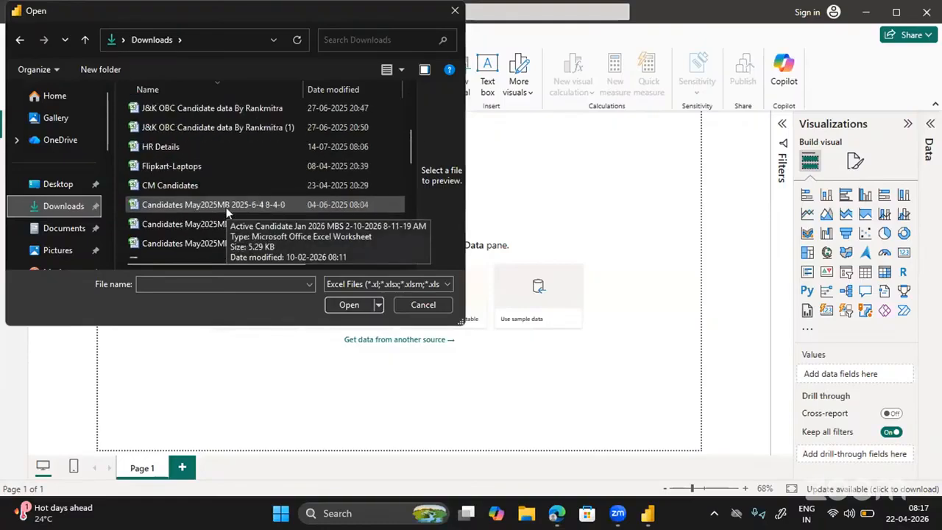
pyautogui.click(187, 165)
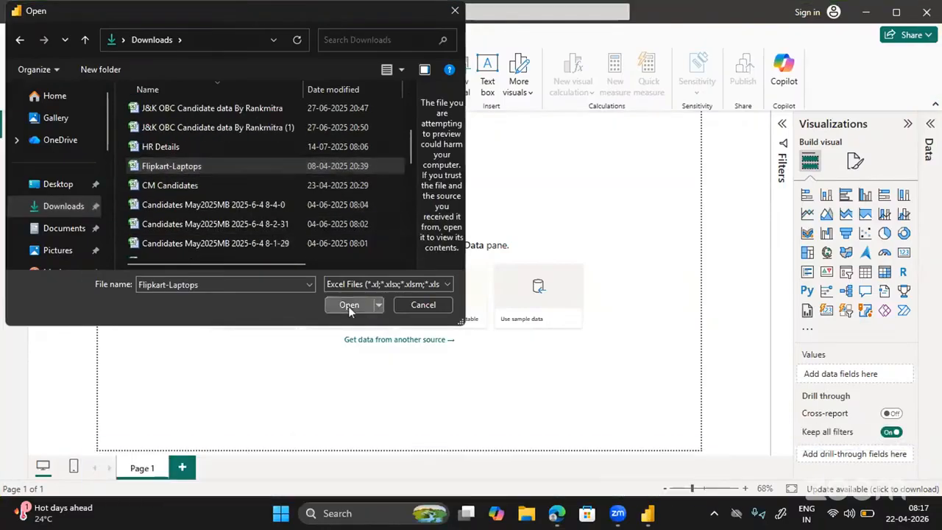
pyautogui.click(349, 305)
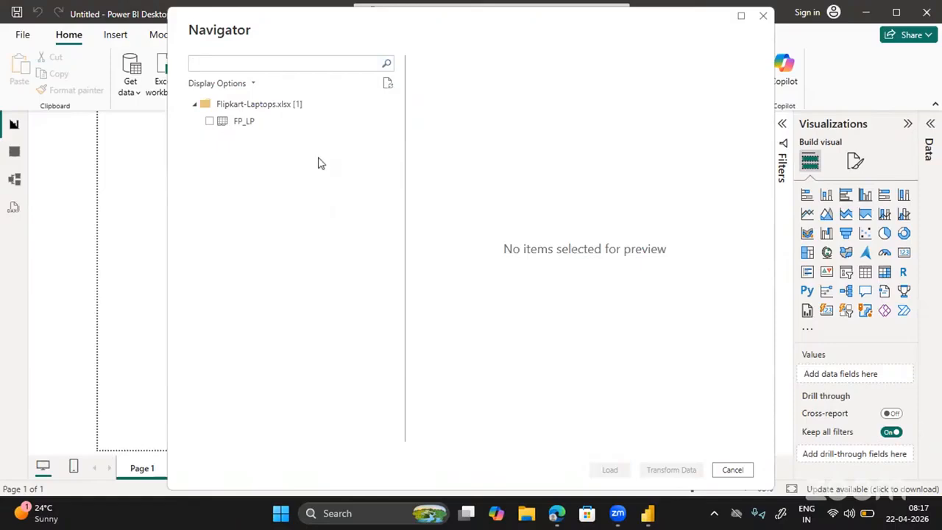
# Tick the FP_LP table in the Navigator to preview its laptop rows.
pyautogui.click(209, 122)
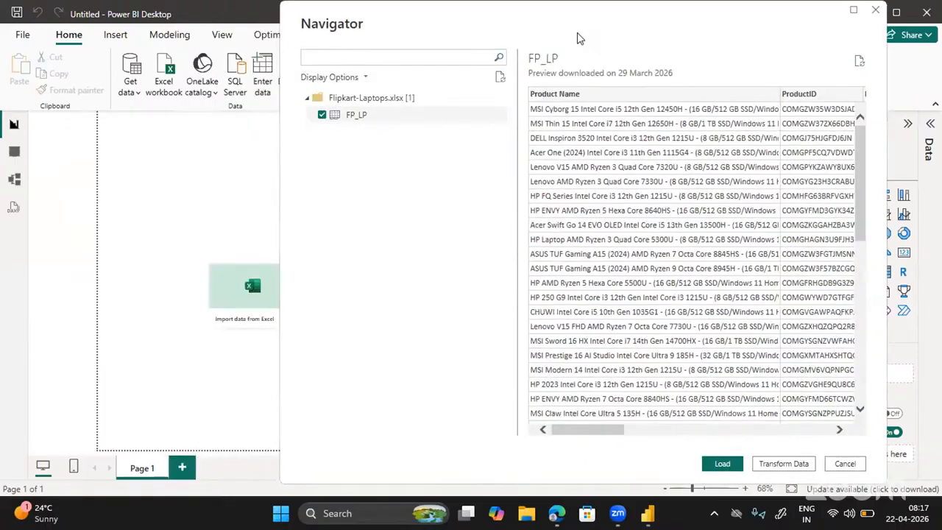
pyautogui.click(723, 464)
# Send FP_LP to Power Query Editor with Transform Data and refresh the stale preview.
pyautogui.click(780, 463)
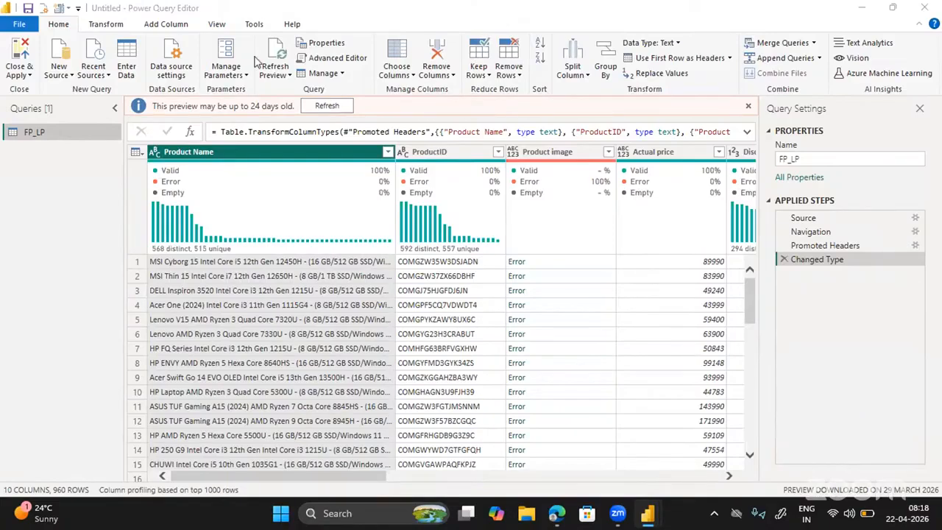
pyautogui.click(328, 108)
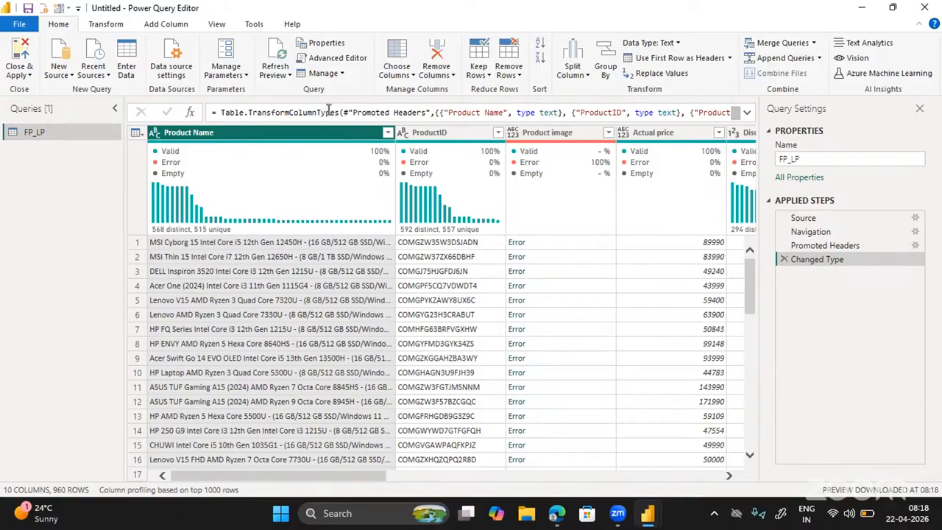
# Delete the Product image column, leaving Product Name unchanged, for 9 columns remaining.
pyautogui.rightClick(560, 138)
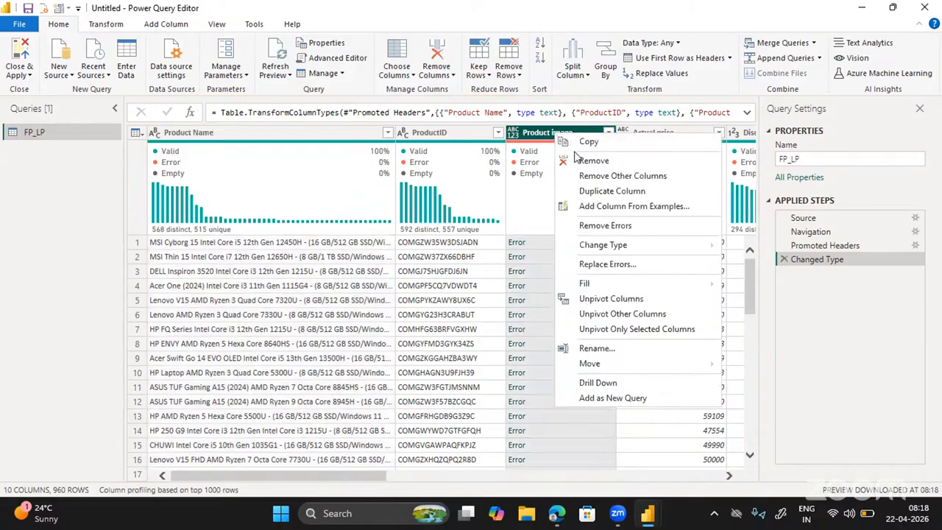
pyautogui.click(593, 160)
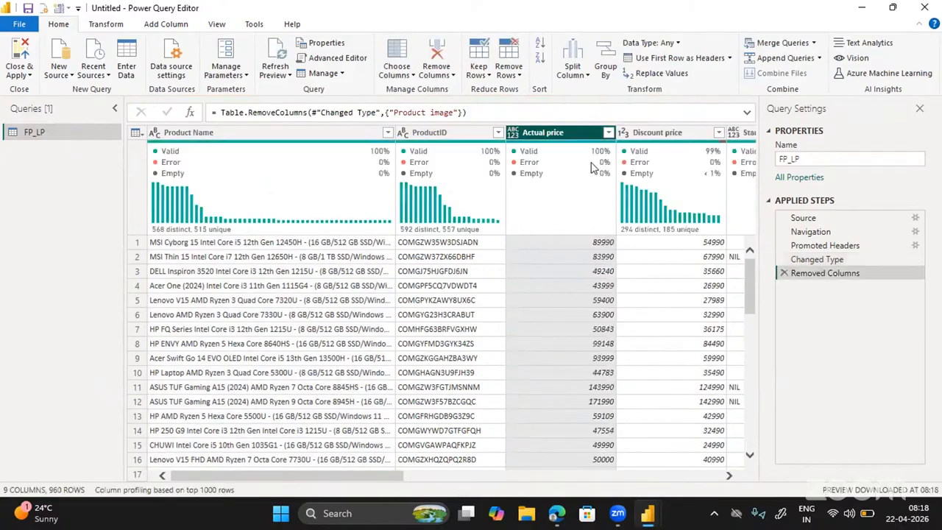
pyautogui.moveTo(454, 212)
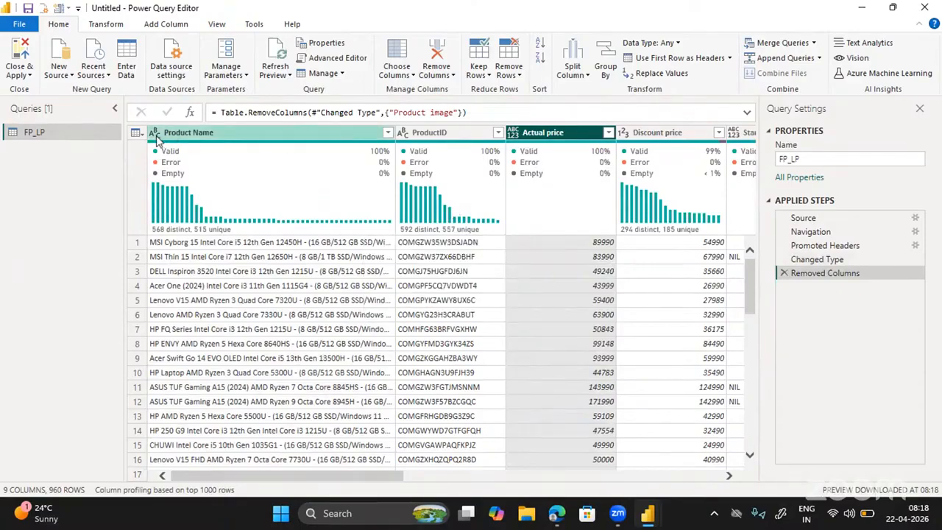
pyautogui.click(175, 138)
pyautogui.rightClick(174, 137)
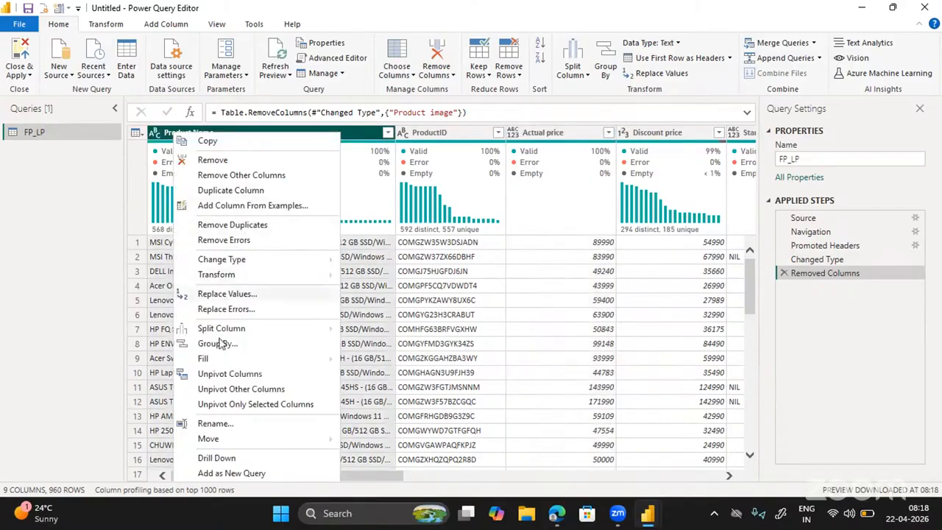
pyautogui.moveTo(237, 261)
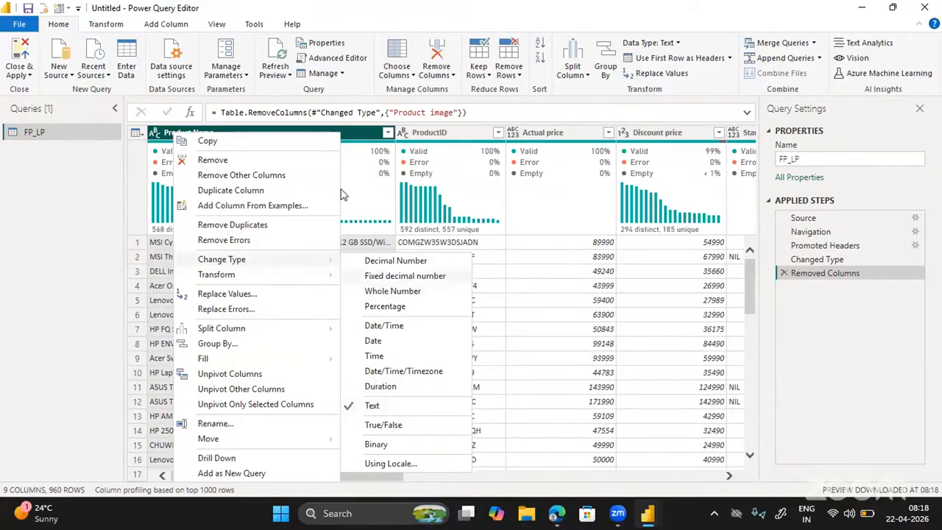
pyautogui.press('Escape')
pyautogui.press('Escape')
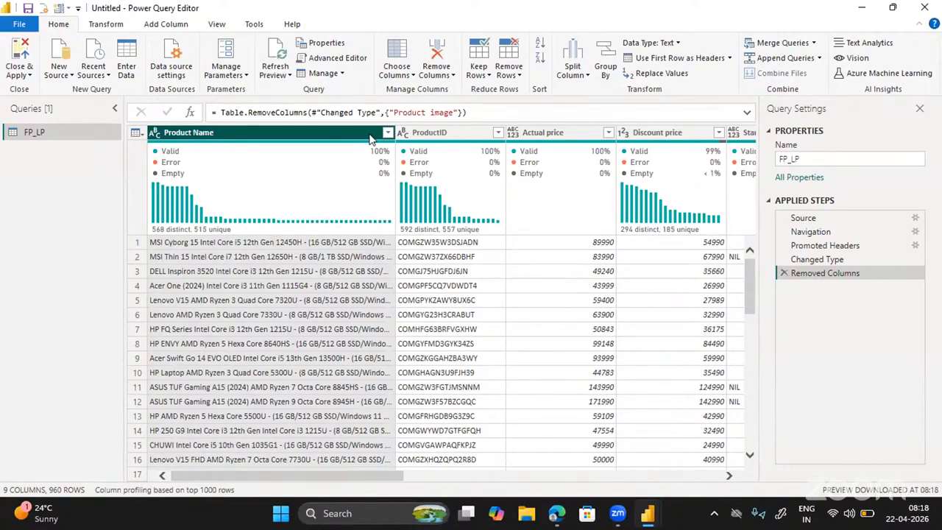
pyautogui.rightClick(424, 141)
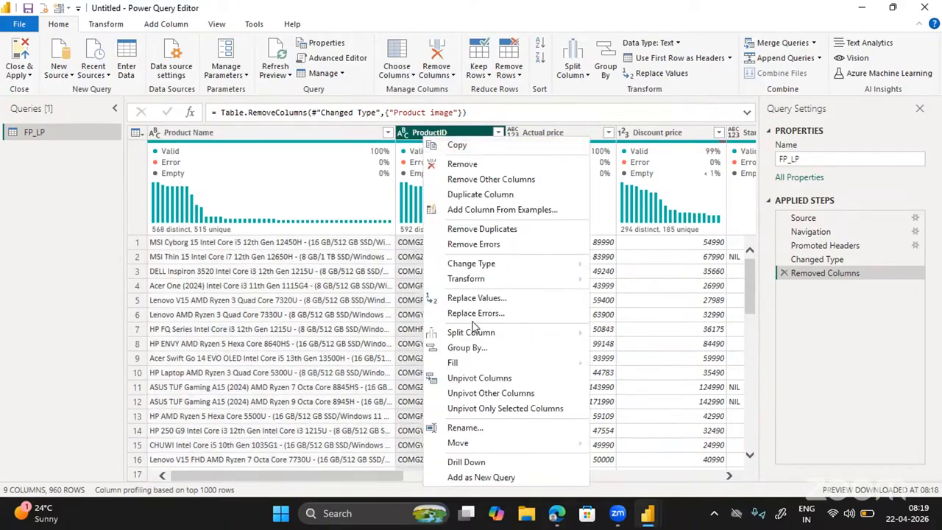
pyautogui.moveTo(474, 337)
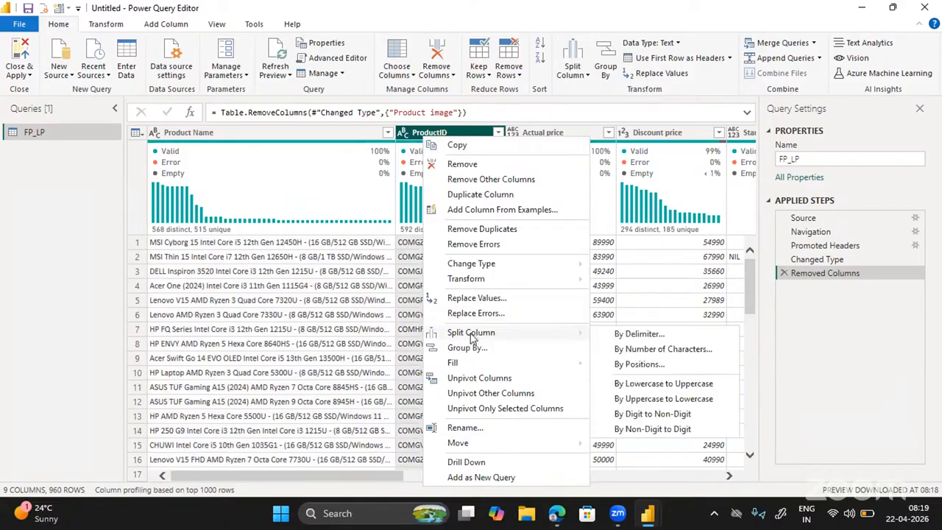
pyautogui.moveTo(472, 271)
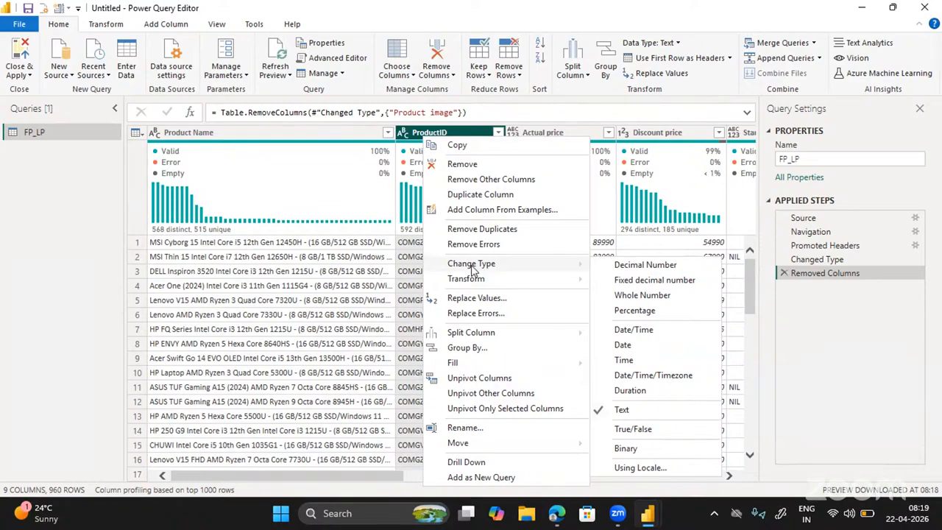
pyautogui.click(563, 134)
pyautogui.rightClick(563, 132)
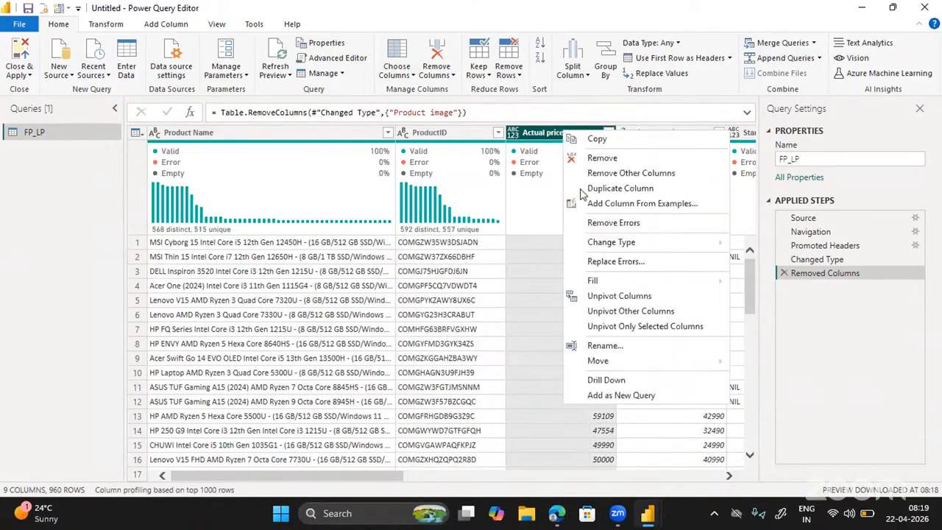
pyautogui.moveTo(613, 245)
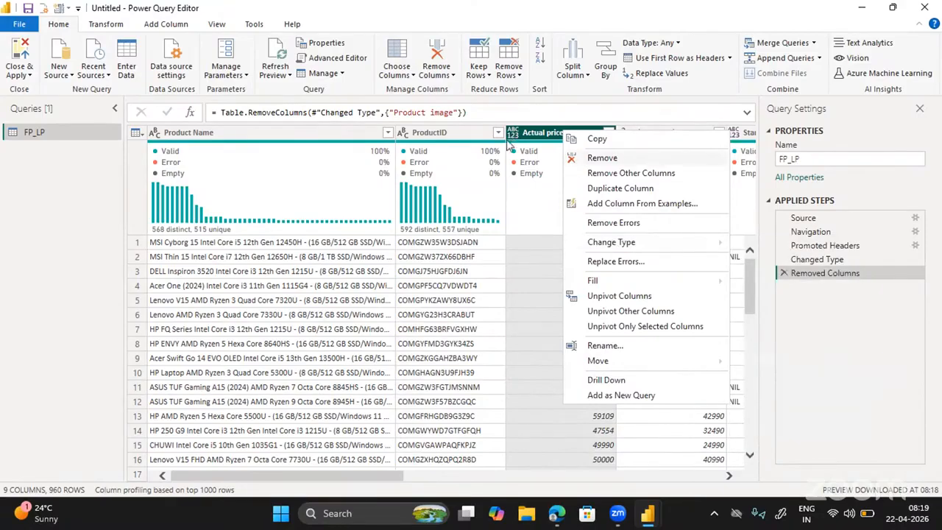
pyautogui.click(540, 141)
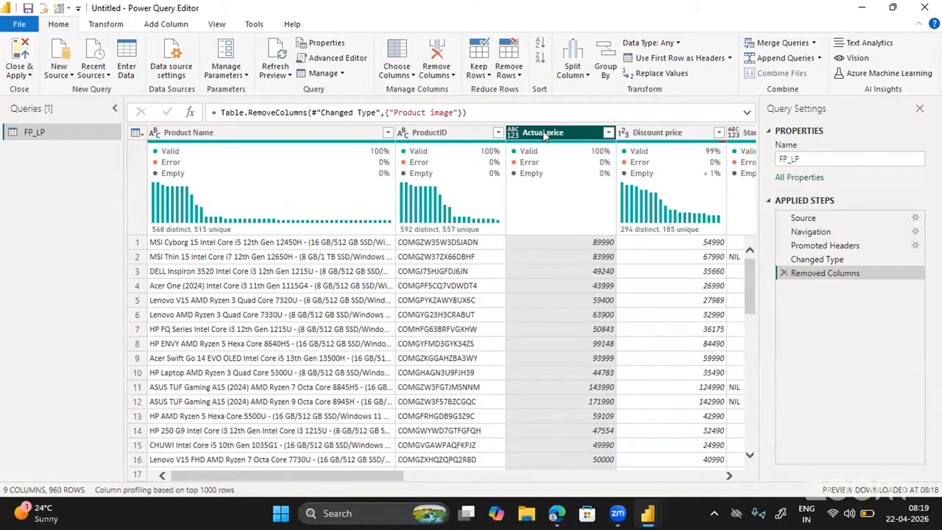
# Change the Actual price column's data type to Whole Number.
pyautogui.rightClick(544, 134)
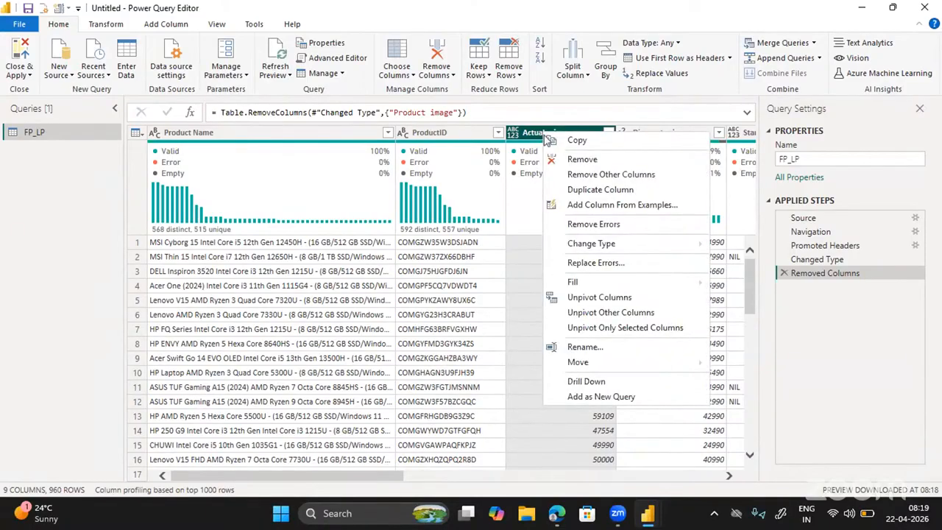
pyautogui.moveTo(676, 249)
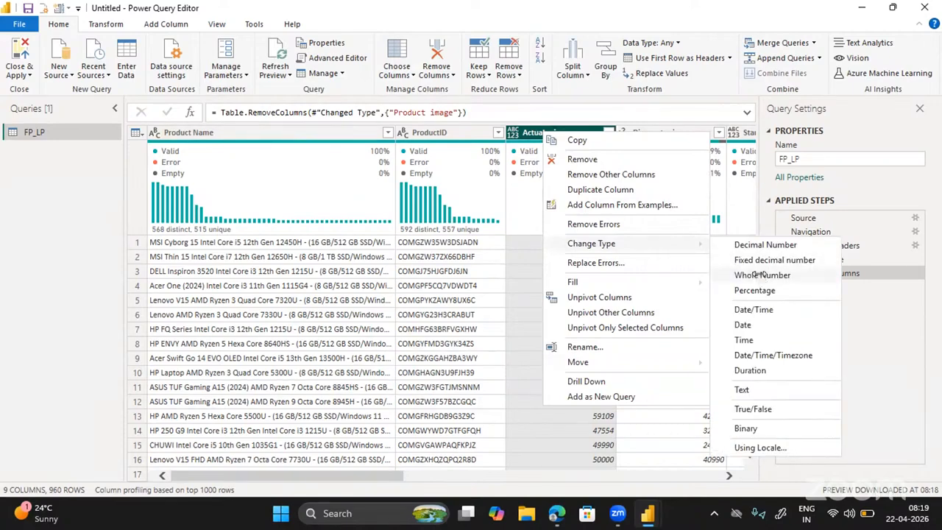
pyautogui.click(755, 275)
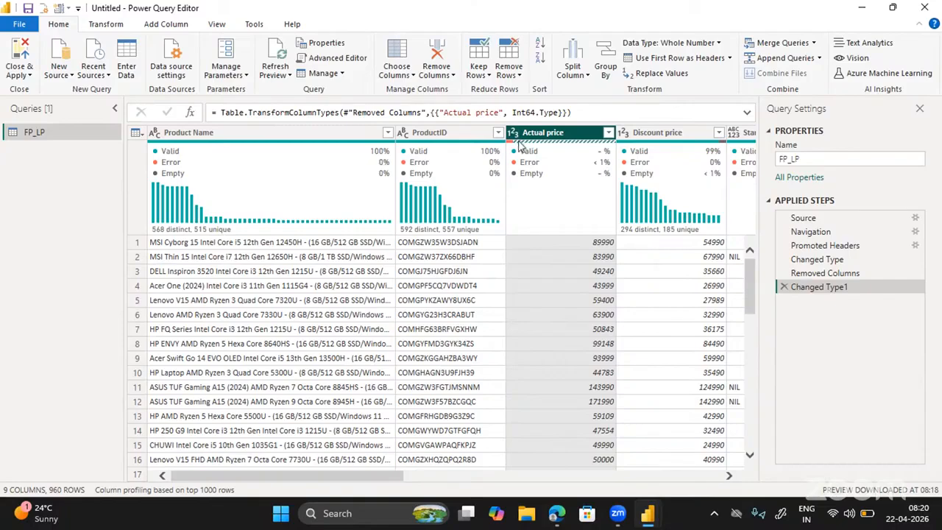
pyautogui.moveTo(539, 149)
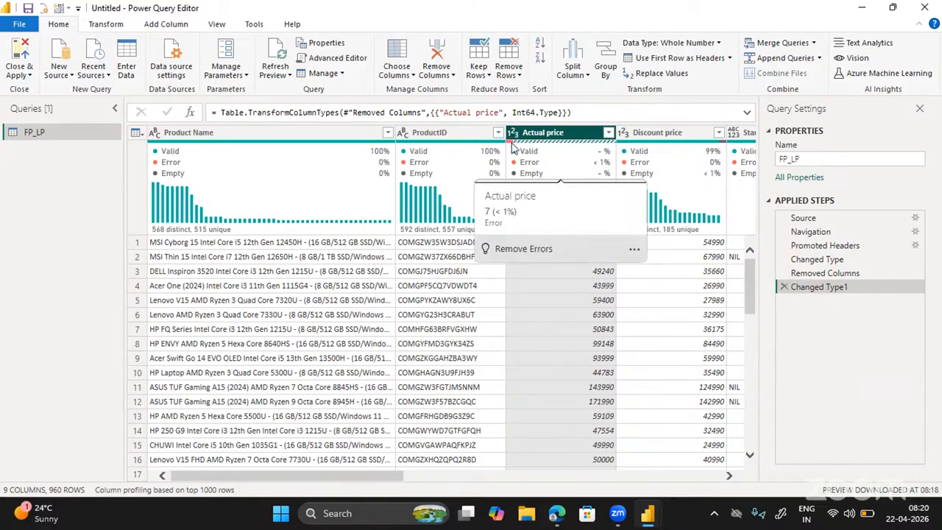
pyautogui.moveTo(431, 155)
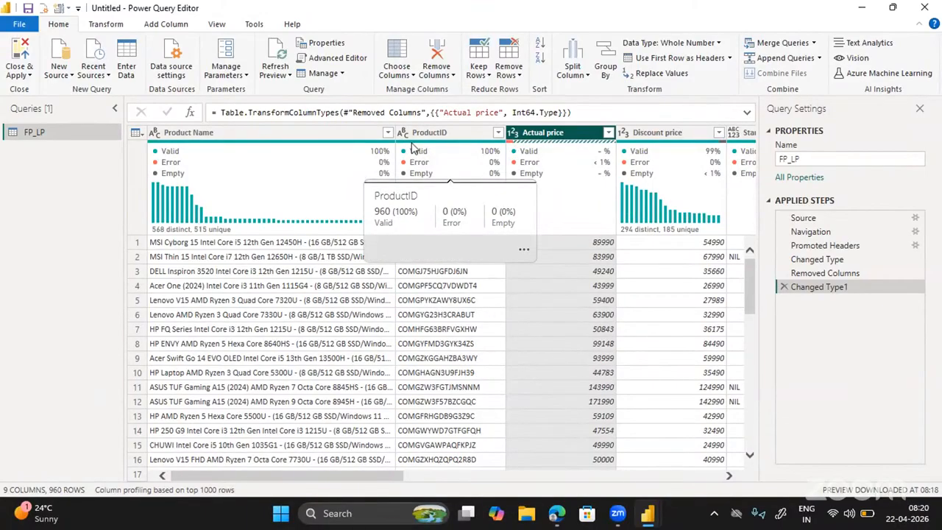
pyautogui.moveTo(607, 166)
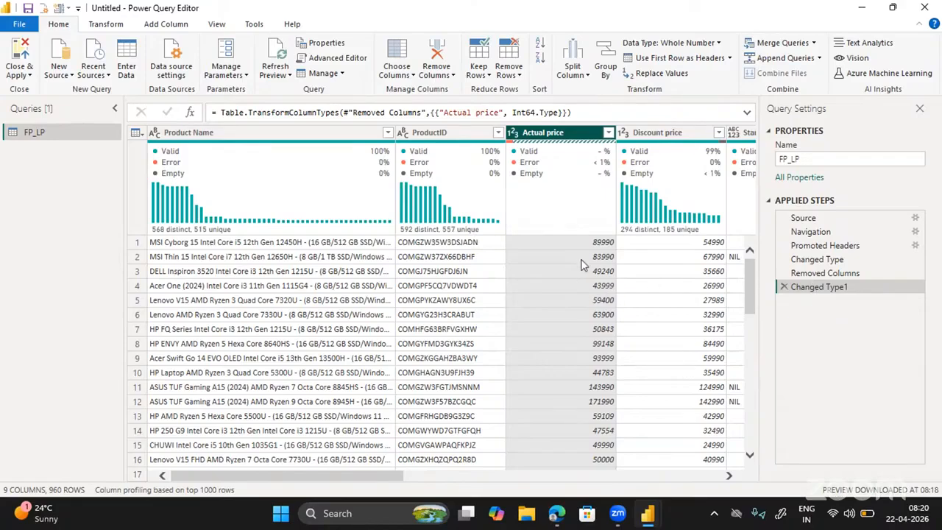
pyautogui.scroll(-18, 587, 309)
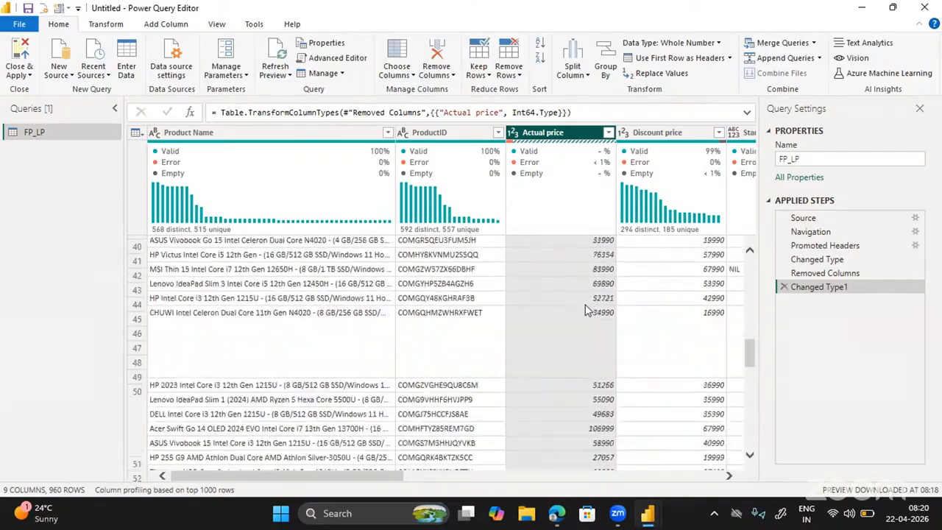
pyautogui.scroll(-10, 586, 309)
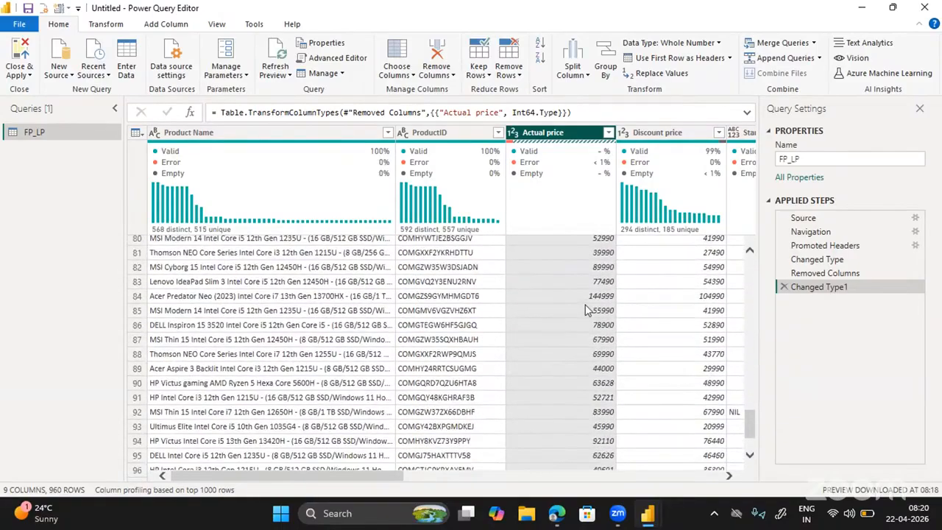
pyautogui.scroll(-15, 586, 309)
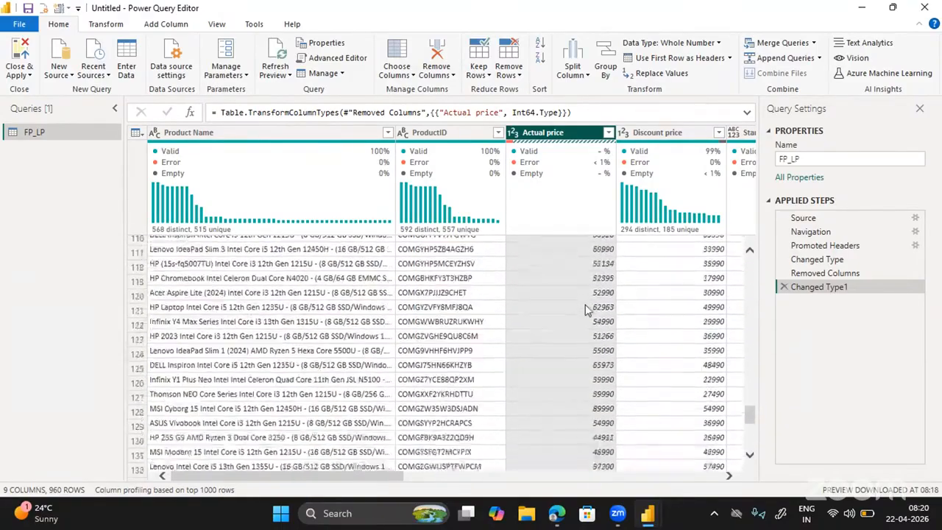
pyautogui.scroll(-4, 586, 309)
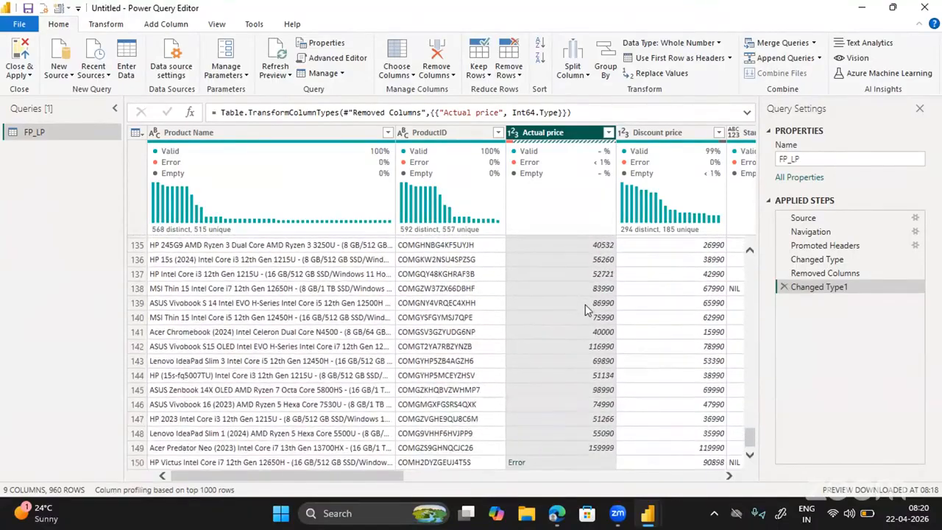
pyautogui.scroll(-1, 586, 310)
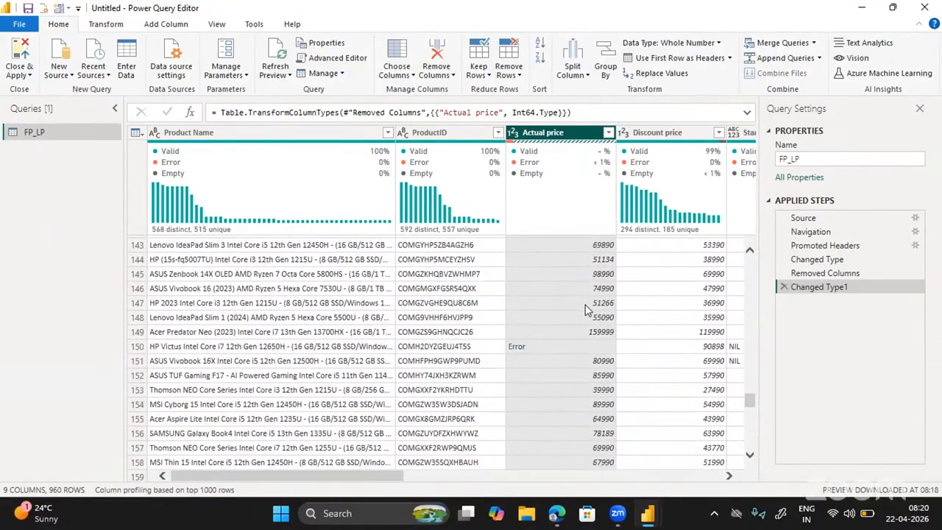
pyautogui.click(516, 347)
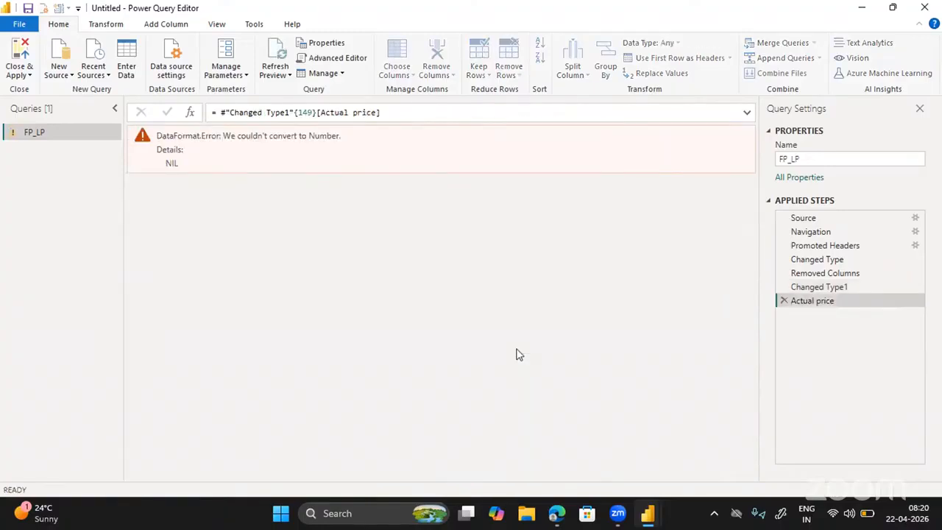
pyautogui.moveTo(185, 169); pyautogui.dragTo(157, 137)
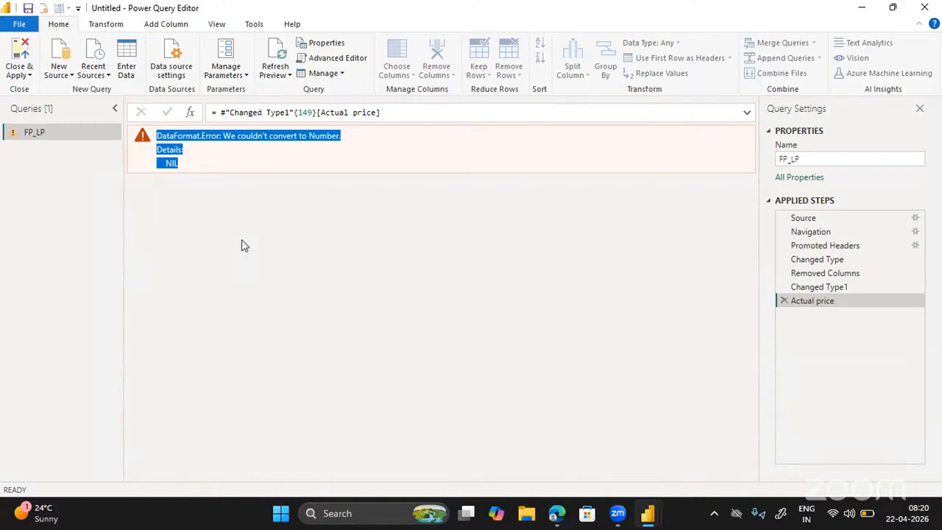
pyautogui.doubleClick(171, 163)
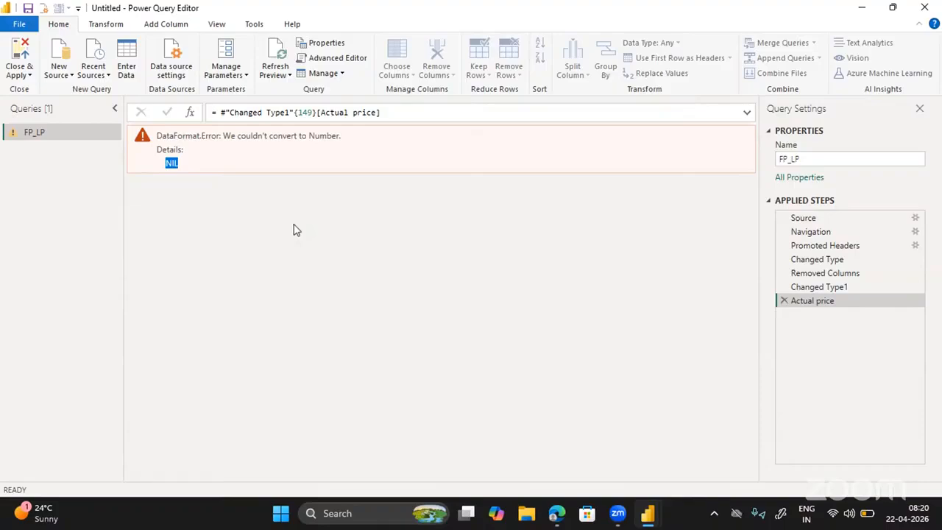
pyautogui.click(784, 300)
pyautogui.click(783, 301)
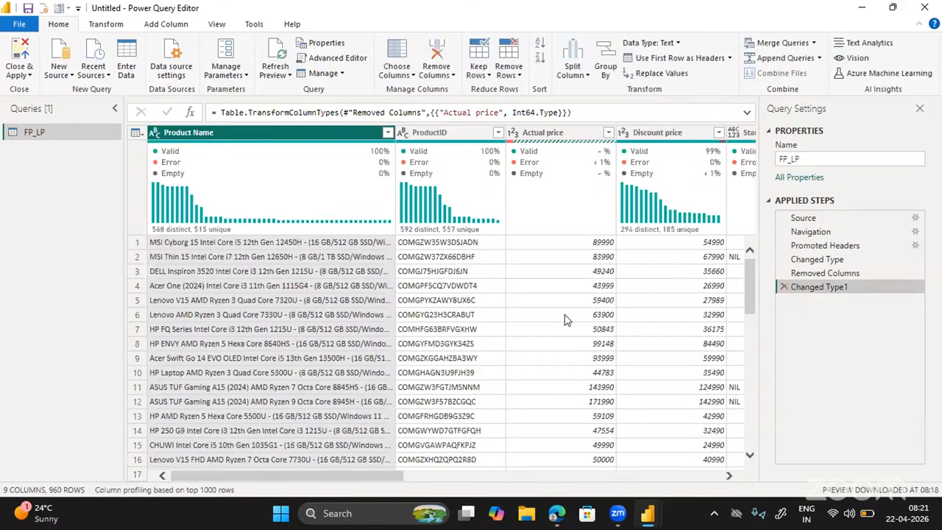
# Show the context menu for the Actual price column header.
pyautogui.doubleClick(551, 136)
pyautogui.rightClick(552, 136)
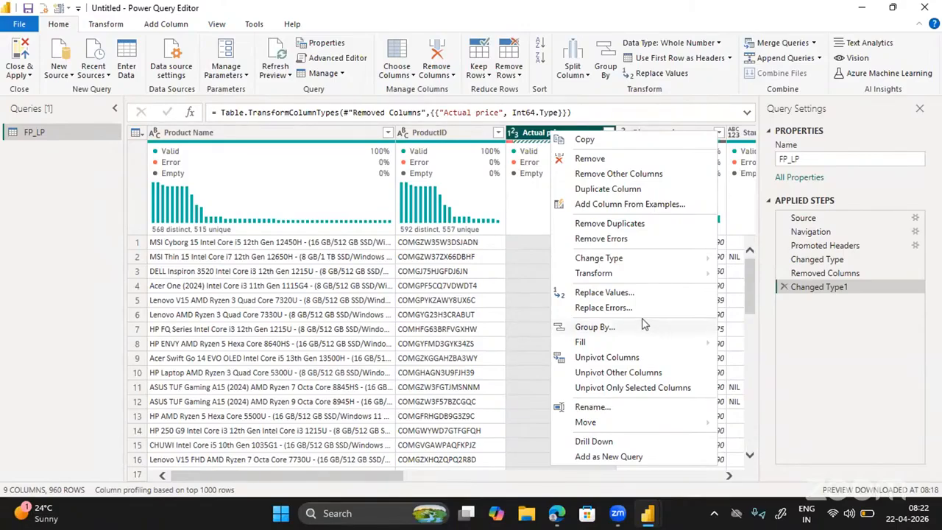
# Replace all error values in Actual price with 0.
pyautogui.click(609, 309)
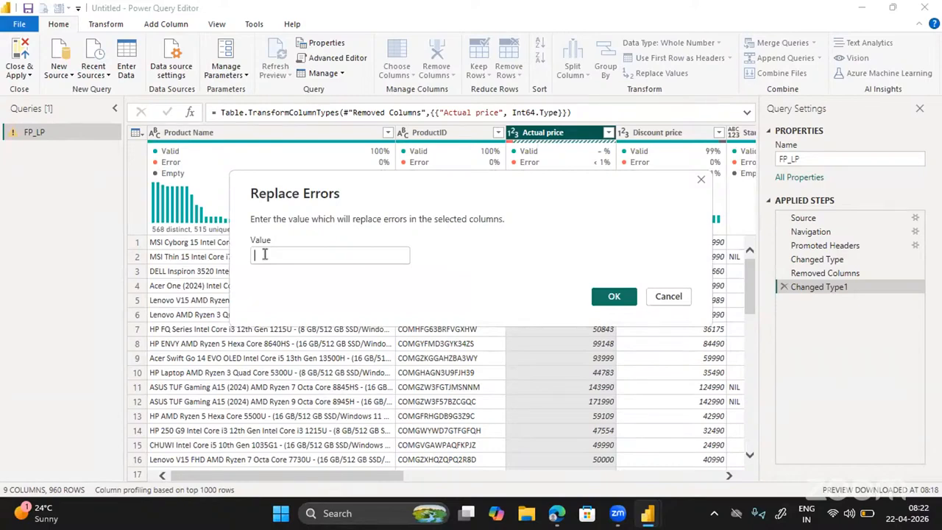
pyautogui.write('0')
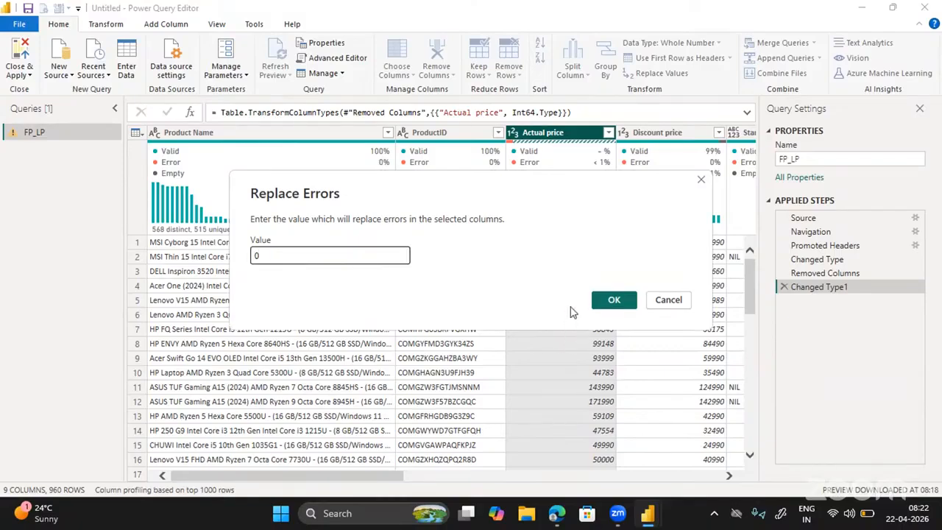
pyautogui.click(614, 302)
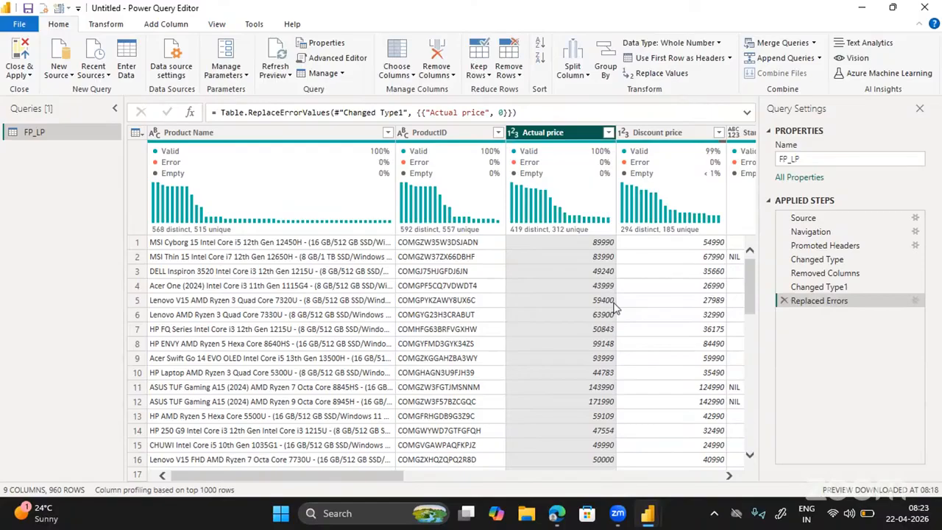
pyautogui.scroll(-5, 556, 304)
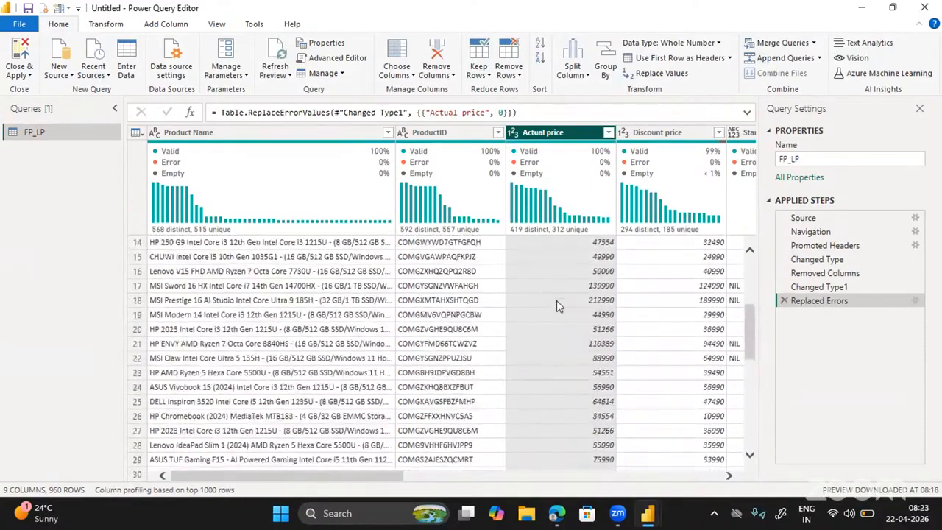
pyautogui.scroll(5, 556, 300)
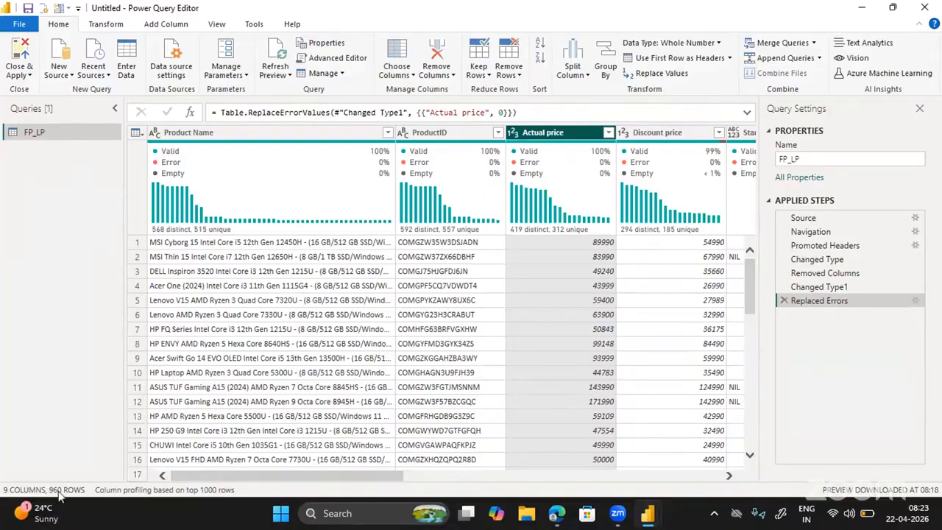
pyautogui.hscroll(5, 499, 272)
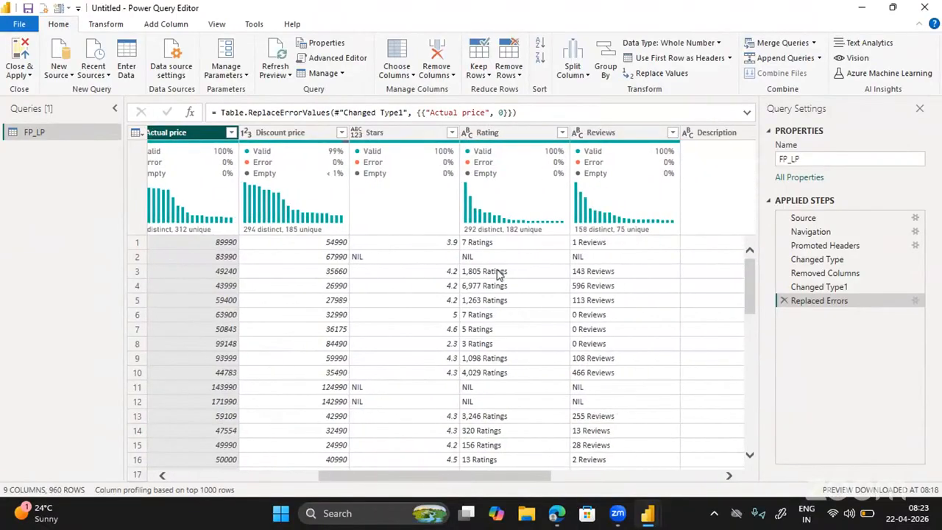
pyautogui.hscroll(-1, 499, 273)
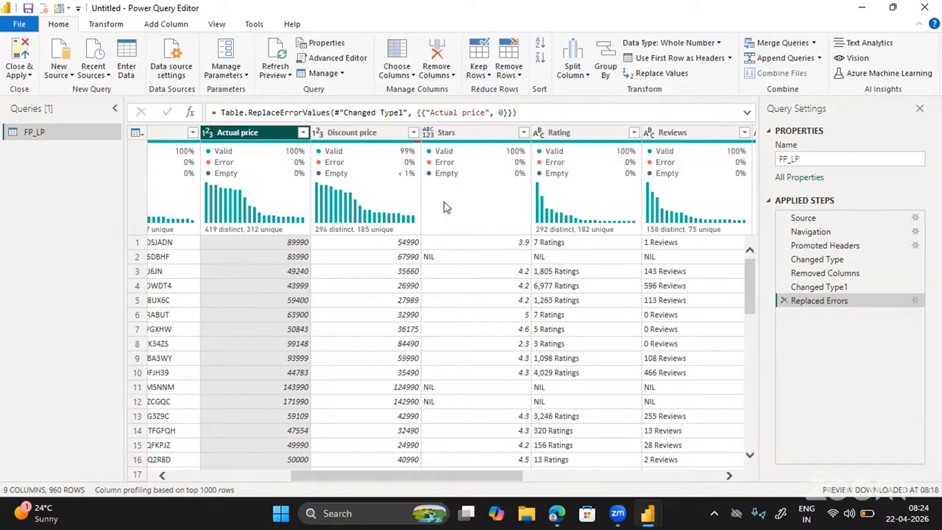
# Check the NIL entries in Stars, then use Replace Values to change NIL to 0.
pyautogui.rightClick(467, 141)
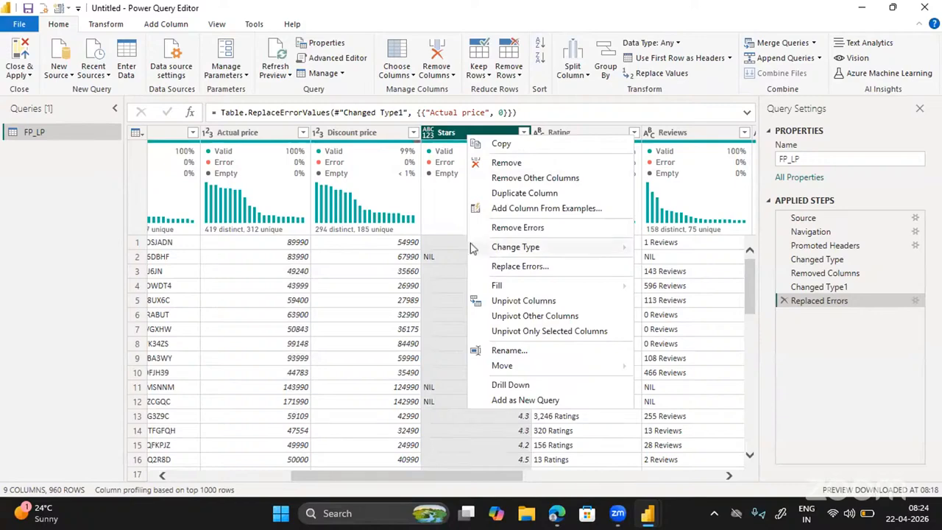
pyautogui.click(440, 261)
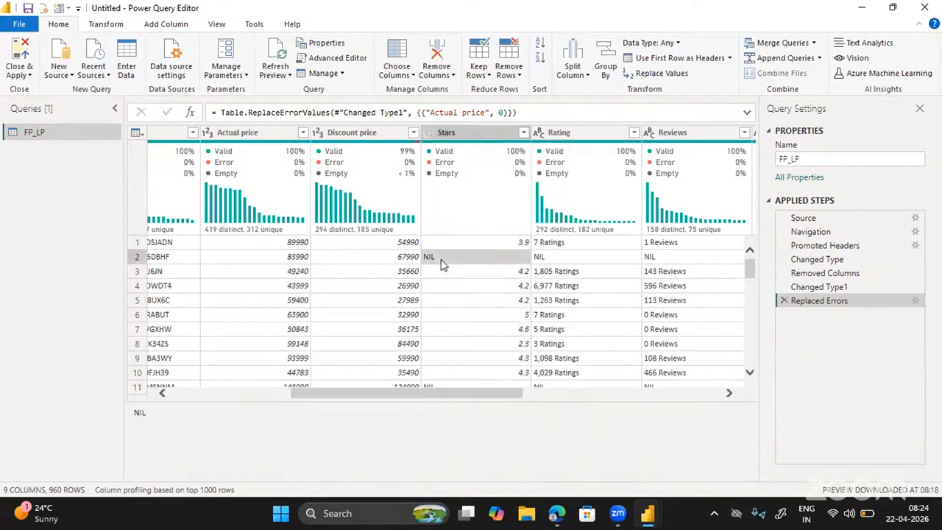
pyautogui.click(453, 140)
pyautogui.rightClick(453, 140)
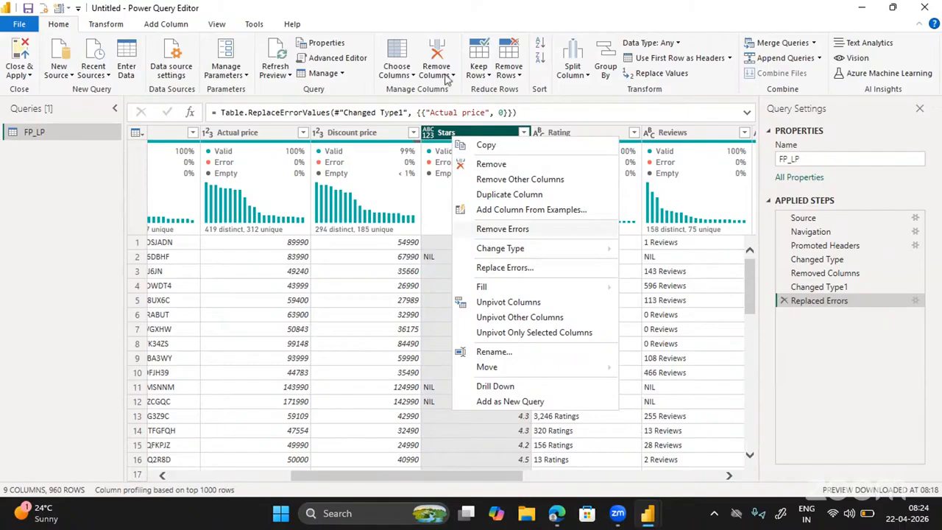
pyautogui.click(655, 76)
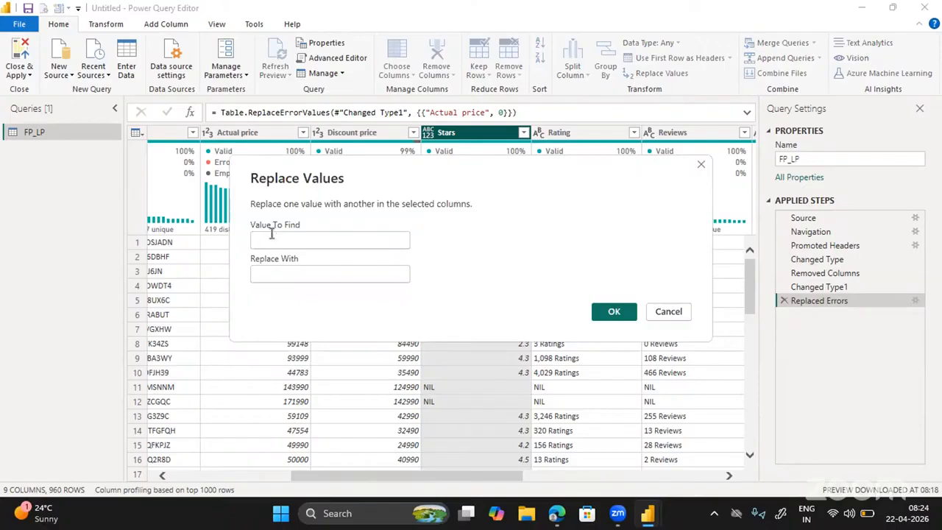
pyautogui.write('NIL')
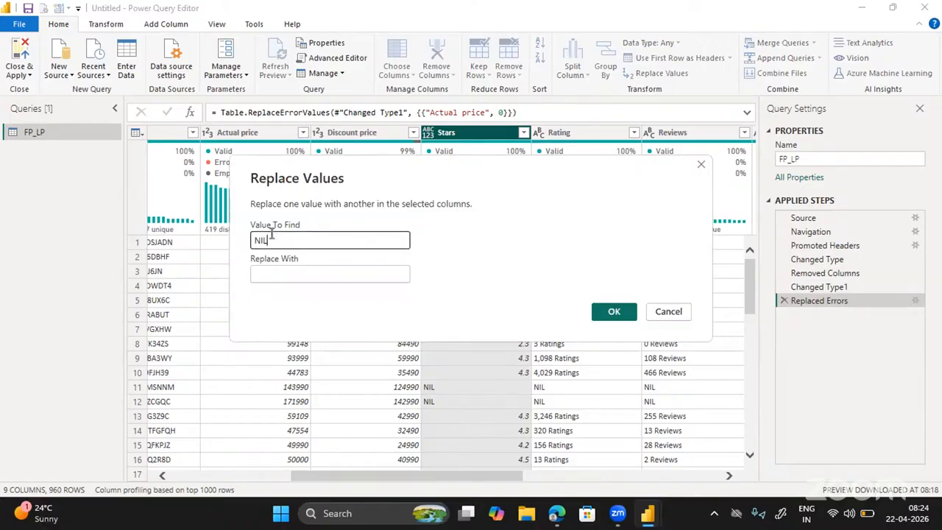
pyautogui.press('Tab')
pyautogui.write('0')
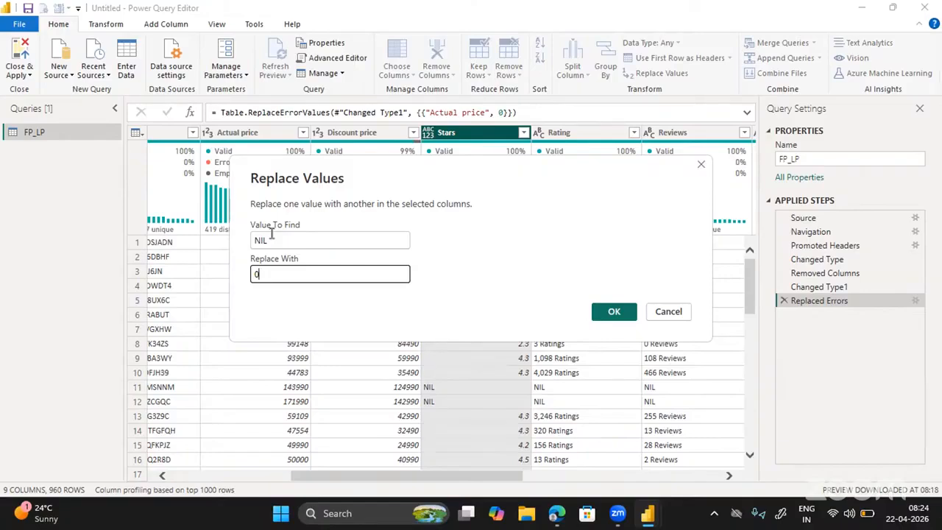
pyautogui.click(615, 313)
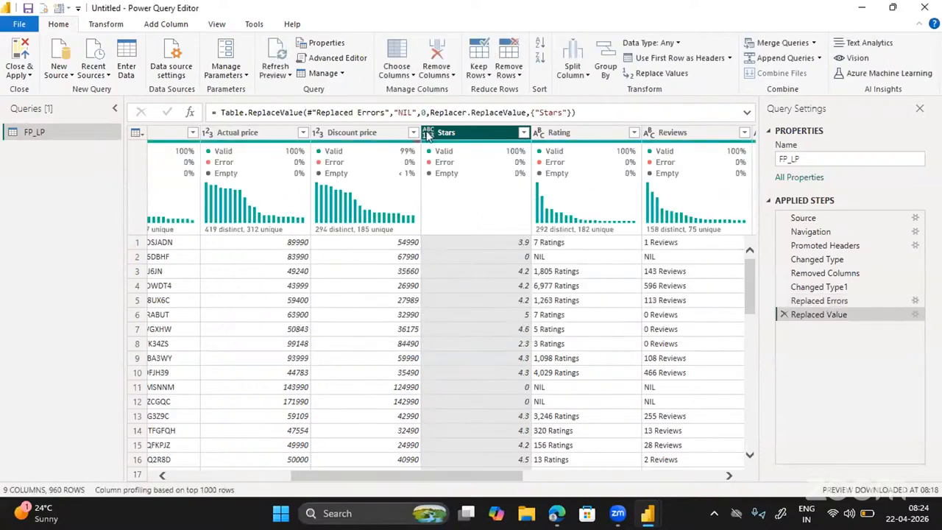
# Change the Stars column's type to Decimal Number and confirm all 960 values are valid.
pyautogui.click(428, 134)
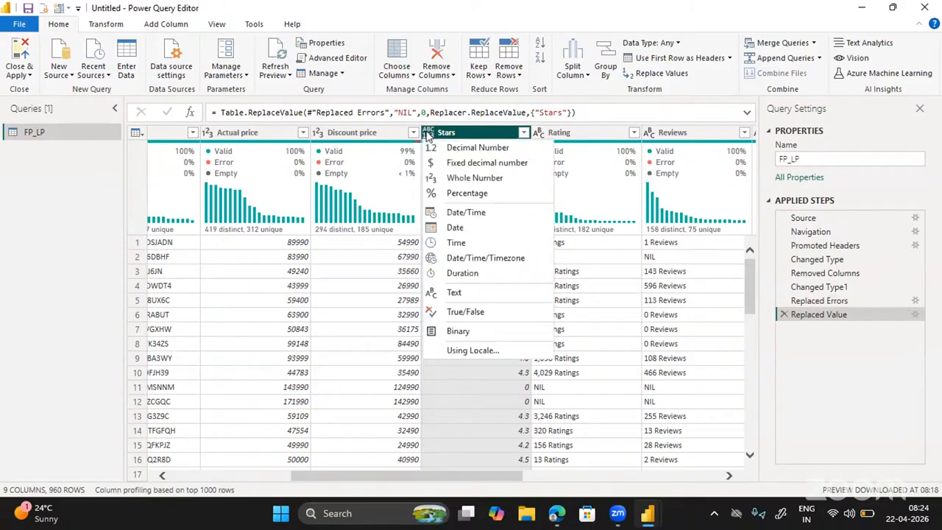
pyautogui.click(456, 149)
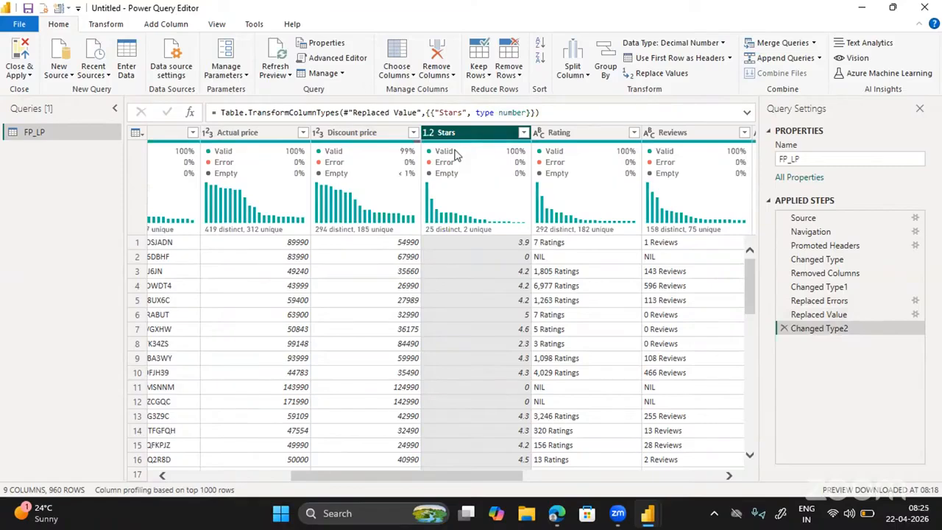
pyautogui.moveTo(477, 147)
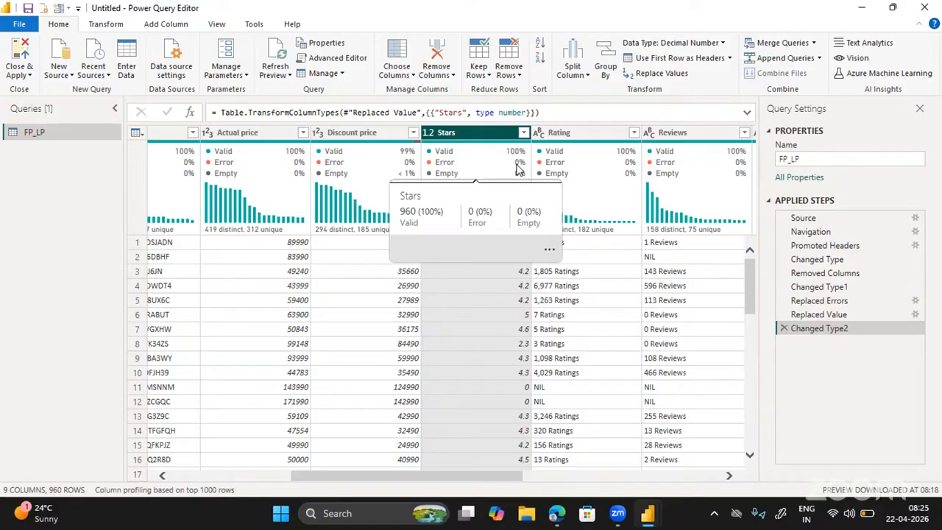
pyautogui.hscroll(4, 634, 285)
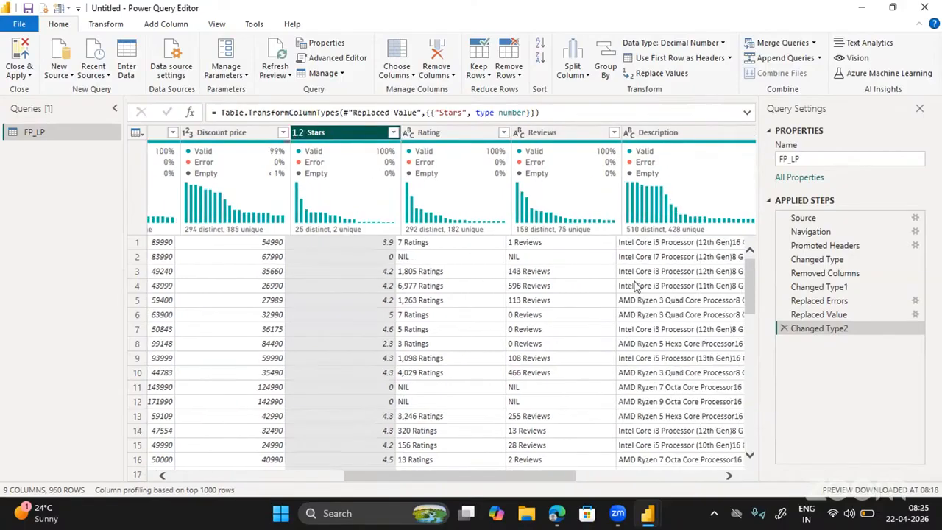
pyautogui.hscroll(2, 635, 286)
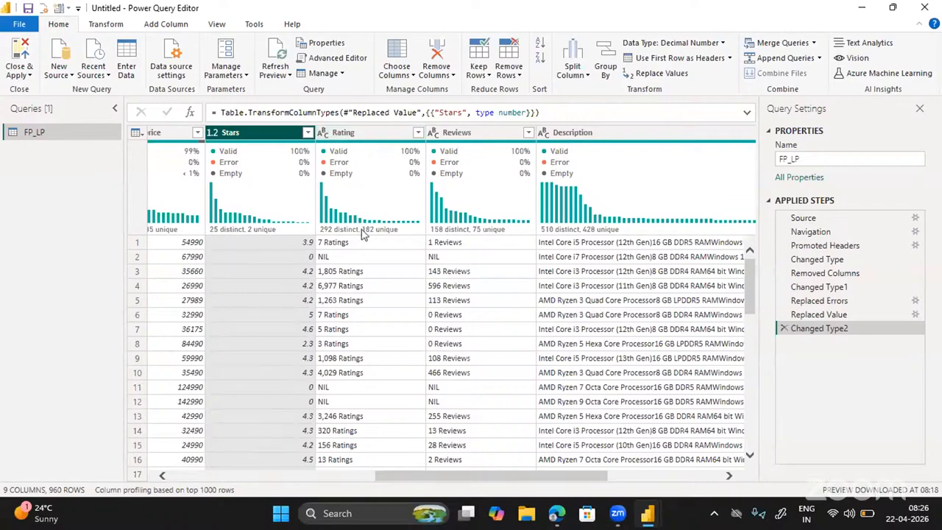
pyautogui.moveTo(362, 229)
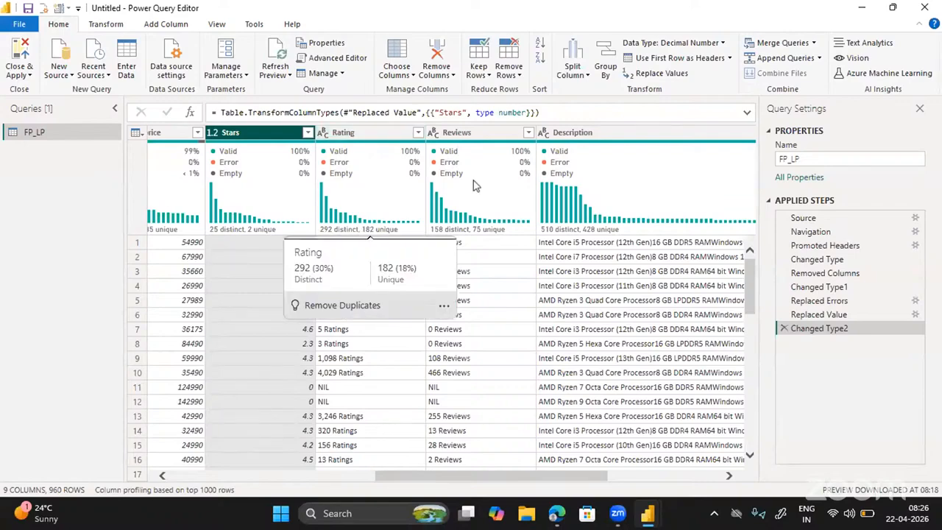
pyautogui.moveTo(493, 184)
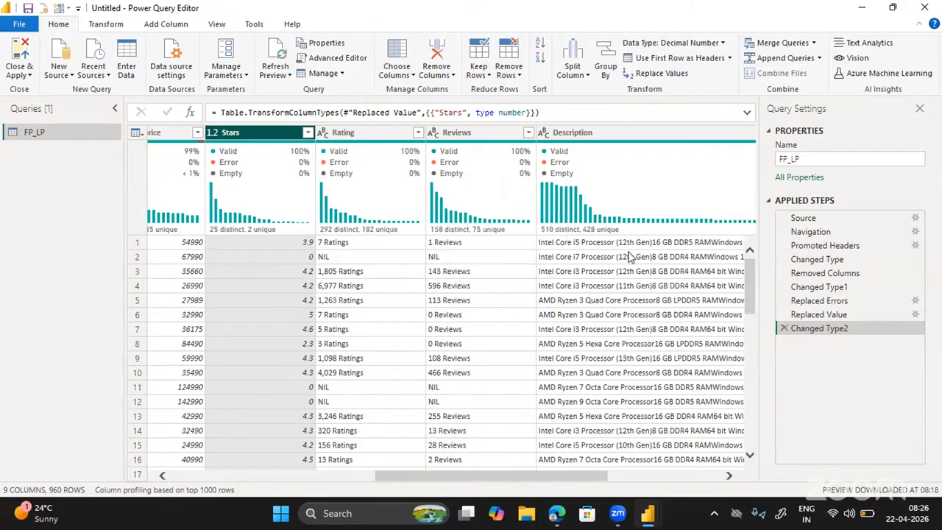
pyautogui.moveTo(589, 199)
pyautogui.moveTo(475, 157)
pyautogui.click(363, 134)
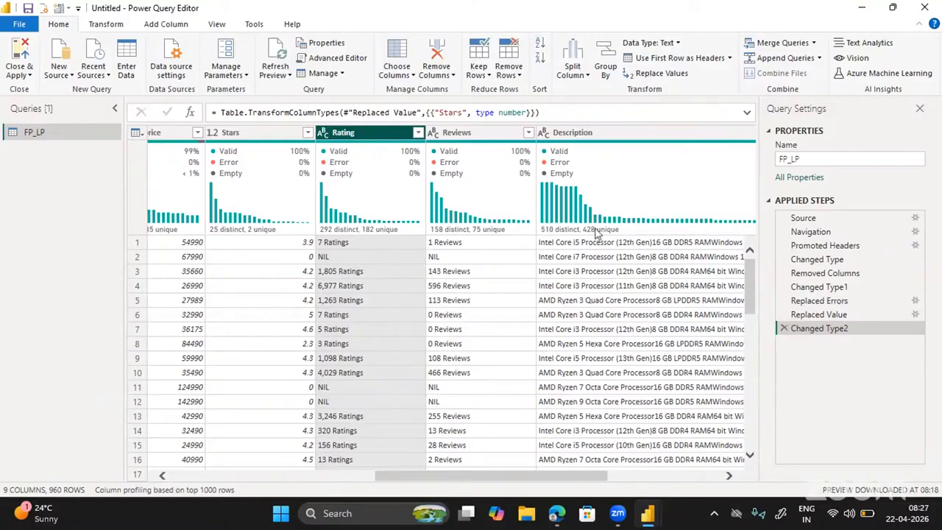
pyautogui.rightClick(365, 140)
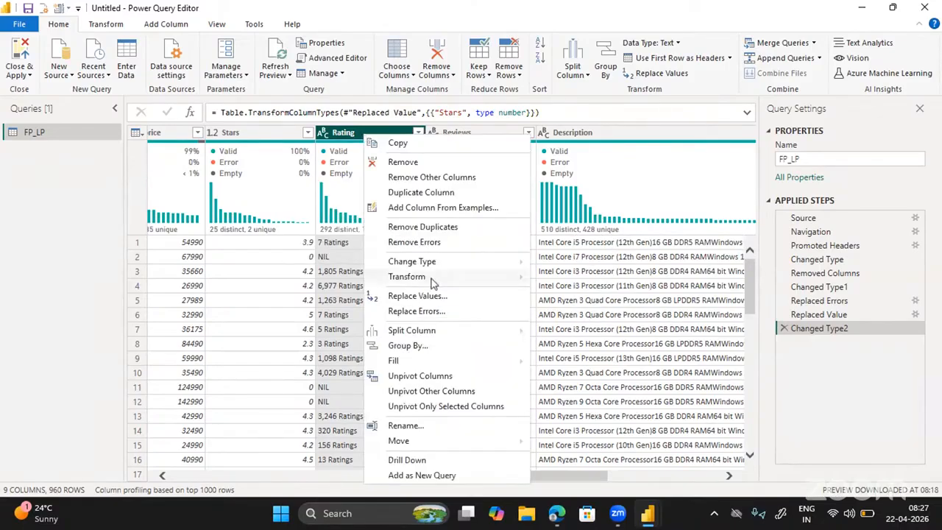
# Split the Rating column by the space delimiter at the left-most occurrence.
pyautogui.moveTo(428, 335)
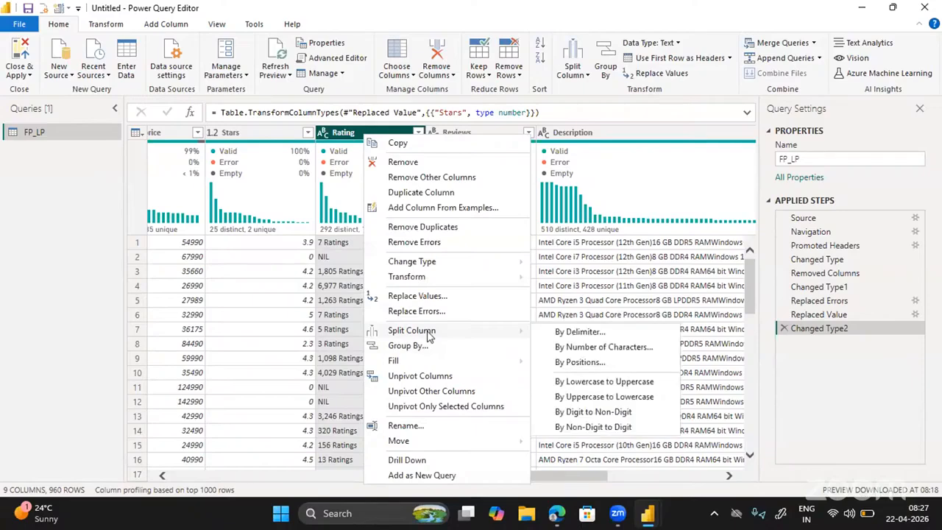
pyautogui.click(580, 332)
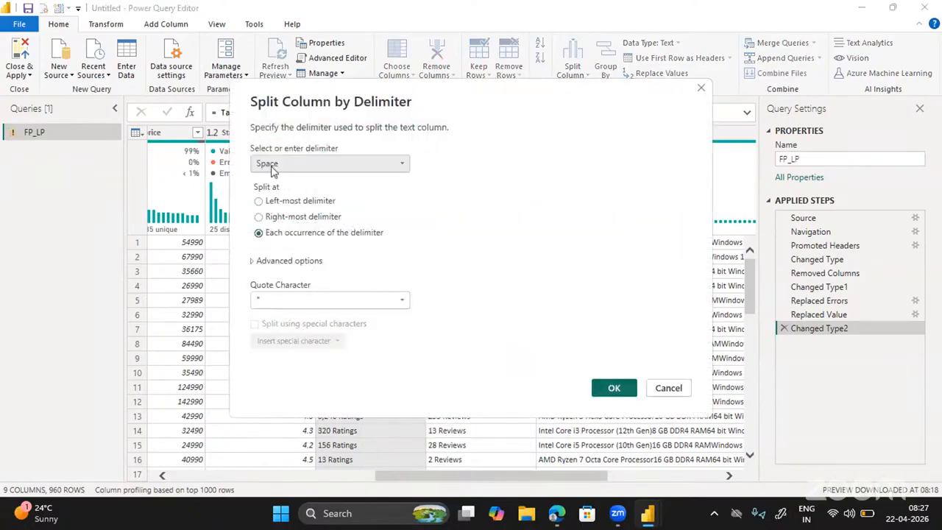
pyautogui.click(272, 168)
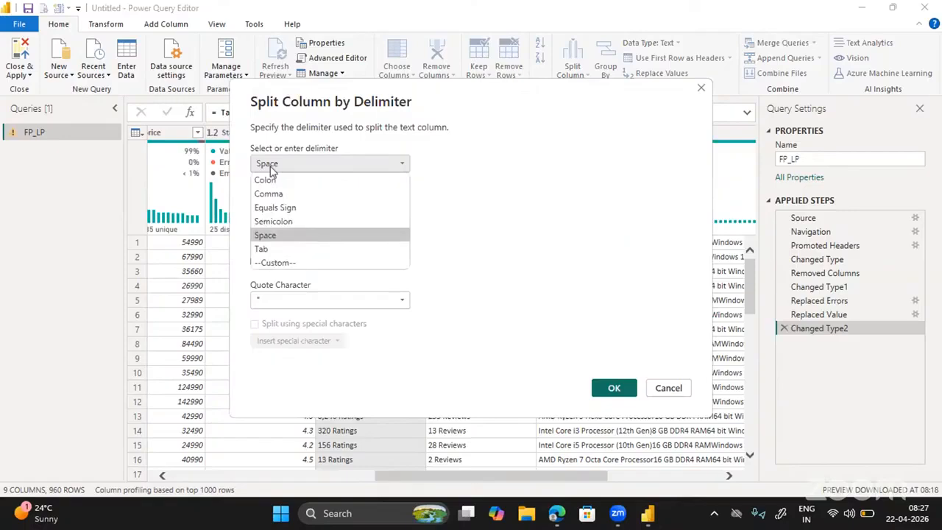
pyautogui.click(266, 235)
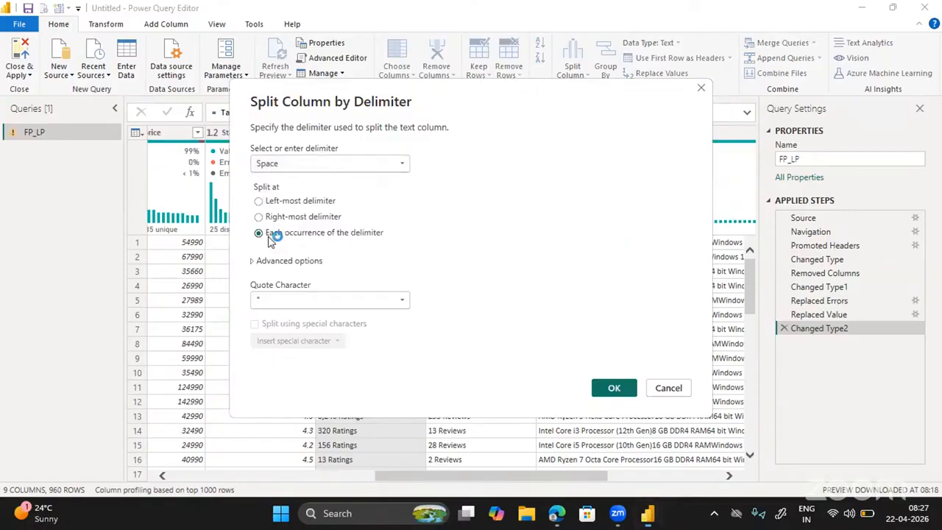
pyautogui.click(259, 201)
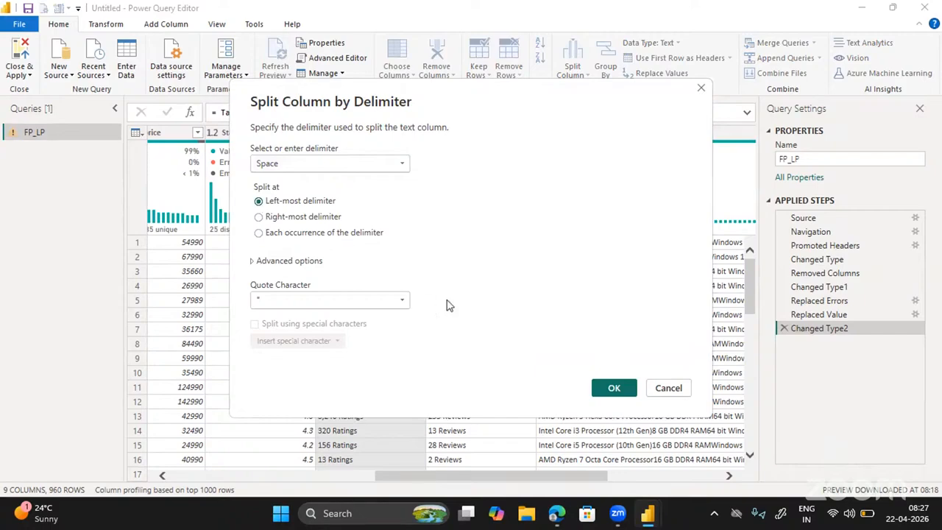
pyautogui.click(612, 387)
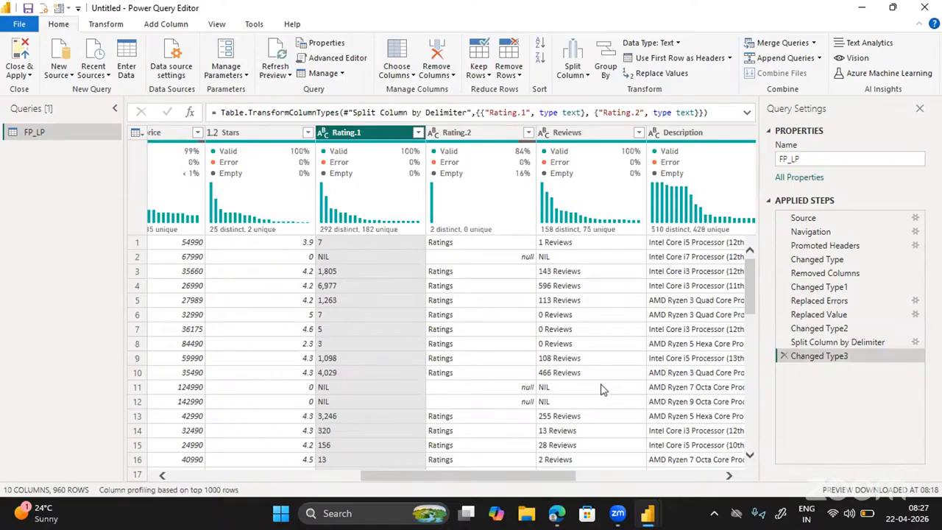
# Remove the Rating.2 column and rename Rating.1 to Rating.
pyautogui.click(457, 135)
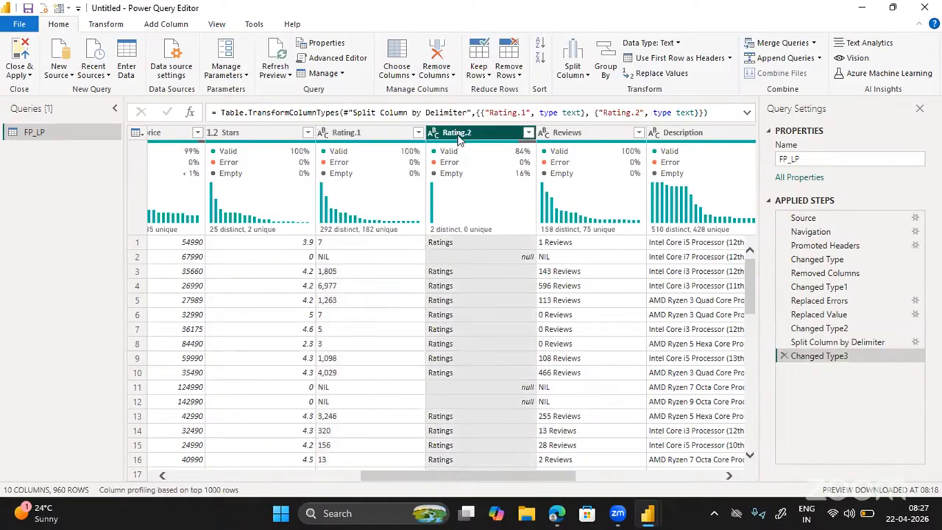
pyautogui.rightClick(459, 140)
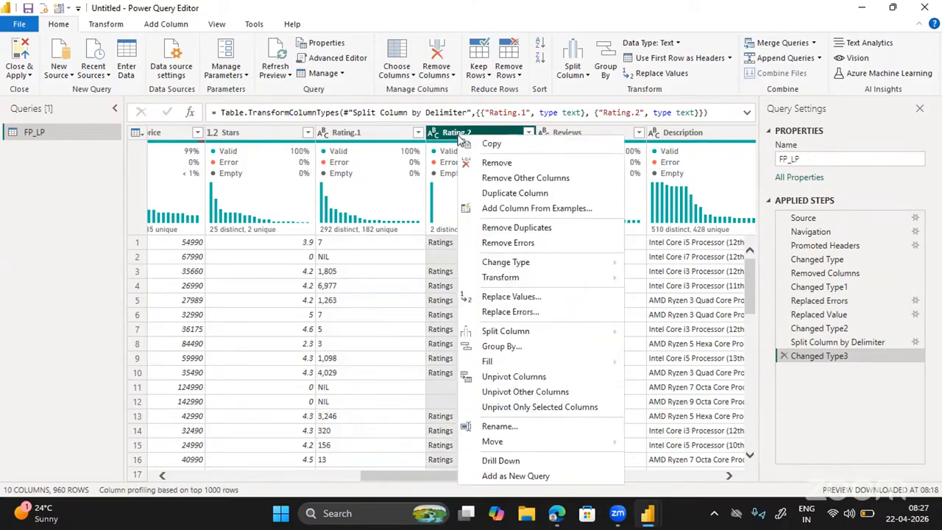
pyautogui.click(505, 163)
pyautogui.click(372, 135)
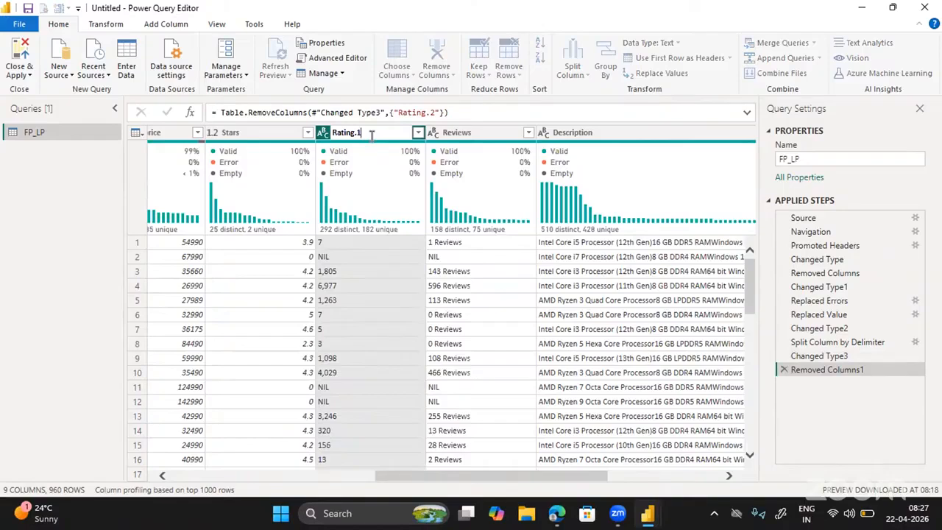
pyautogui.press('BackSpace')
pyautogui.press('BackSpace')
pyautogui.press('Return')
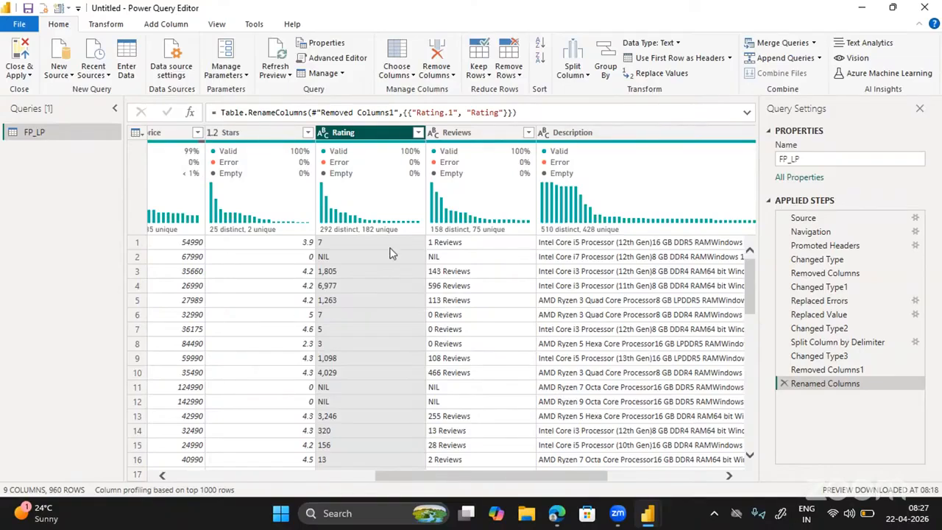
# Use Replace Values on the Rating column to turn NIL into 0.
pyautogui.rightClick(356, 137)
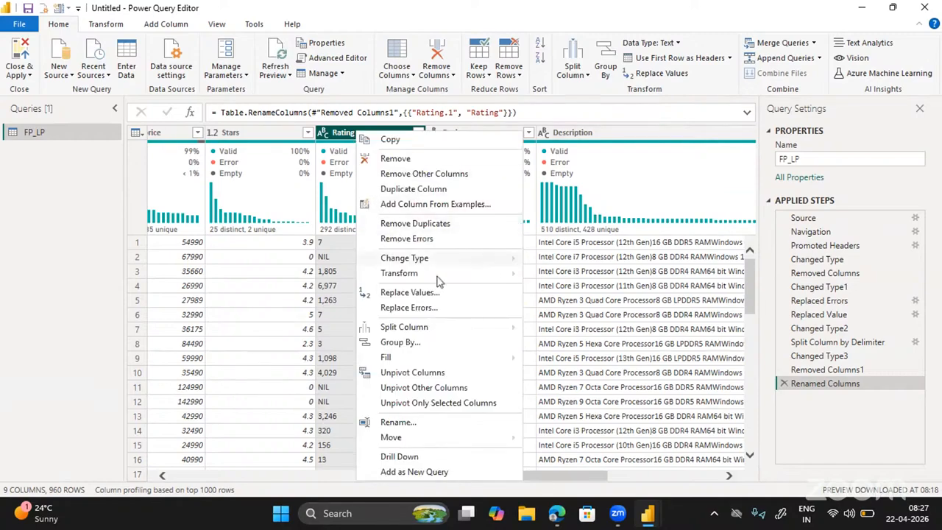
pyautogui.click(410, 293)
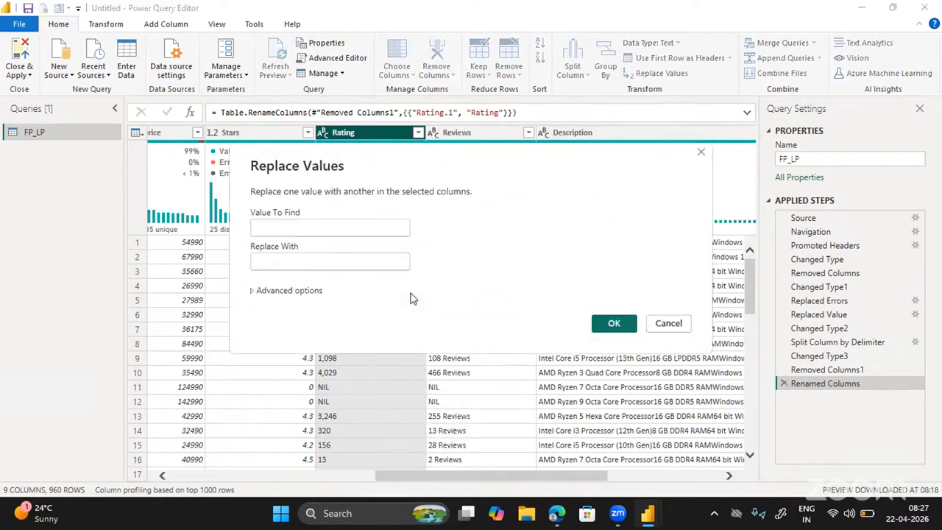
pyautogui.write('NIL')
pyautogui.press('Tab')
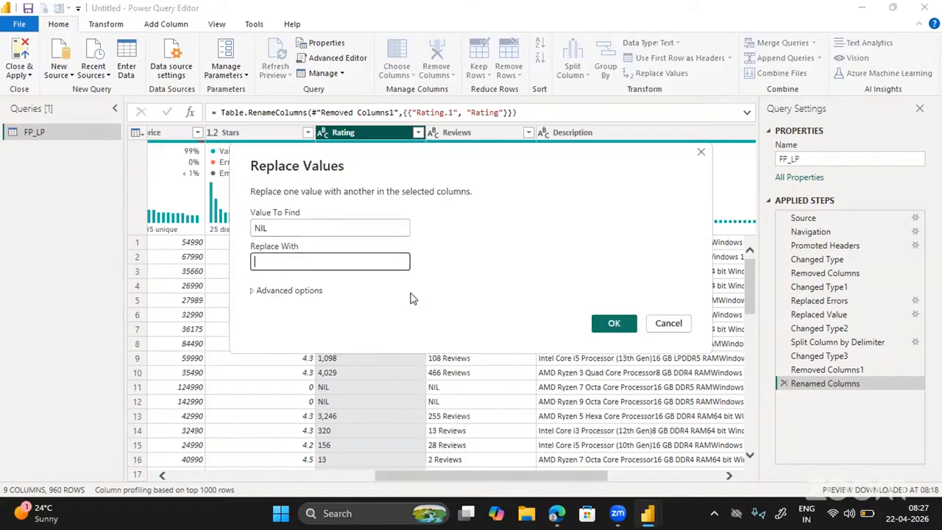
pyautogui.write('0')
pyautogui.press('Tab')
pyautogui.press('Tab')
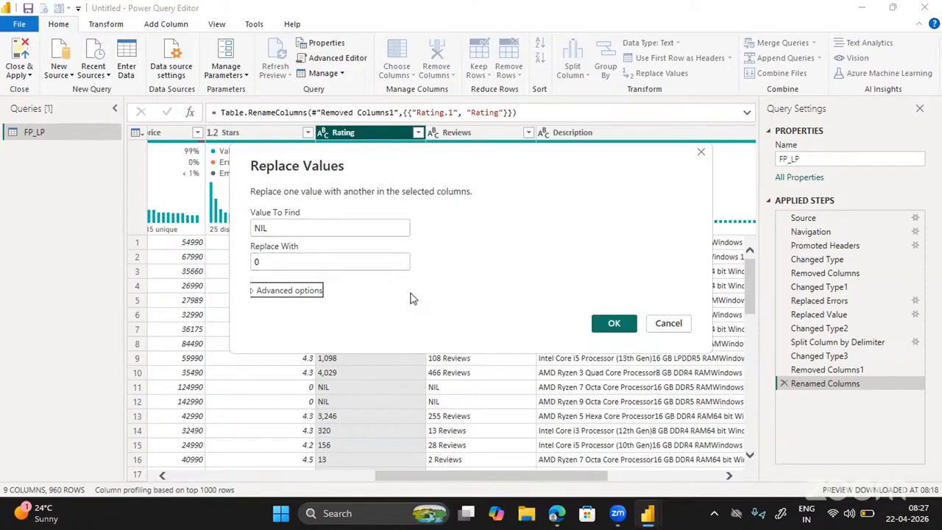
pyautogui.press('Return')
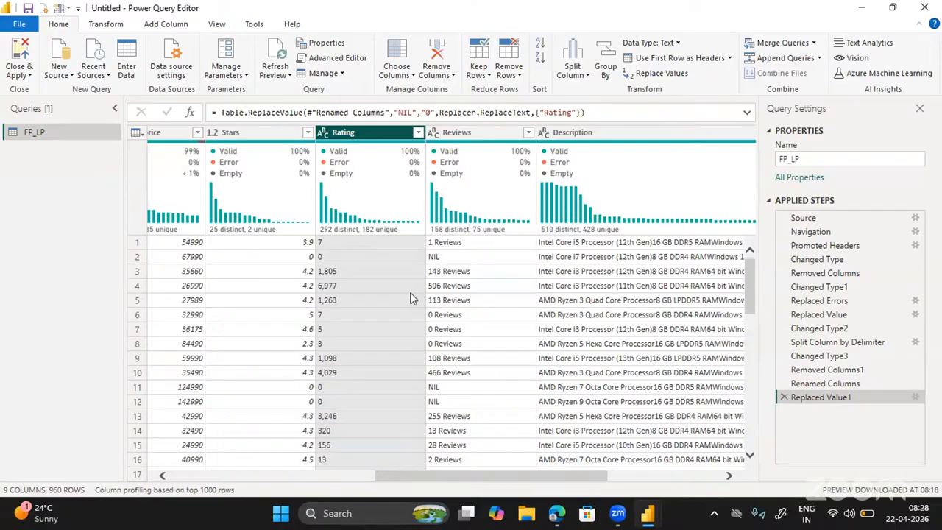
# Change the Rating column's type from text (ABC) to Whole Number.
pyautogui.click(324, 133)
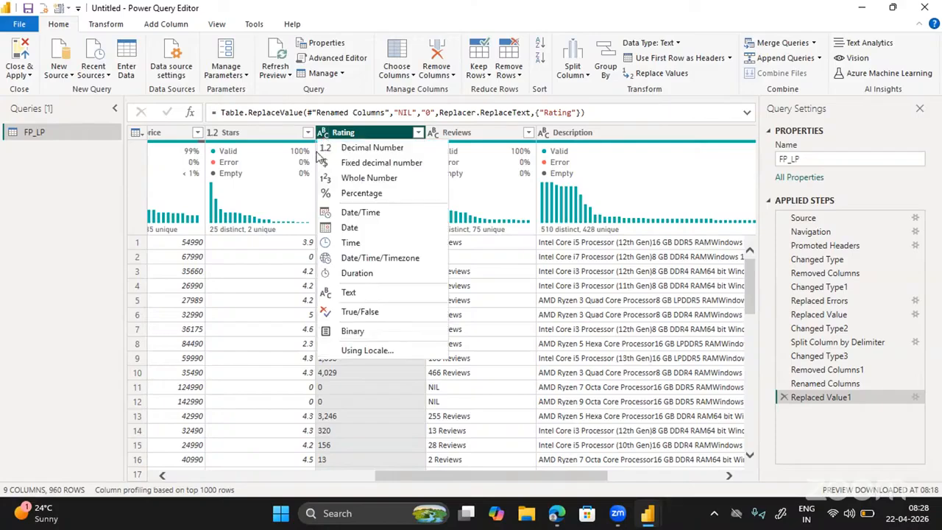
pyautogui.click(351, 177)
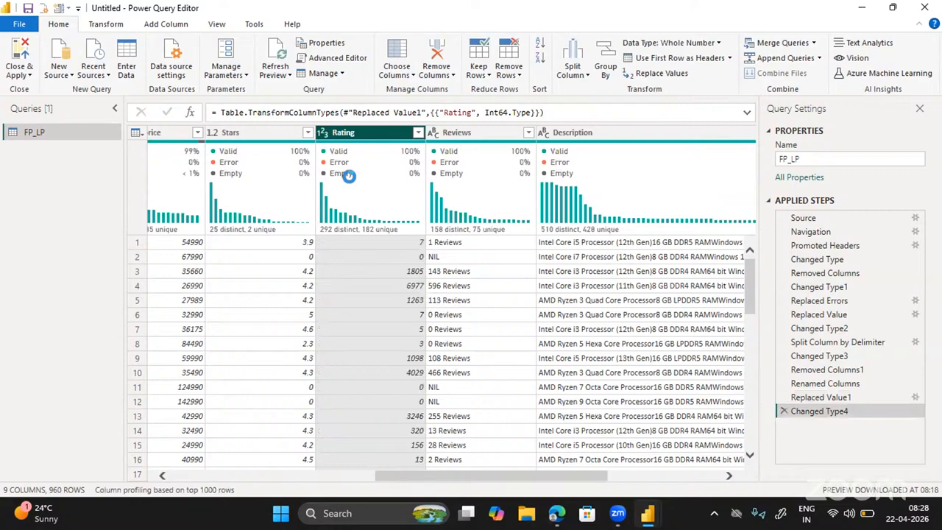
pyautogui.hscroll(5, 444, 312)
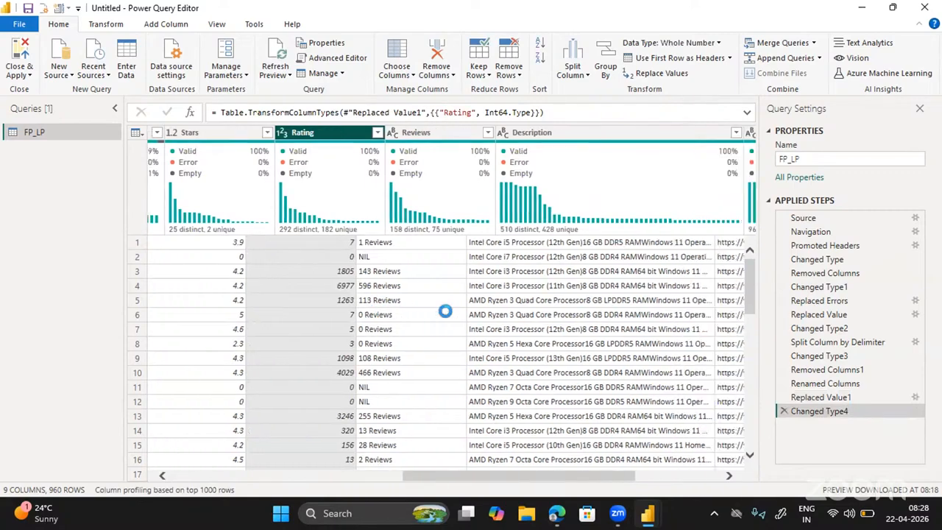
pyautogui.hscroll(-3, 445, 311)
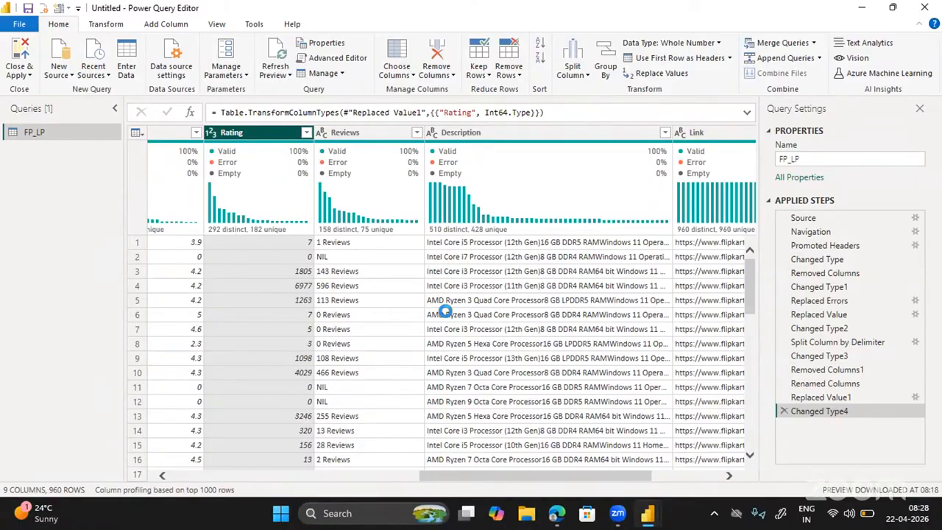
pyautogui.click(346, 132)
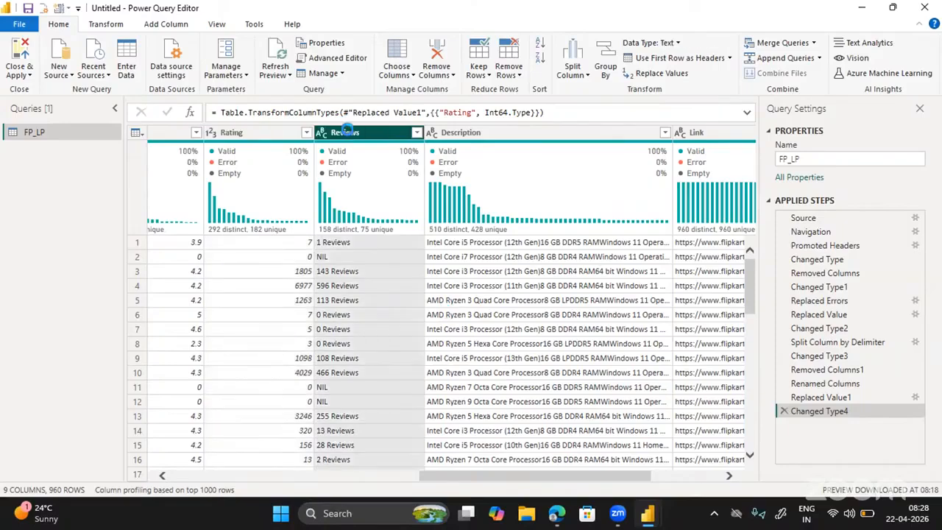
# Replace ' Reviews' with nothing in the Reviews column.
pyautogui.rightClick(365, 132)
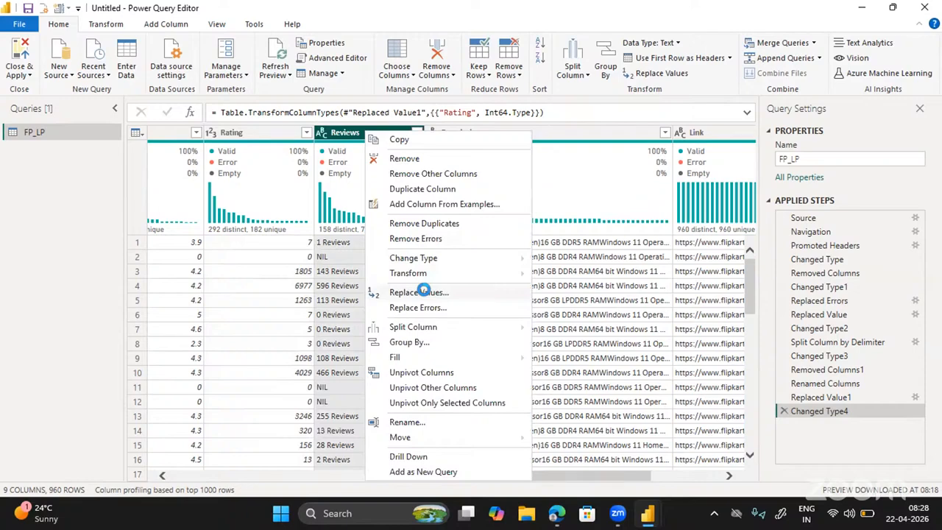
pyautogui.click(423, 292)
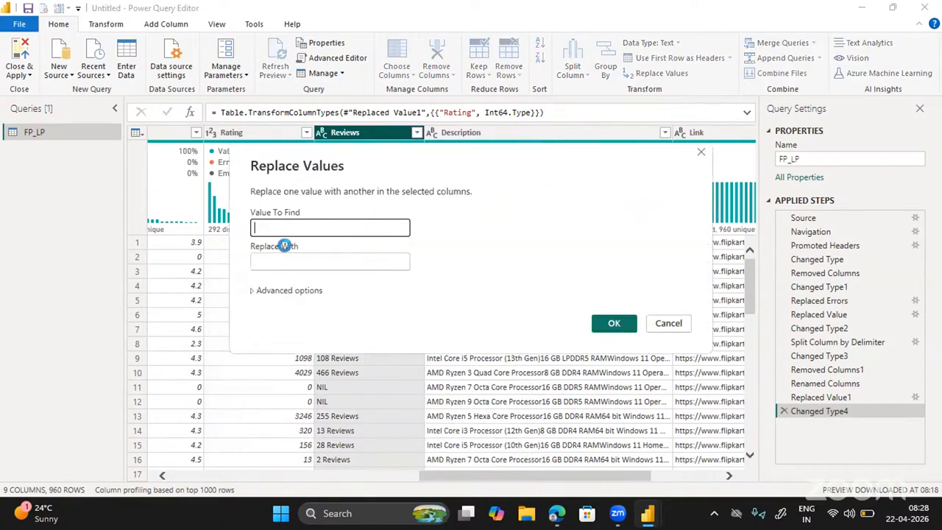
pyautogui.write('Reviews')
pyautogui.click(611, 325)
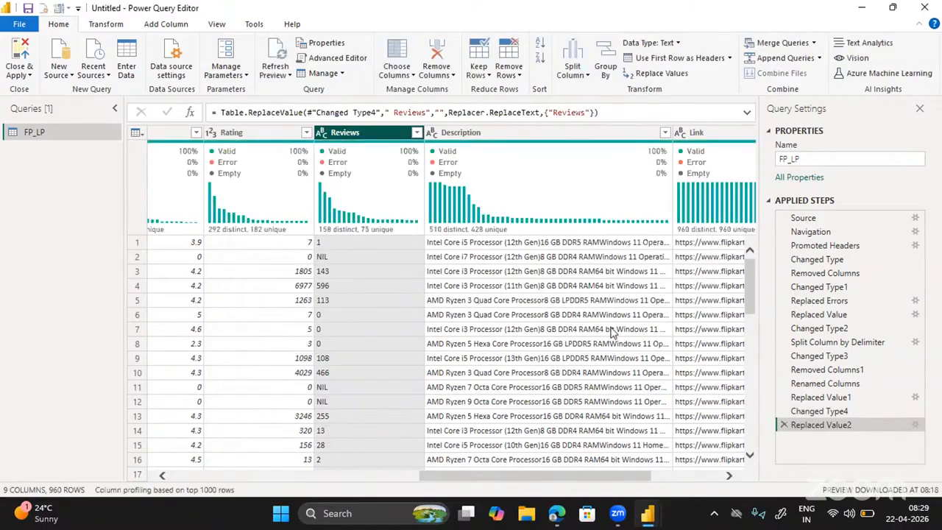
# Replace NIL with 0 in the Reviews column.
pyautogui.rightClick(351, 135)
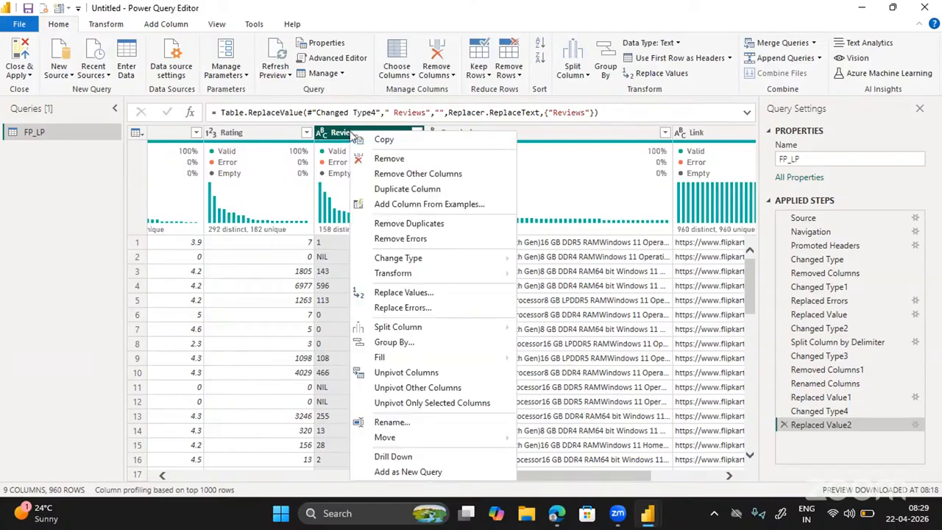
pyautogui.click(377, 292)
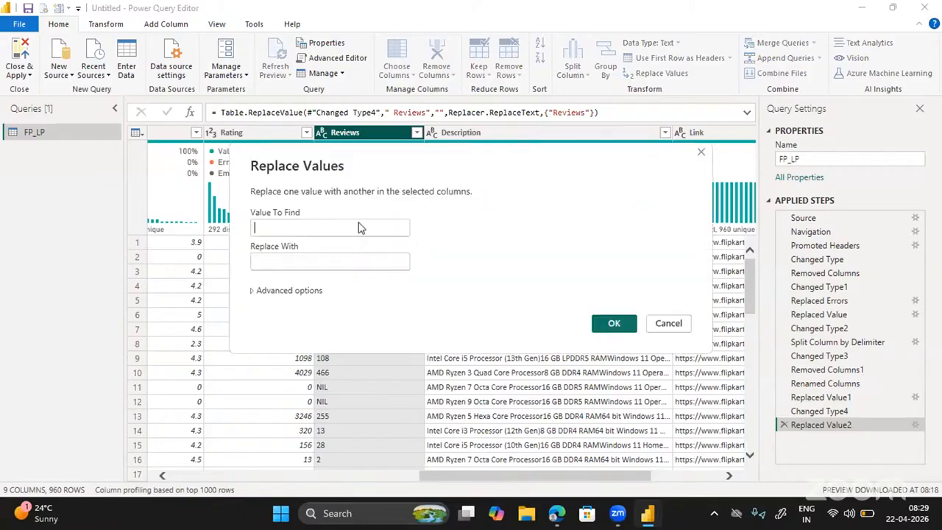
pyautogui.write('nIL')
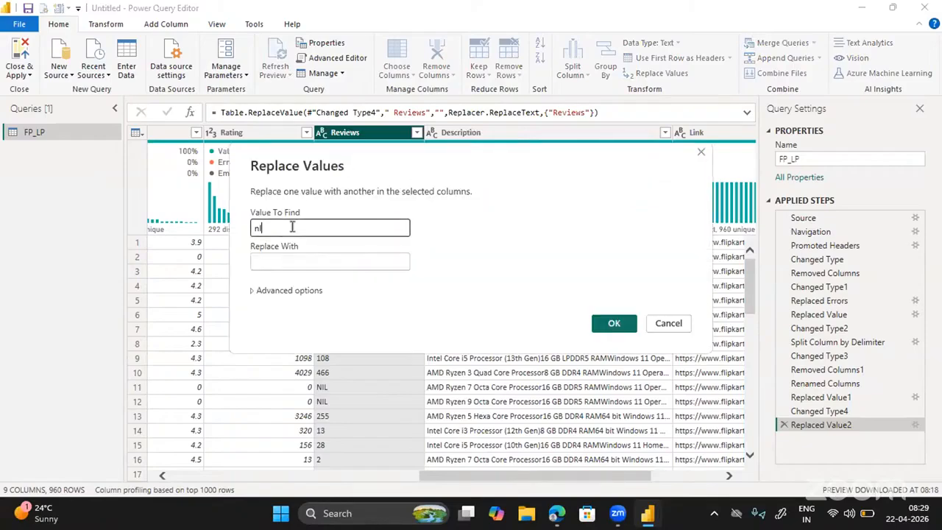
pyautogui.press('BackSpace')
pyautogui.press('BackSpace')
pyautogui.press('BackSpace')
pyautogui.write('NIL')
pyautogui.press('Tab')
pyautogui.write('0')
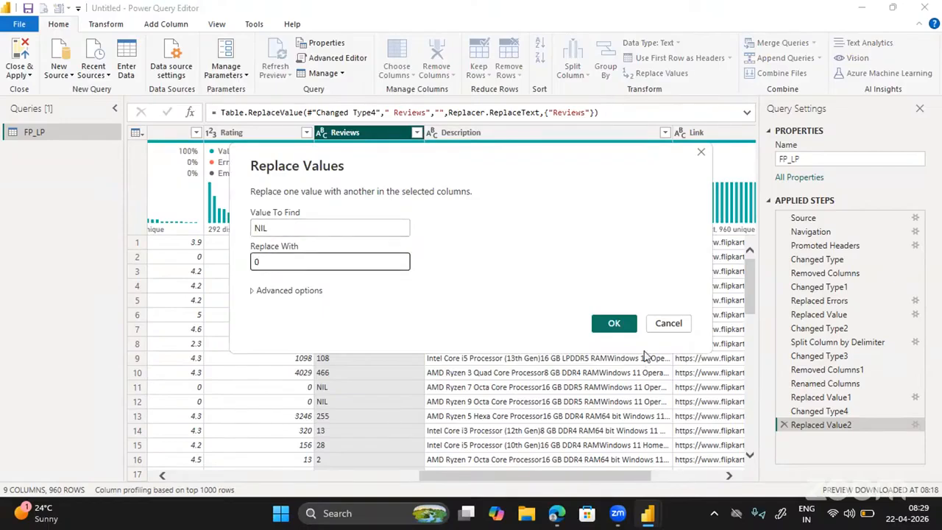
pyautogui.click(616, 328)
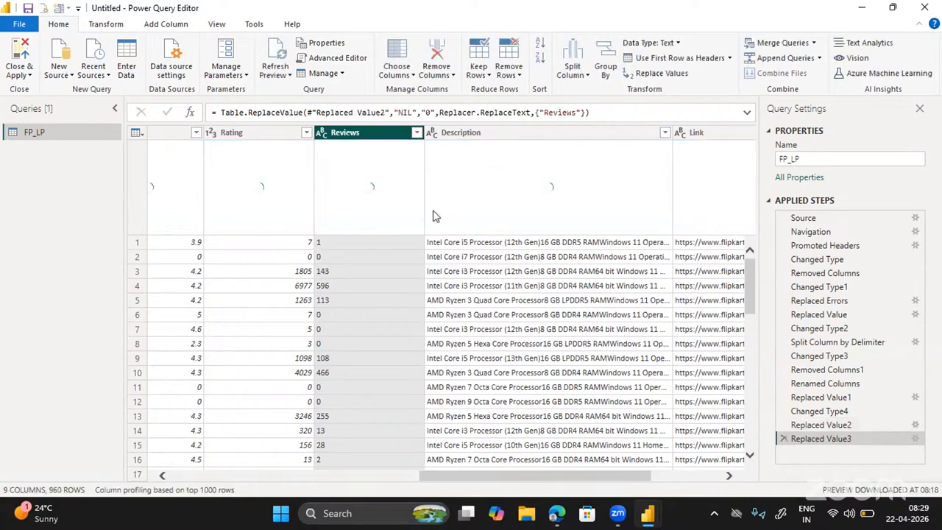
# Set the Reviews column's data type to Whole Number, adding Changed Type5.
pyautogui.click(323, 134)
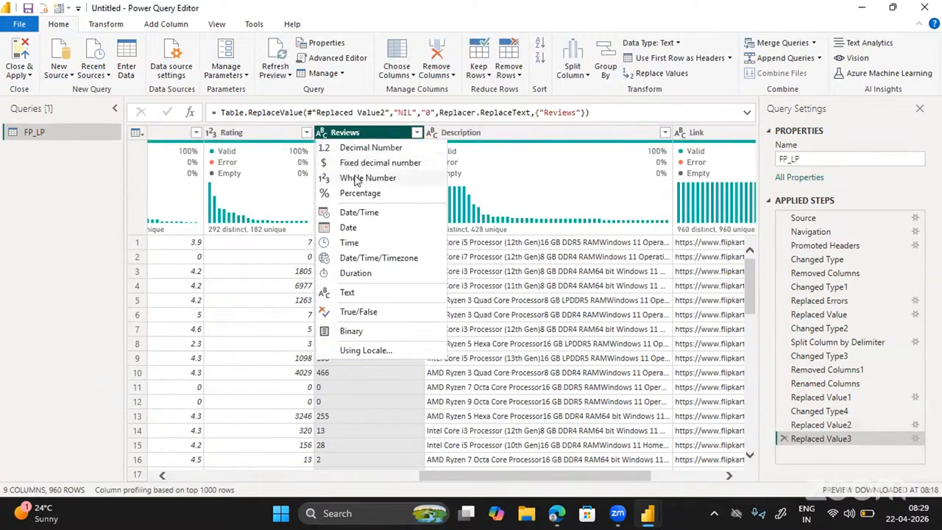
pyautogui.click(358, 178)
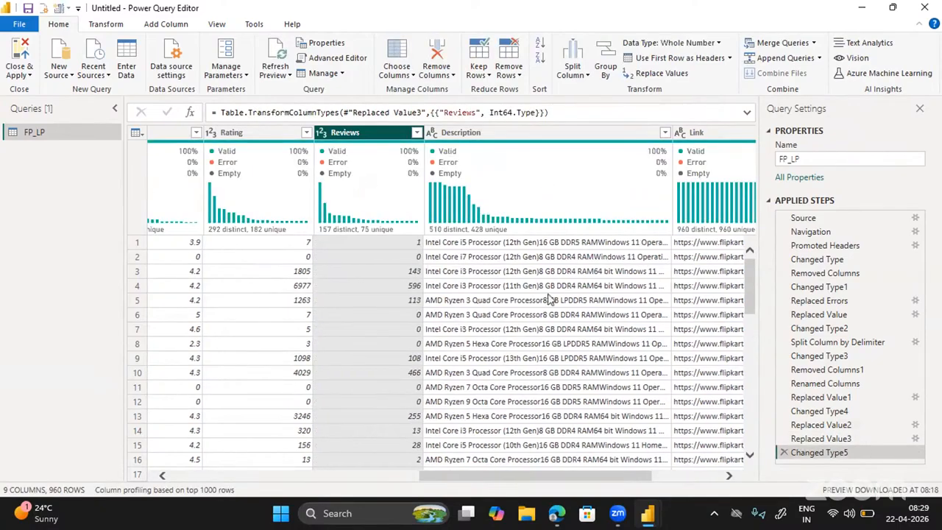
pyautogui.hscroll(3, 547, 300)
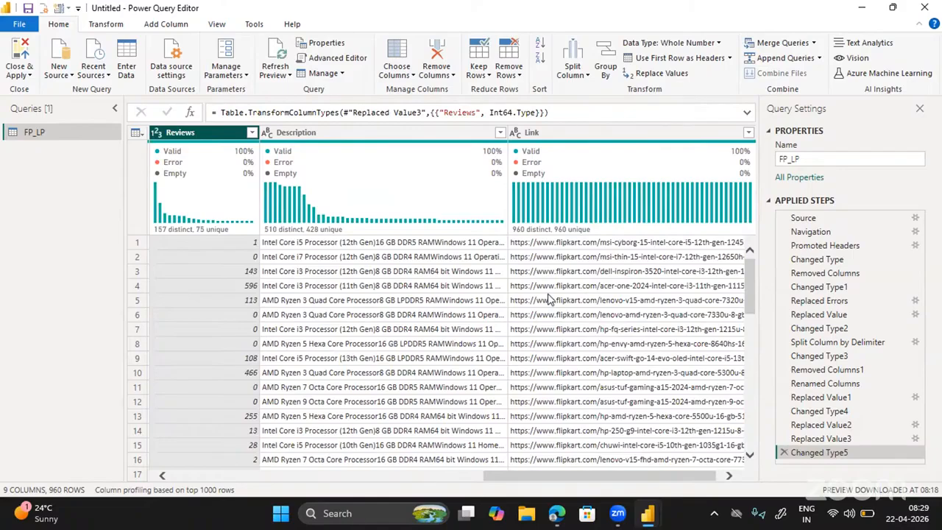
pyautogui.hscroll(1, 548, 299)
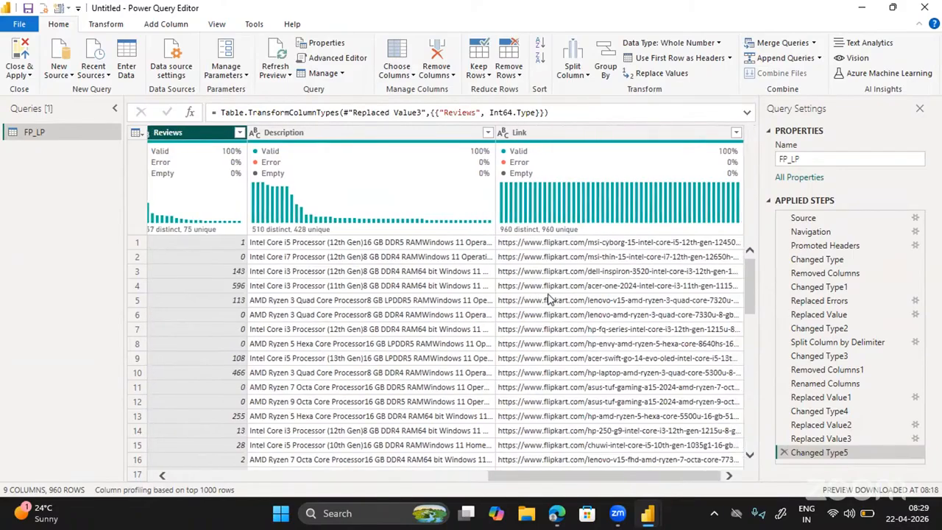
pyautogui.hscroll(-5, 548, 299)
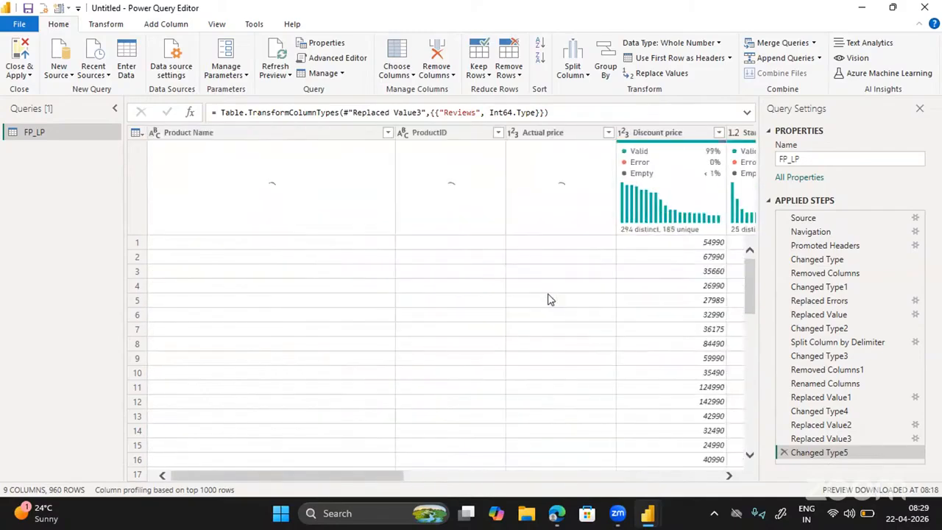
# In Query Settings, change the query name from FP_LP to 'Laptop Sales'.
pyautogui.click(807, 159)
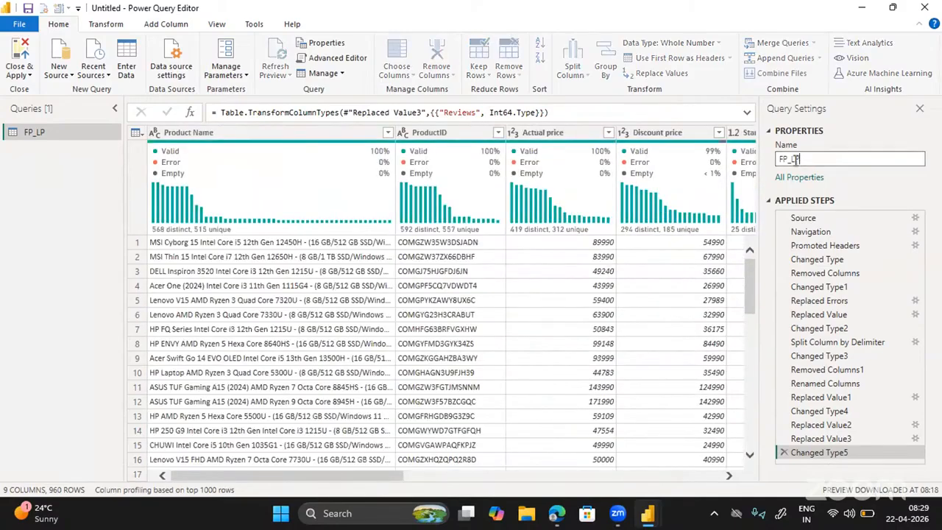
pyautogui.moveTo(807, 159); pyautogui.dragTo(773, 162)
pyautogui.write('LApto')
pyautogui.press('BackSpace')
pyautogui.press('BackSpace')
pyautogui.press('BackSpace')
pyautogui.press('BackSpace')
pyautogui.write('aptop Sales')
pyautogui.press('Return')
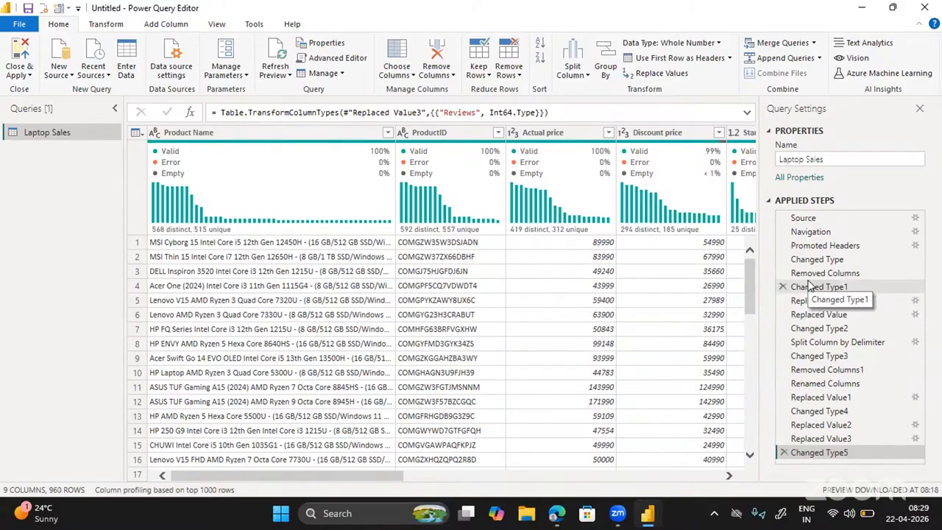
pyautogui.moveTo(452, 155)
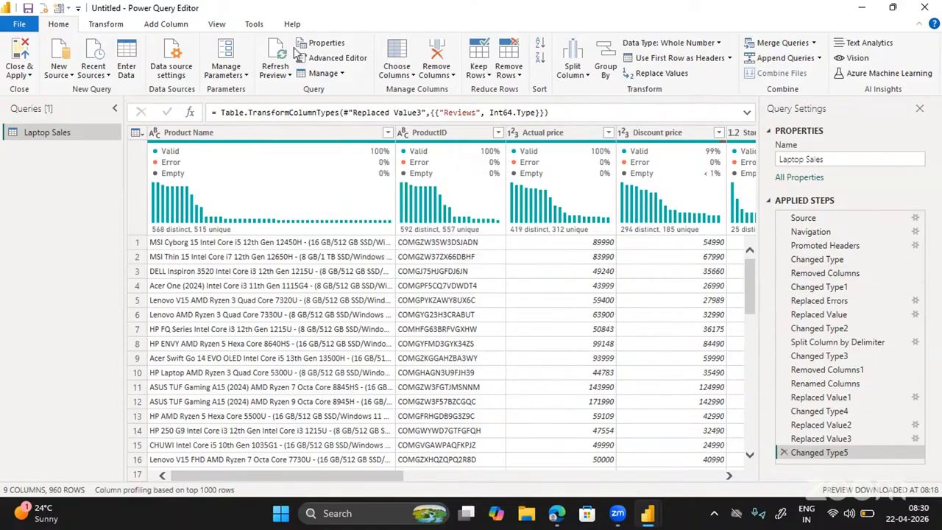
pyautogui.click(340, 59)
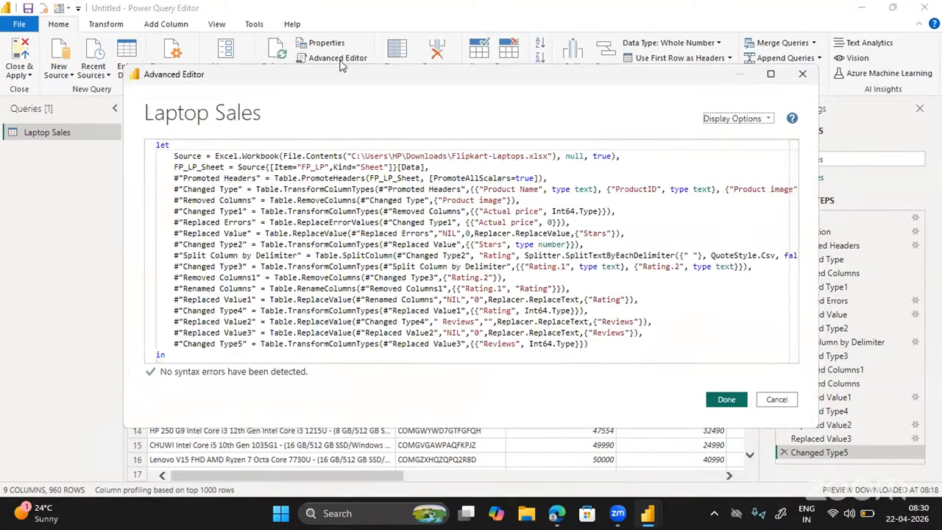
pyautogui.click(790, 407)
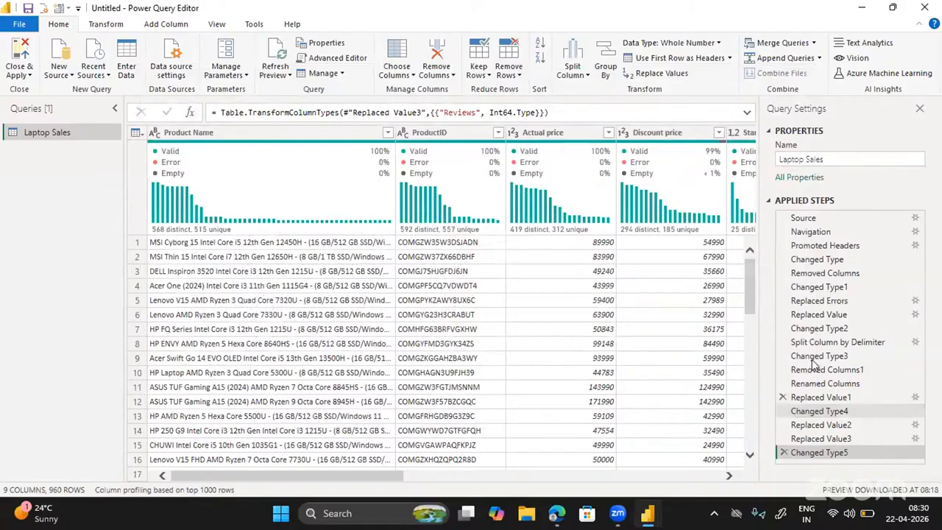
pyautogui.click(817, 356)
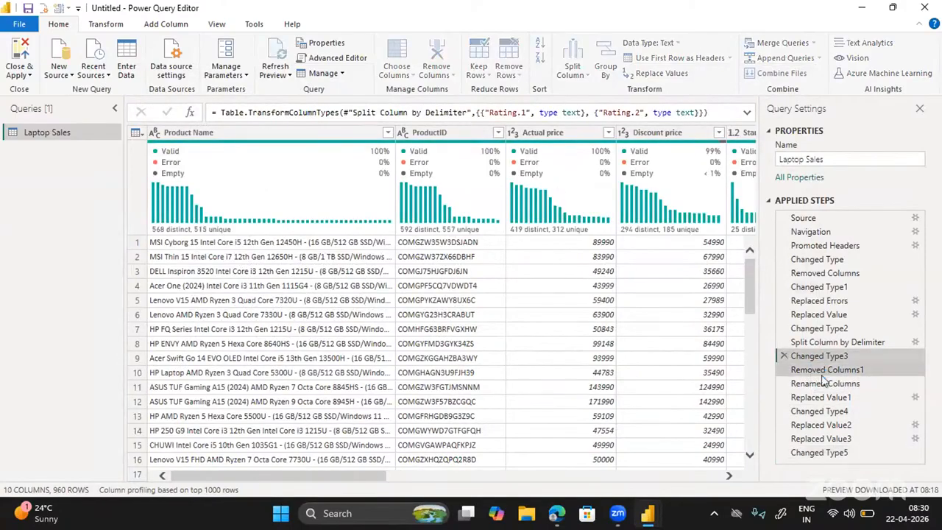
pyautogui.click(821, 370)
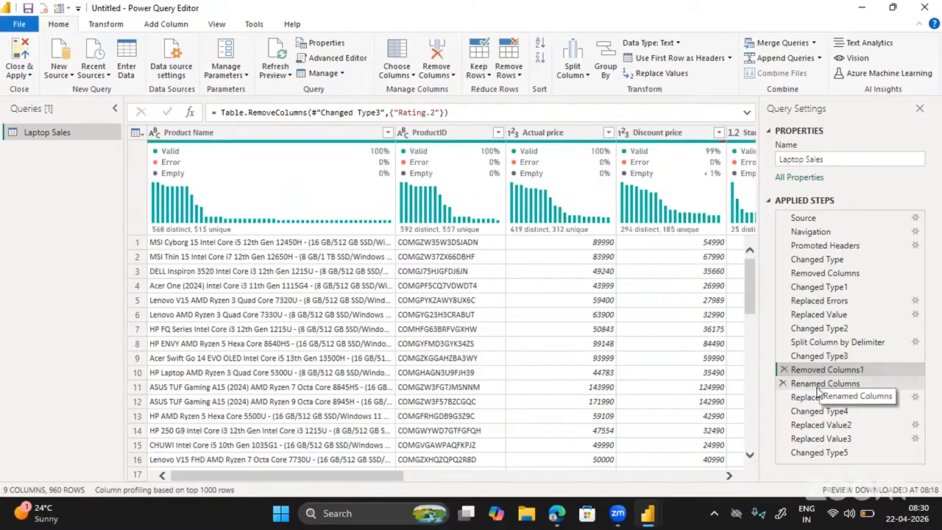
pyautogui.click(818, 388)
pyautogui.click(832, 411)
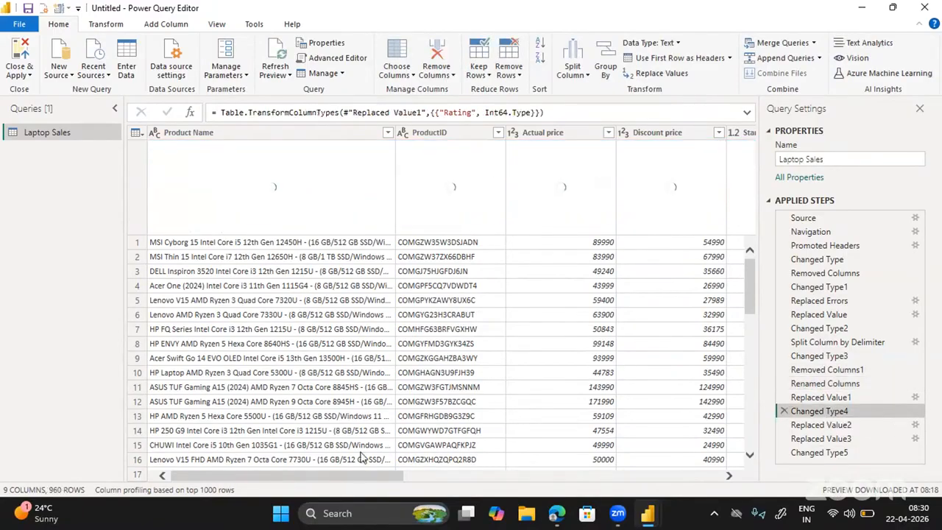
pyautogui.moveTo(302, 476); pyautogui.dragTo(471, 480)
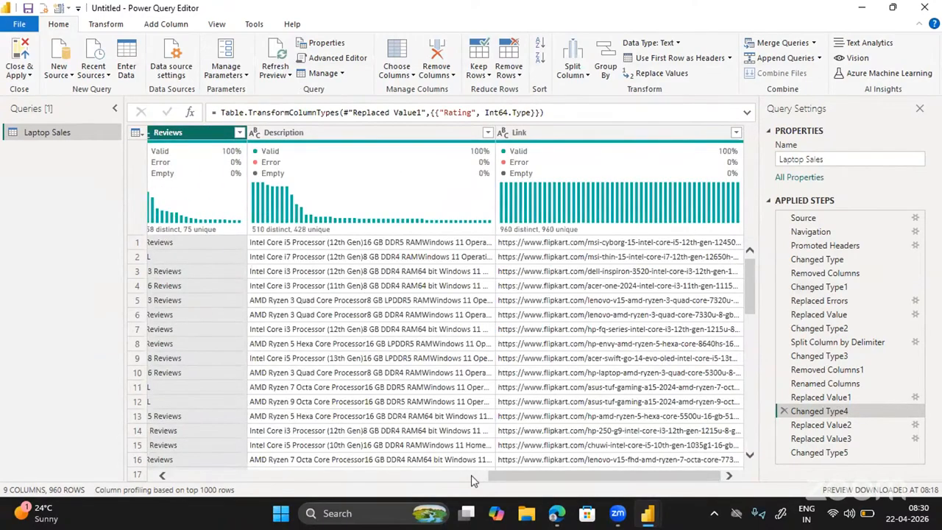
pyautogui.hscroll(-5, 412, 265)
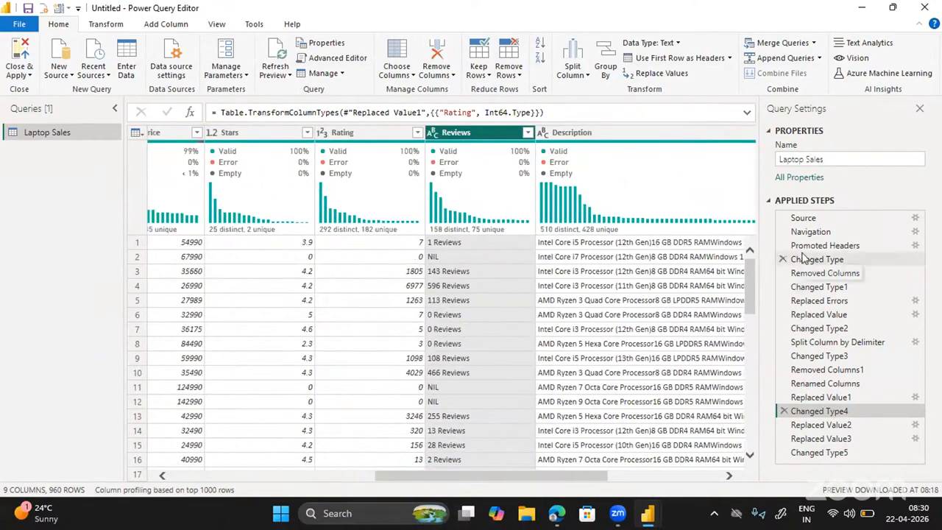
pyautogui.click(820, 425)
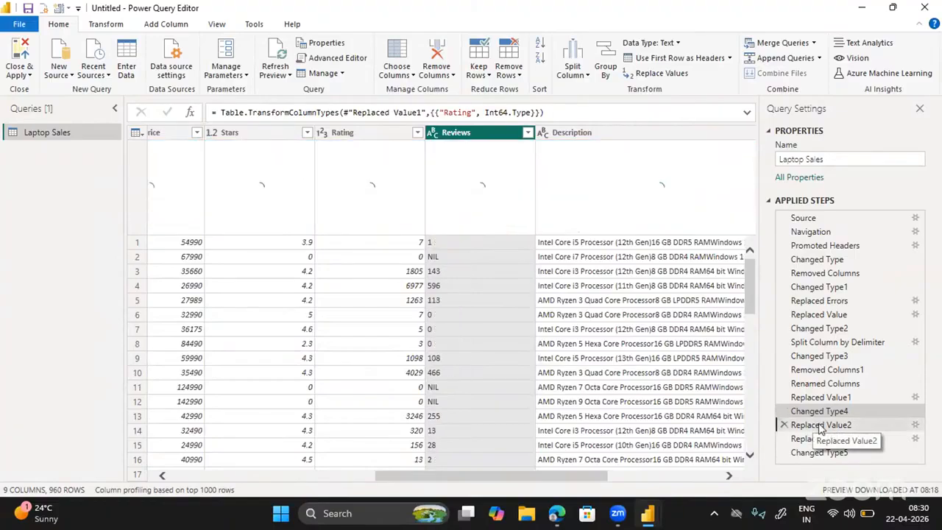
pyautogui.click(814, 440)
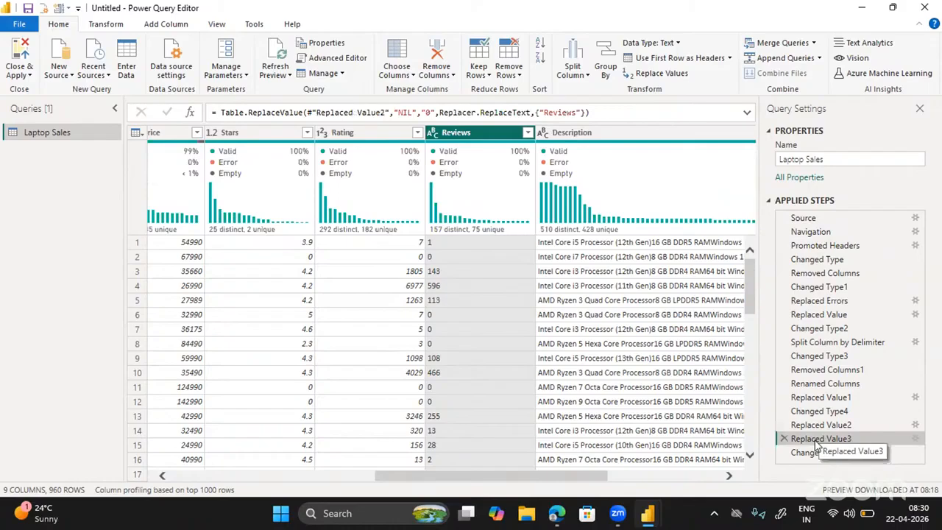
pyautogui.click(822, 456)
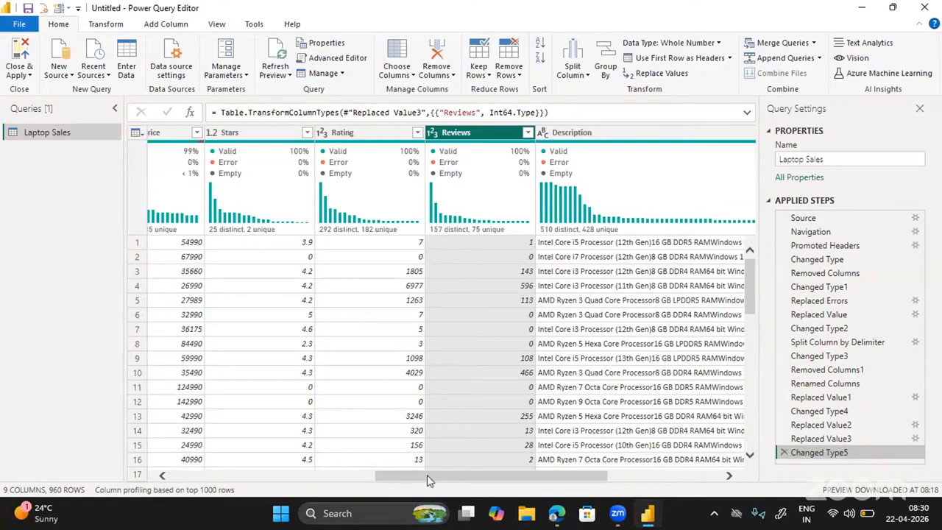
pyautogui.moveTo(427, 479); pyautogui.dragTo(189, 454)
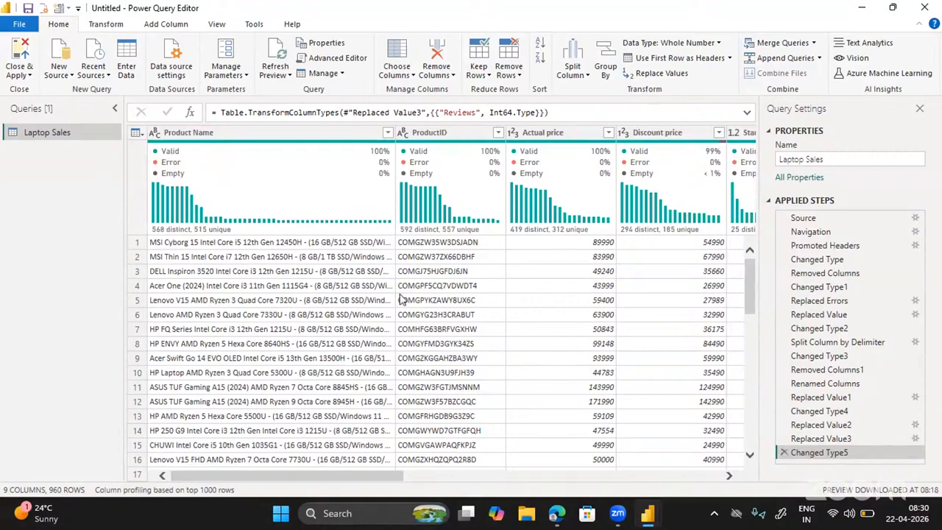
# Scroll right through the Laptop Sales query's columns to review them.
pyautogui.hscroll(5, 401, 299)
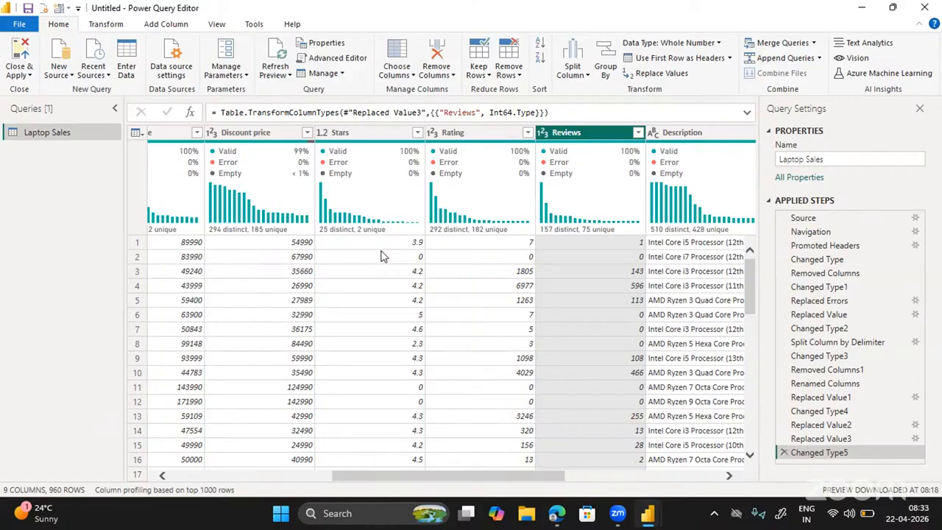
# Start a new conditional column named 'Laptops Category'.
pyautogui.click(155, 27)
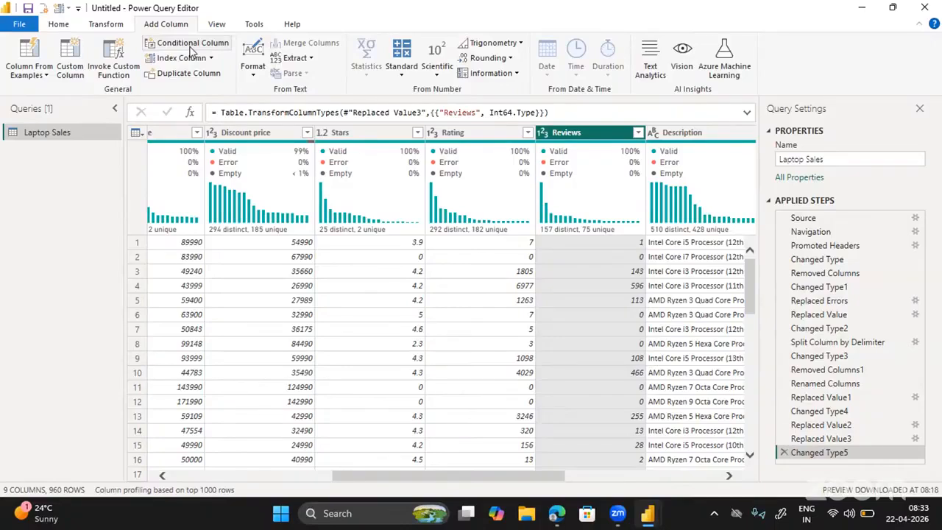
pyautogui.click(191, 50)
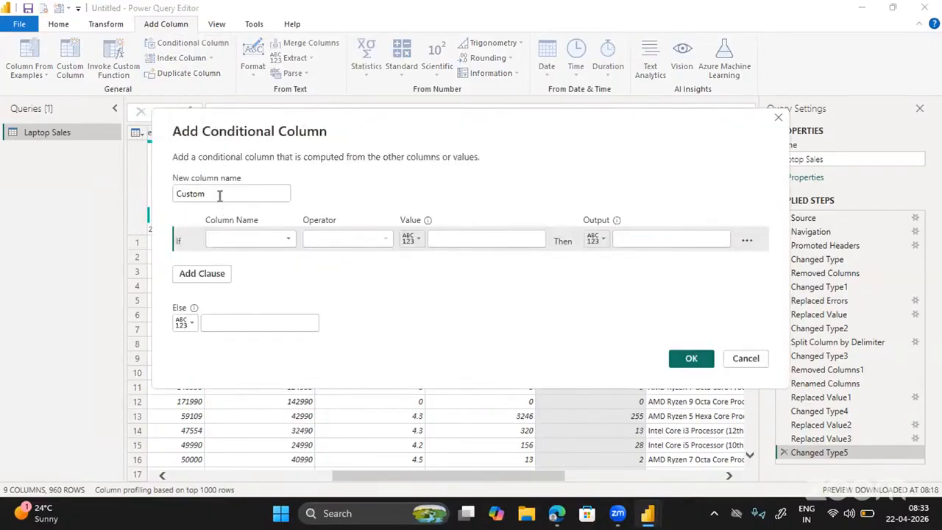
pyautogui.doubleClick(174, 191)
pyautogui.write('Laptops')
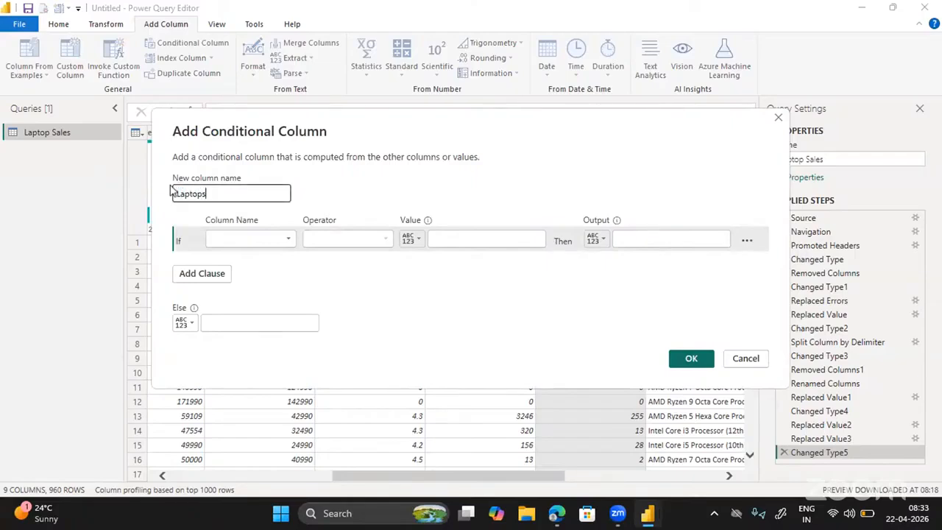
pyautogui.write(' Category')
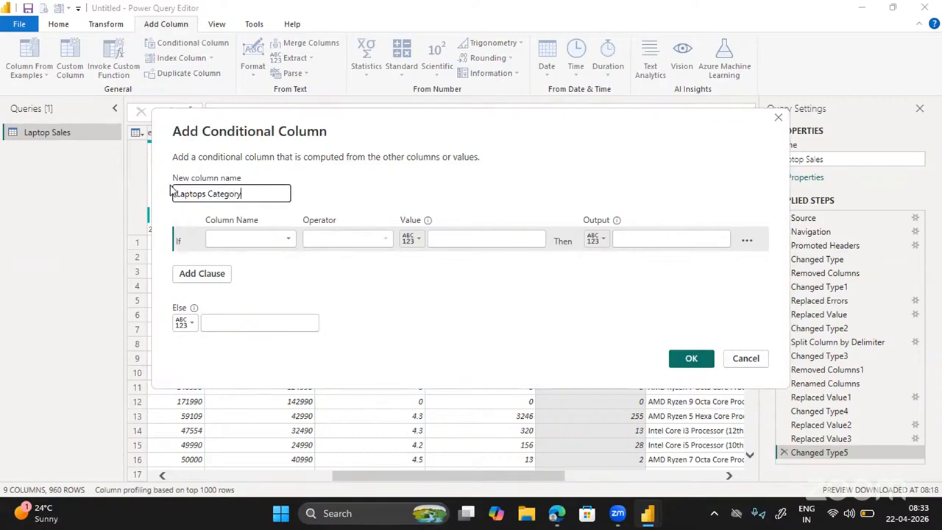
# Define the first rule: if Stars is greater than 4, output Excellent.
pyautogui.click(253, 241)
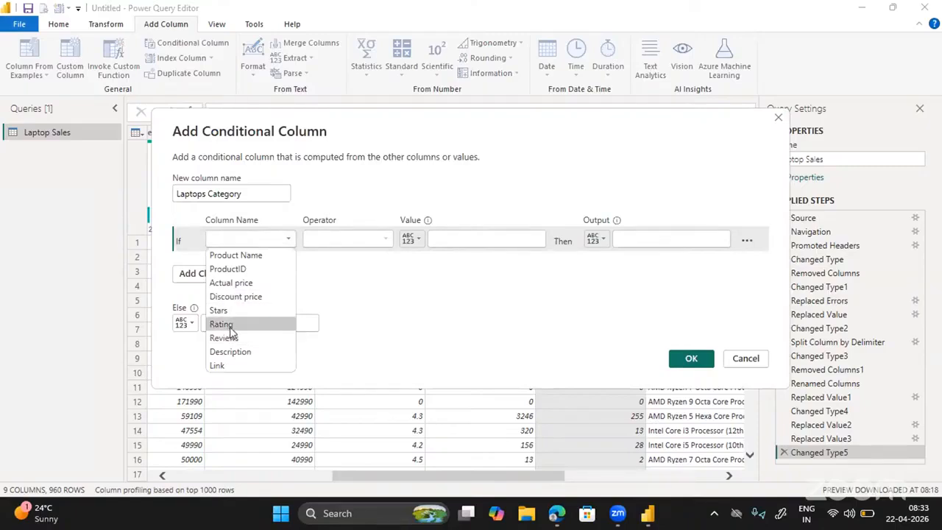
pyautogui.click(221, 323)
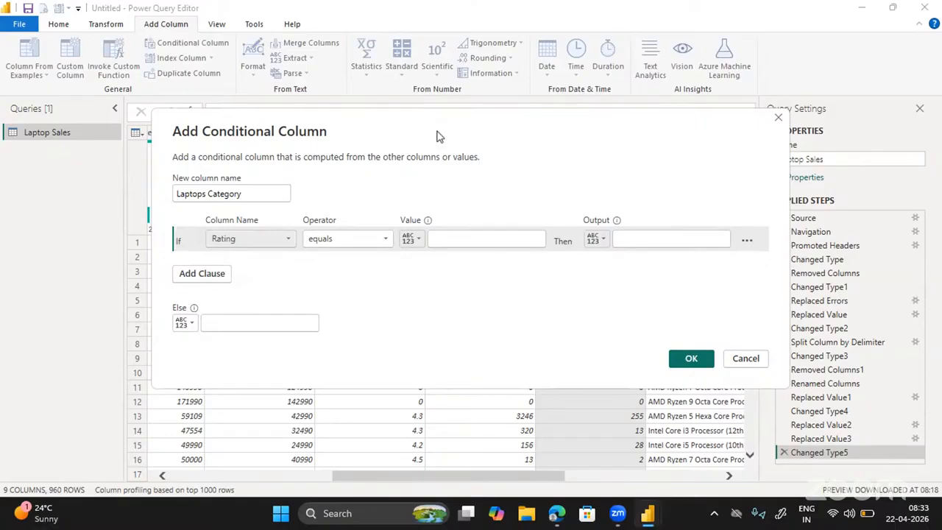
pyautogui.moveTo(437, 136); pyautogui.dragTo(448, 123)
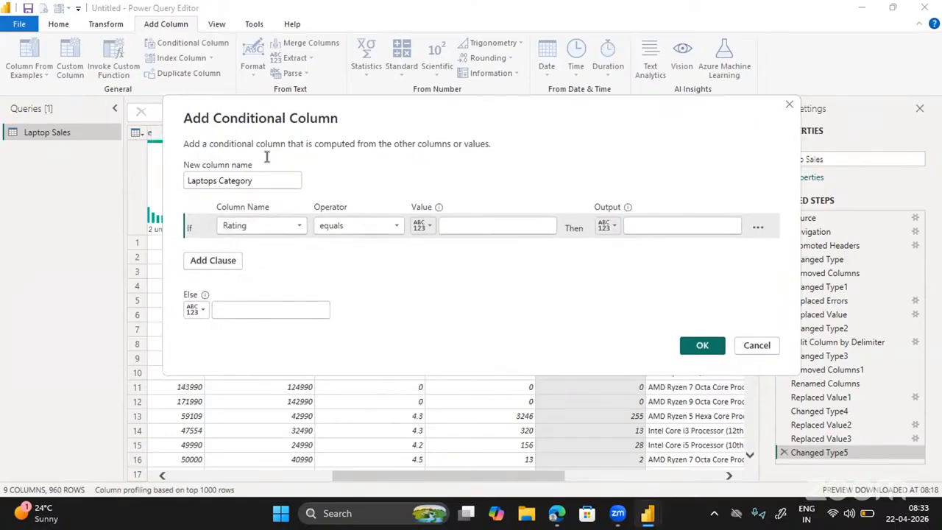
pyautogui.click(259, 228)
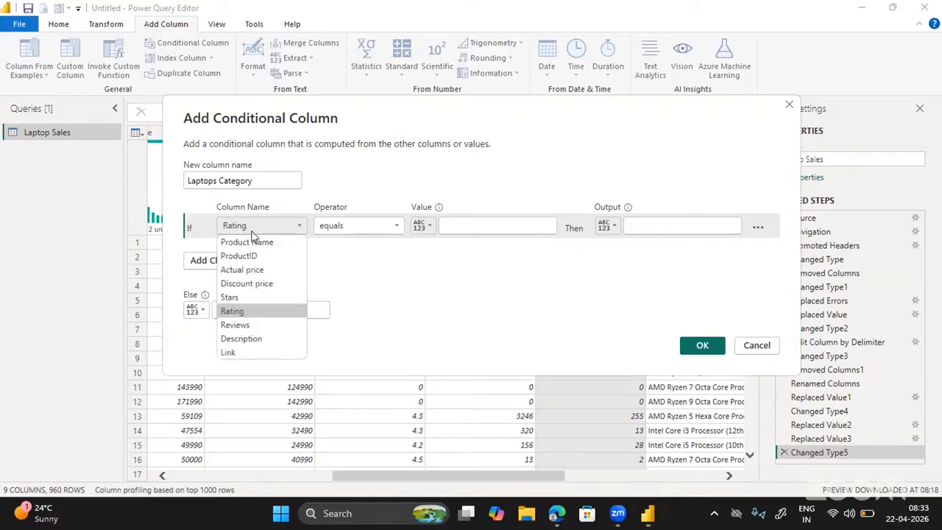
pyautogui.click(230, 297)
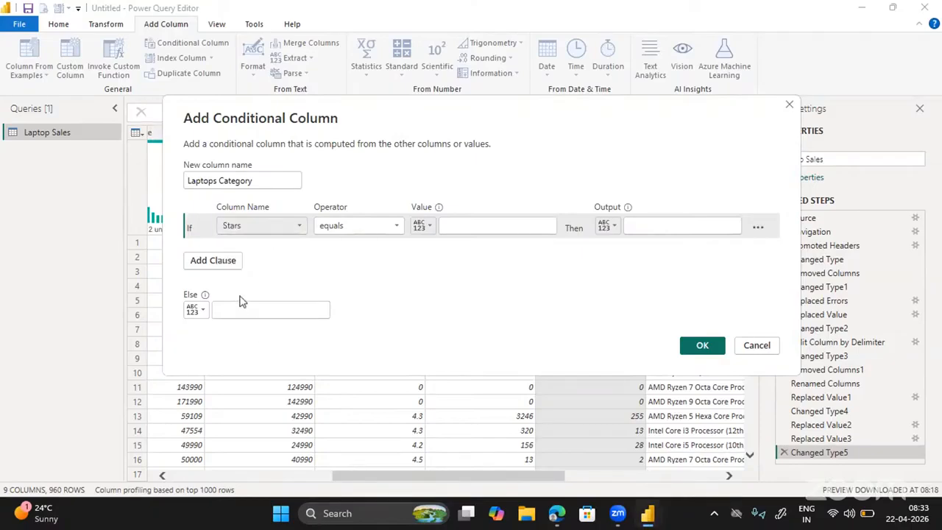
pyautogui.click(381, 228)
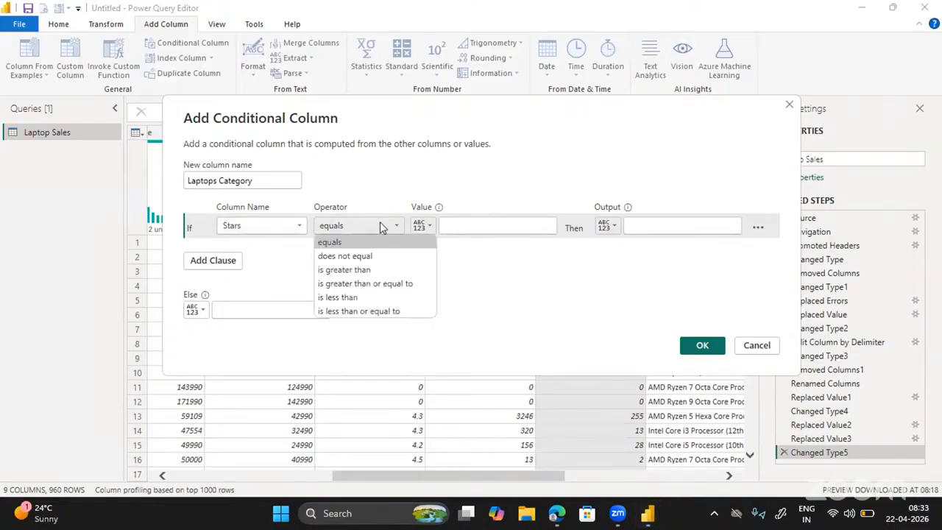
pyautogui.click(364, 270)
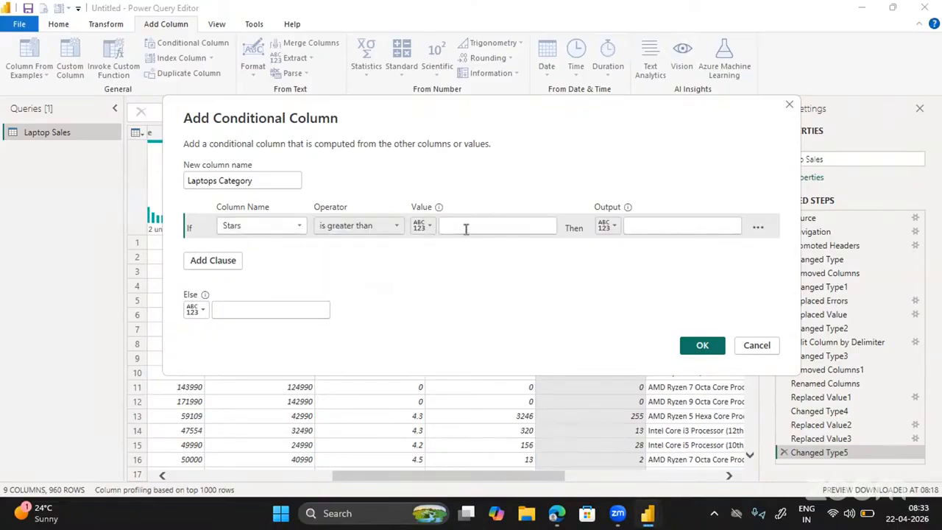
pyautogui.click(466, 229)
pyautogui.write('4')
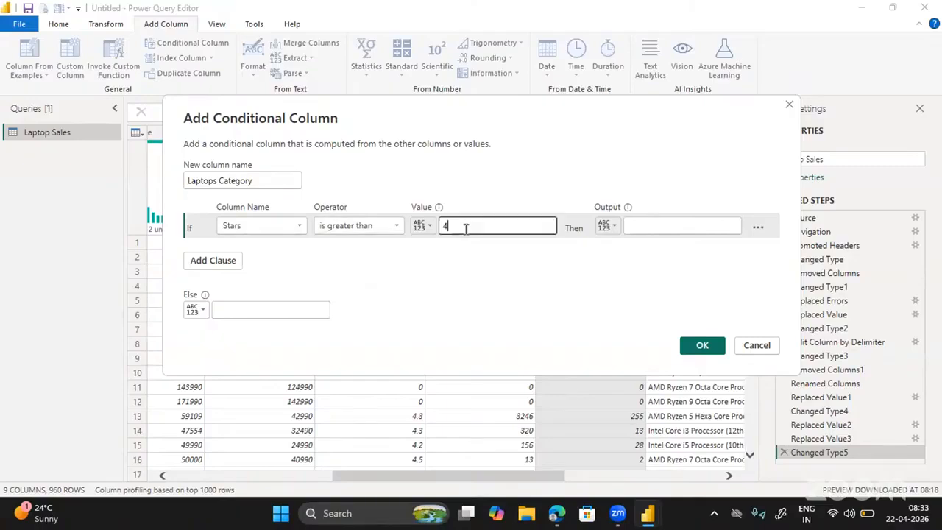
pyautogui.click(642, 223)
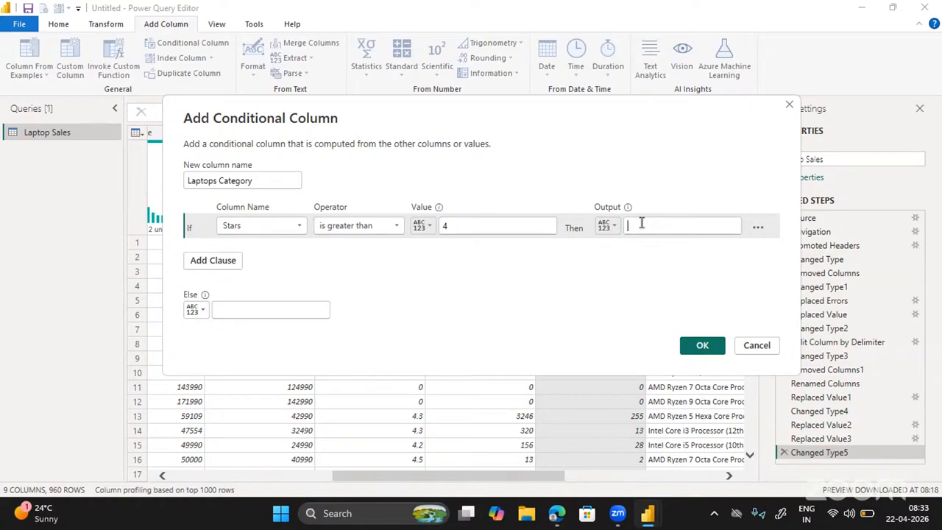
pyautogui.click(641, 223)
pyautogui.write('Ex')
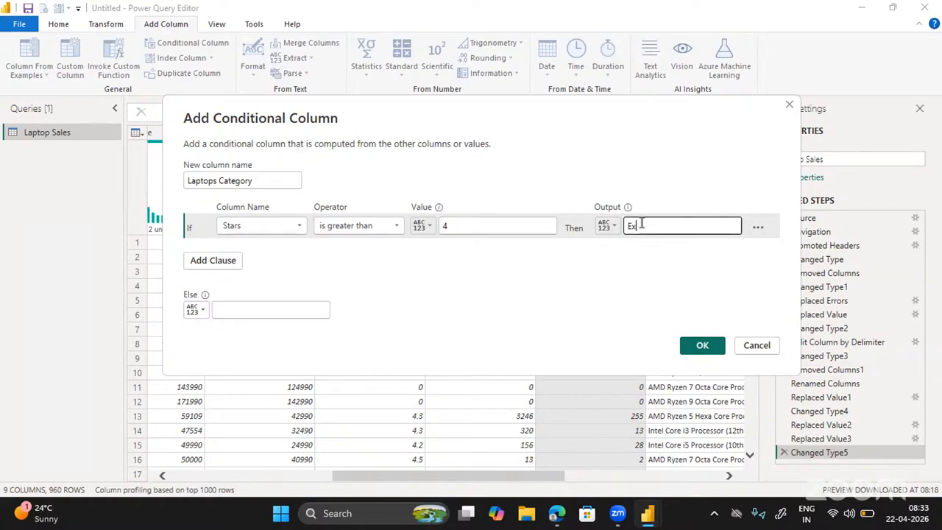
pyautogui.write('cellent')
pyautogui.click(211, 262)
# Set the second rule: if Stars is greater than 3.5, output Good.
pyautogui.click(237, 253)
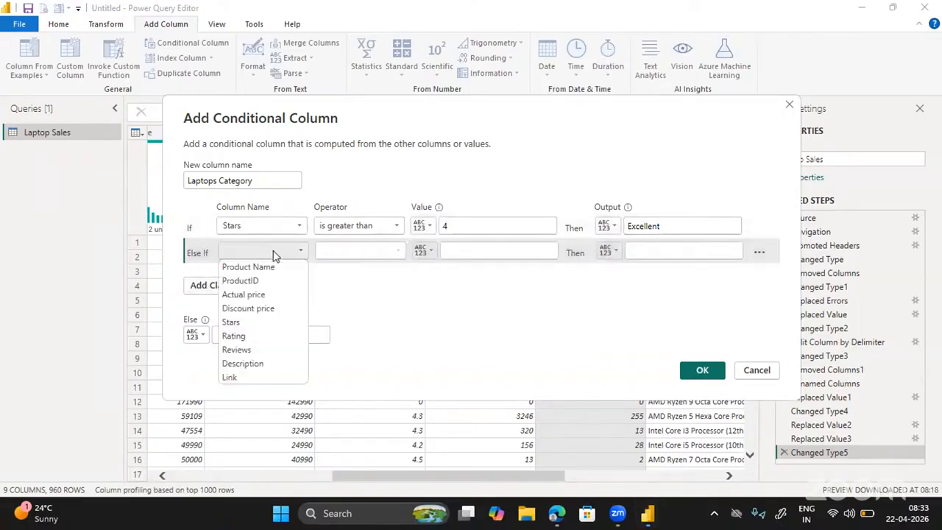
pyautogui.click(237, 323)
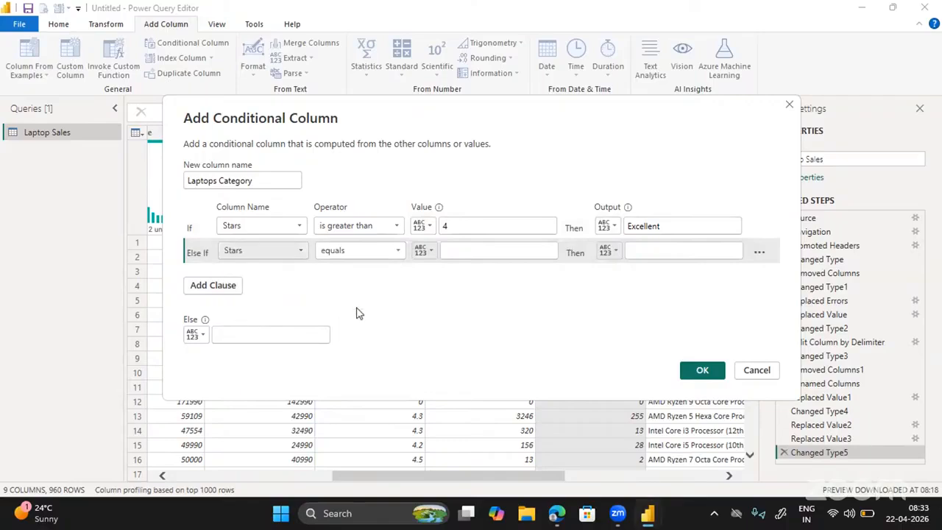
pyautogui.click(370, 256)
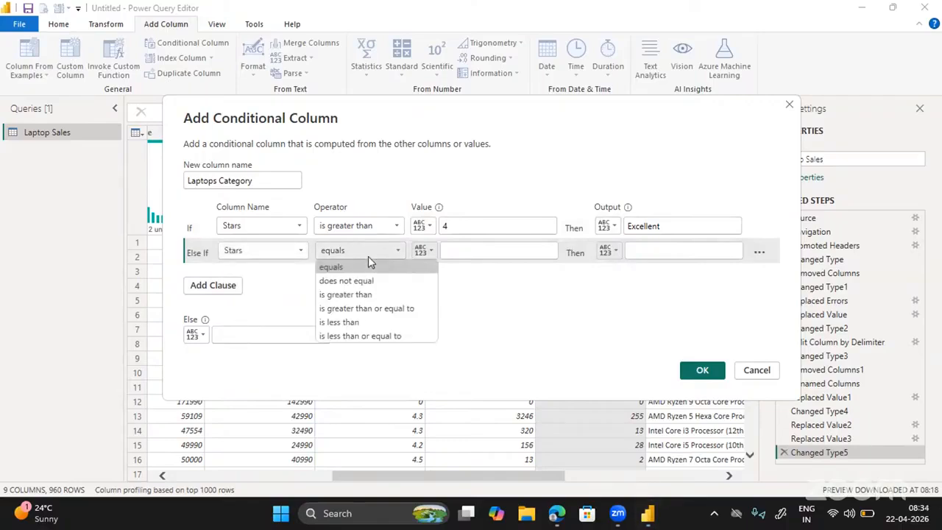
pyautogui.click(350, 295)
pyautogui.click(466, 250)
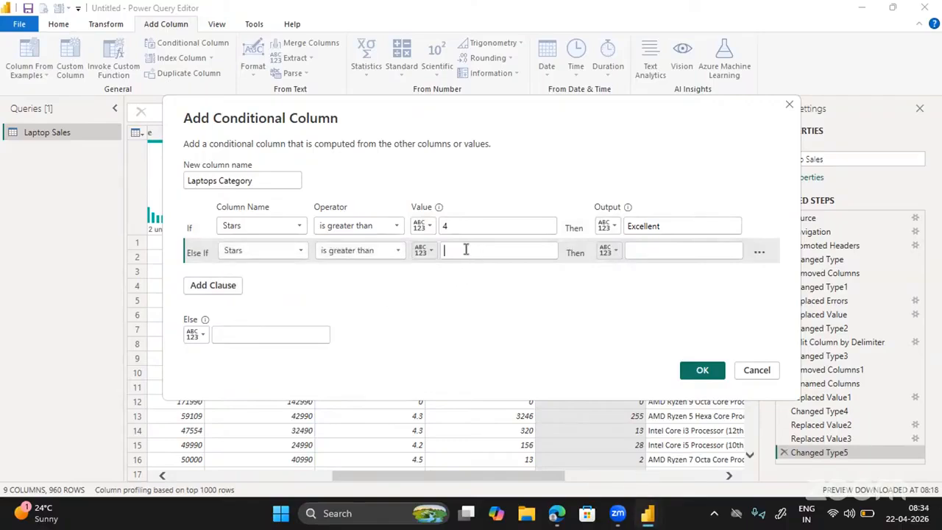
pyautogui.write('3.5')
pyautogui.click(637, 248)
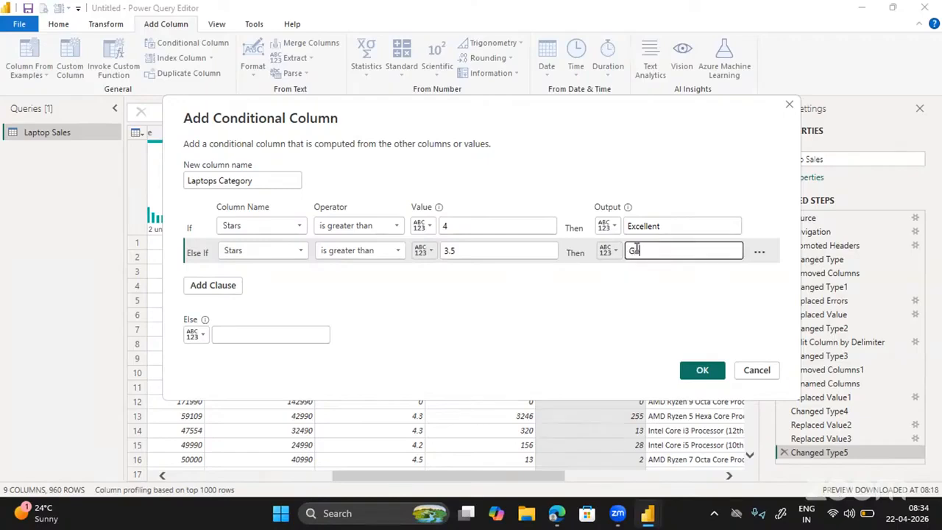
pyautogui.write('Good')
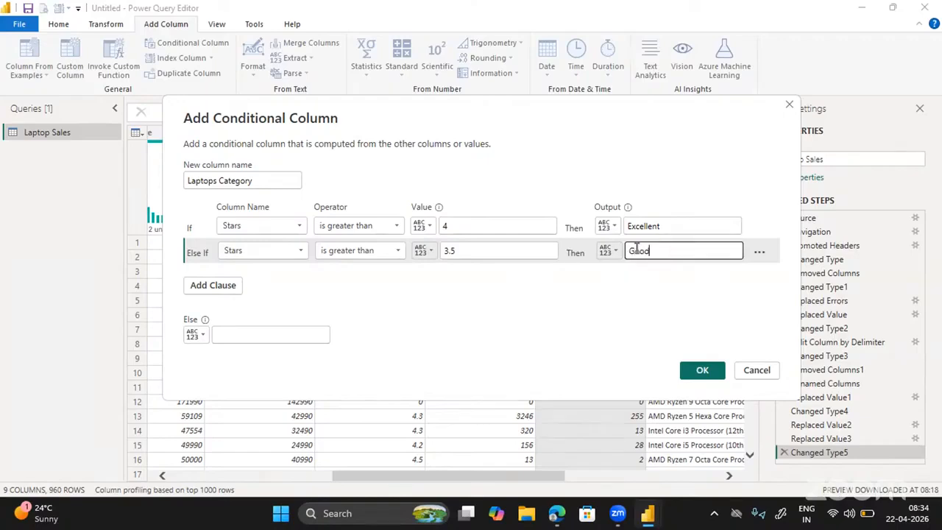
# Add a third rule: if Stars is greater than 2.5, output Average.
pyautogui.click(211, 293)
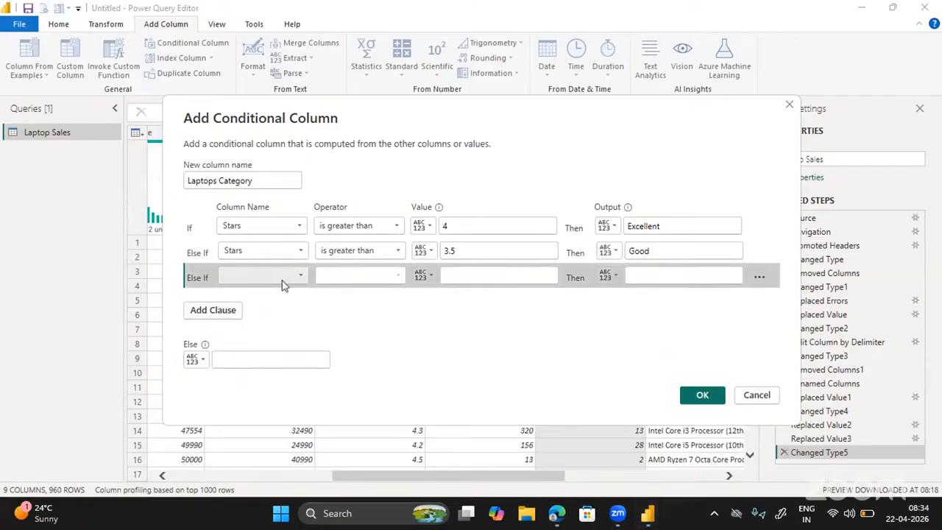
pyautogui.click(281, 280)
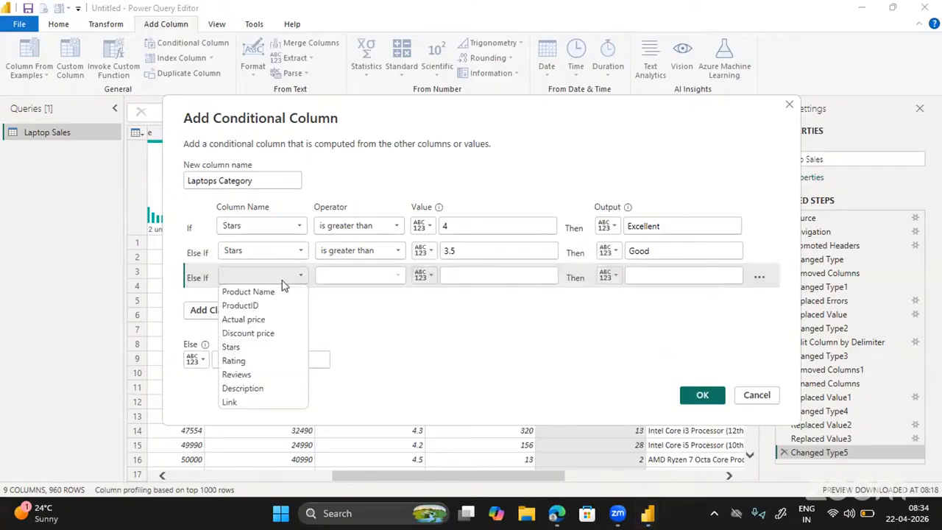
pyautogui.click(244, 349)
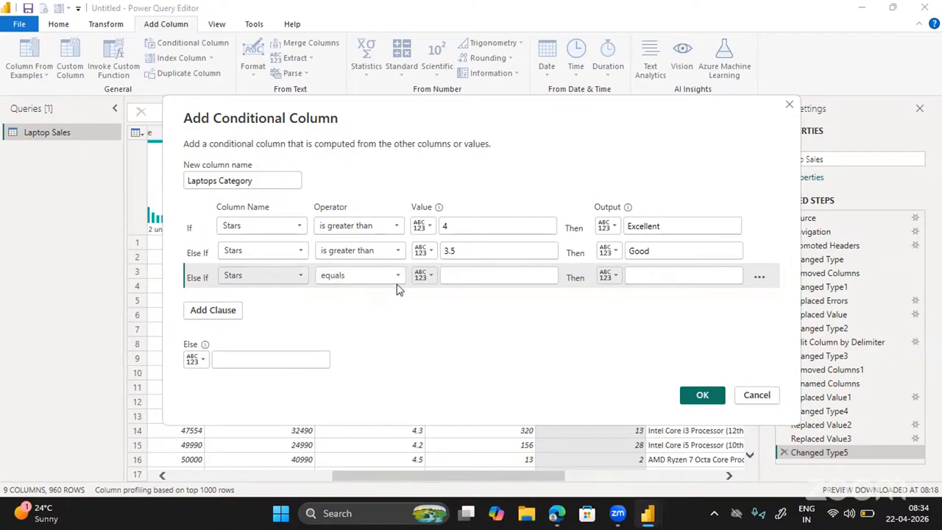
pyautogui.click(370, 277)
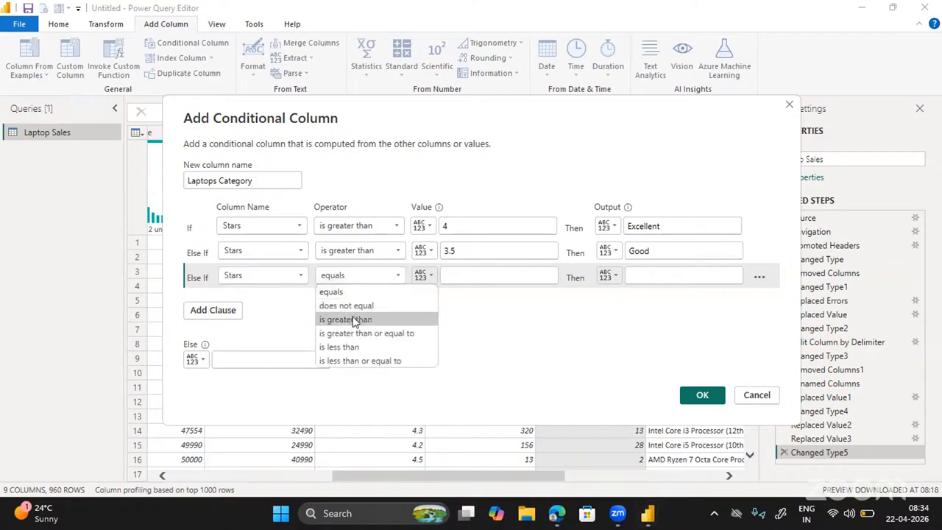
pyautogui.click(353, 321)
pyautogui.click(454, 275)
pyautogui.write('2.5')
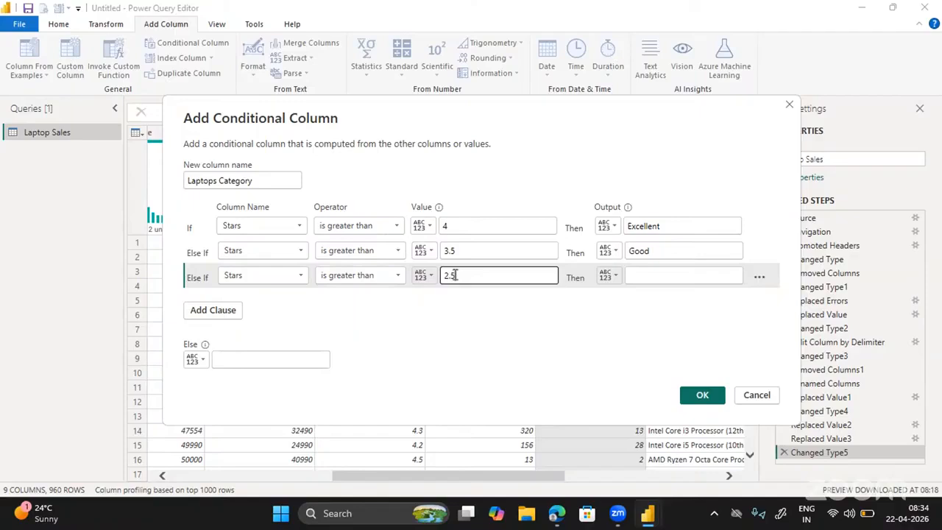
pyautogui.click(643, 270)
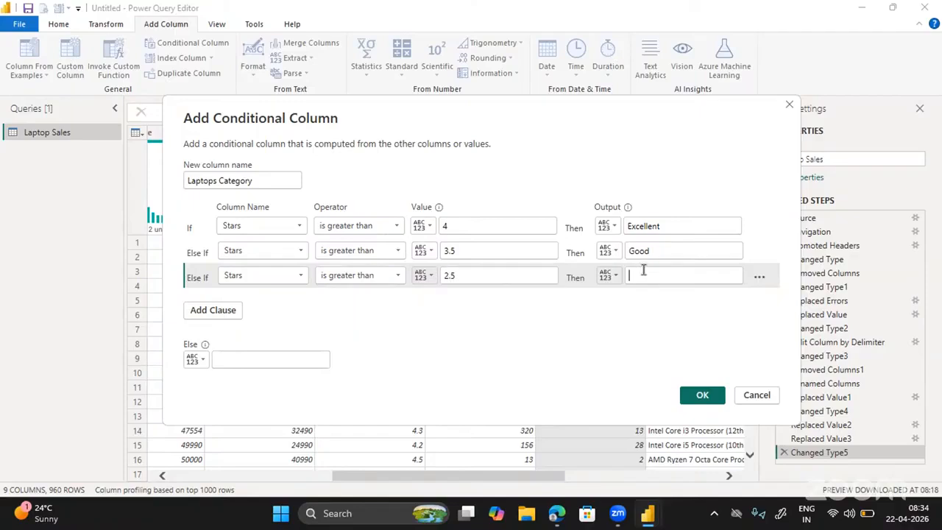
pyautogui.write('Aver')
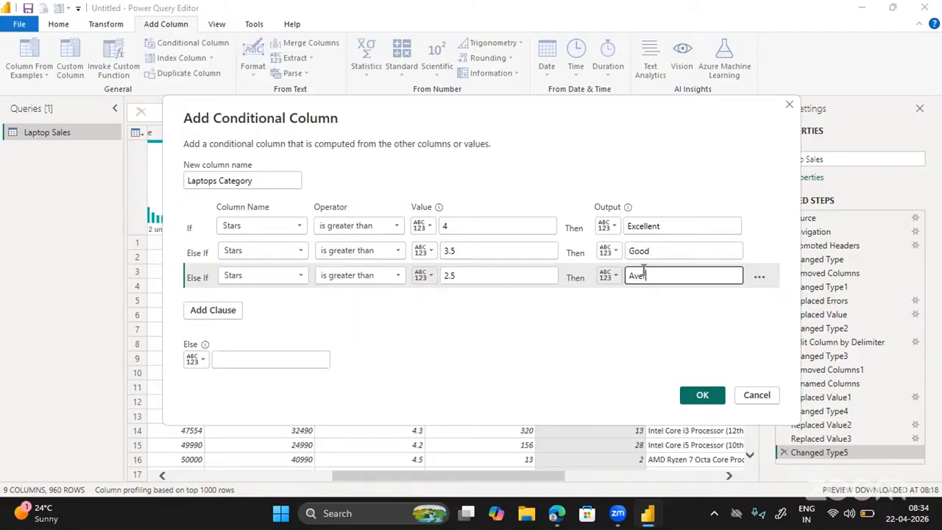
pyautogui.write('age')
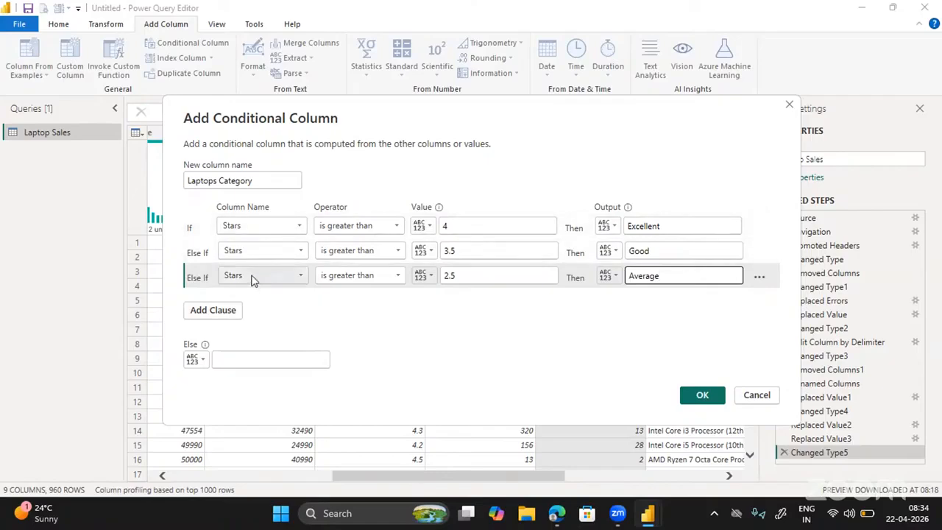
# Set the Else value to 'Needs Improvement' and create the Laptops Category column.
pyautogui.click(234, 359)
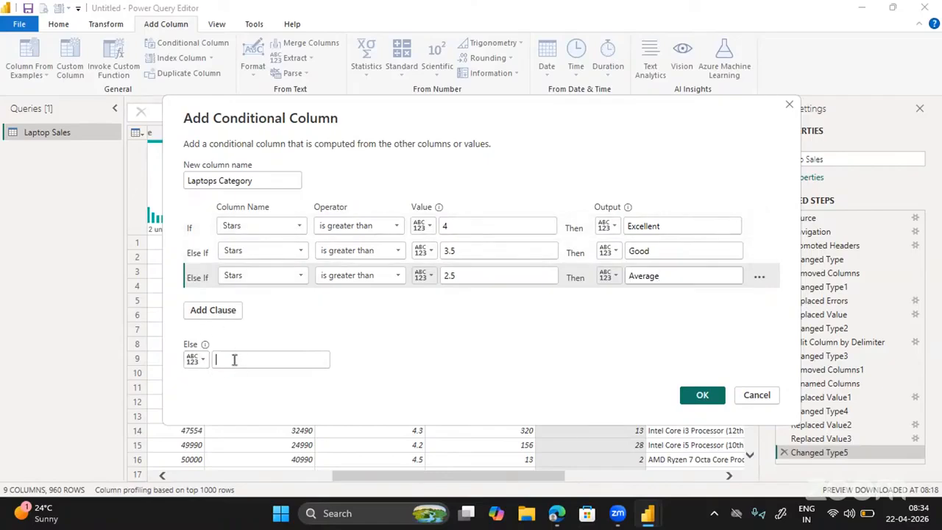
pyautogui.write('Nee')
pyautogui.write('ds ')
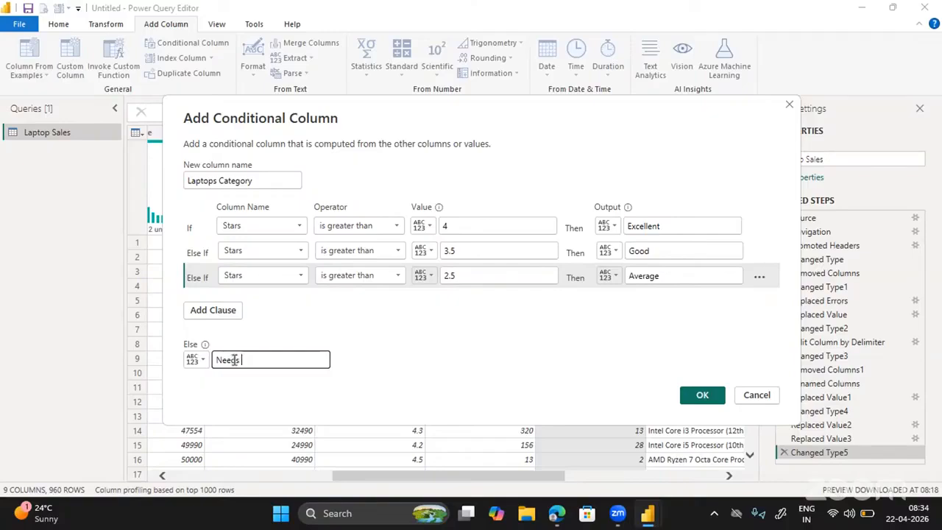
pyautogui.write('Improvement')
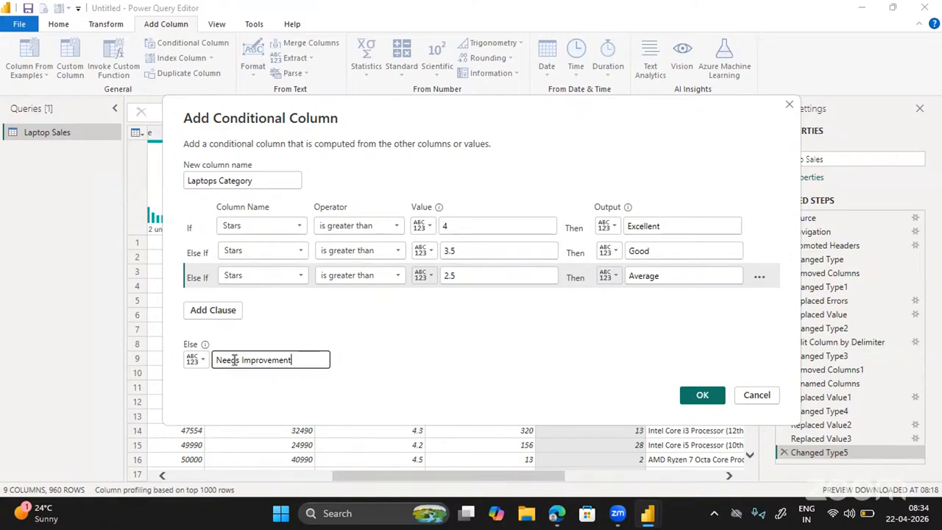
pyautogui.click(608, 225)
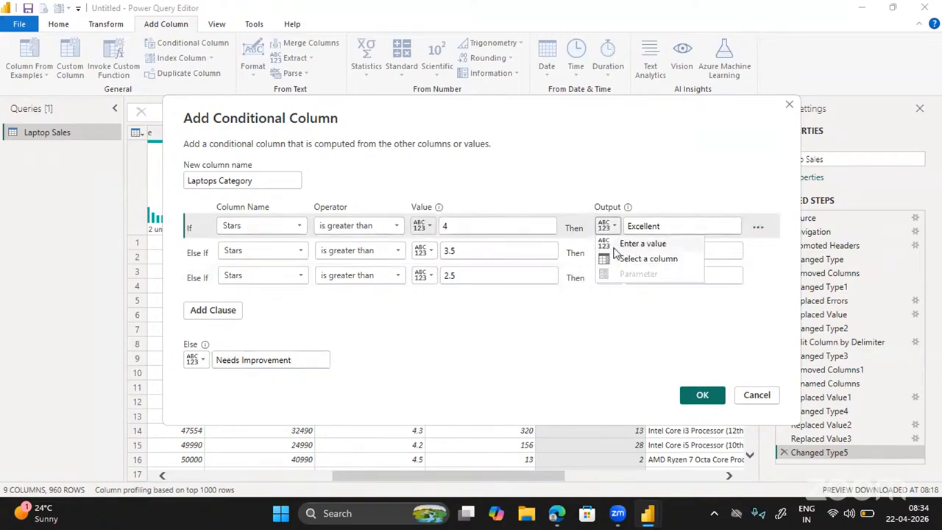
pyautogui.click(587, 358)
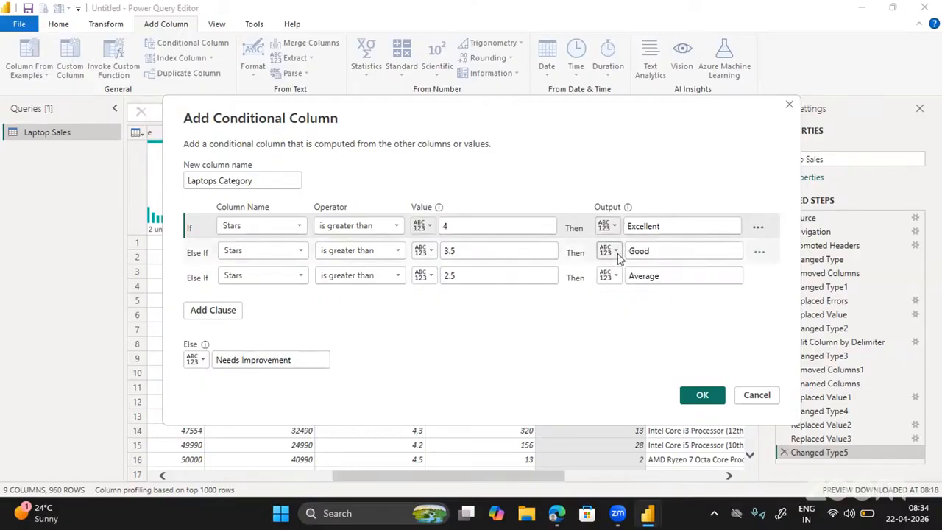
pyautogui.click(700, 395)
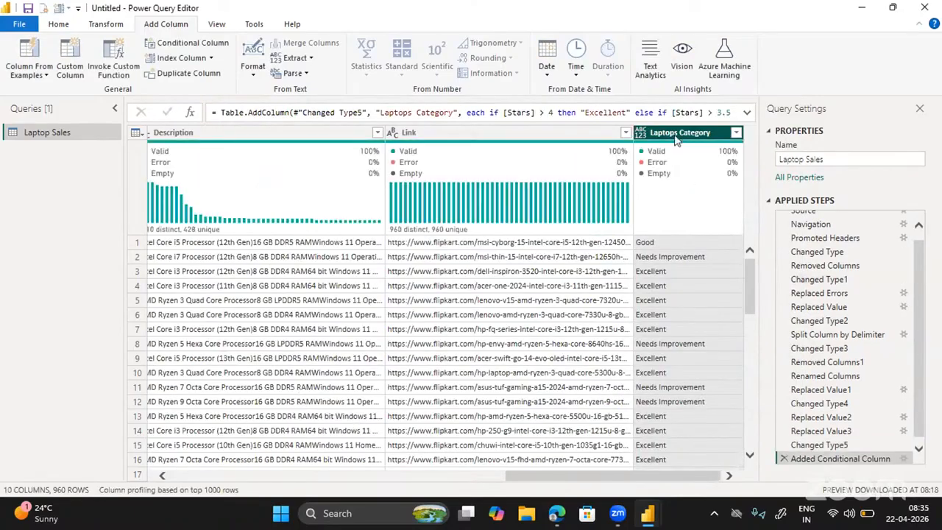
# Move the Laptops Category column so it sits between Stars and Rating.
pyautogui.moveTo(677, 140); pyautogui.dragTo(160, 121)
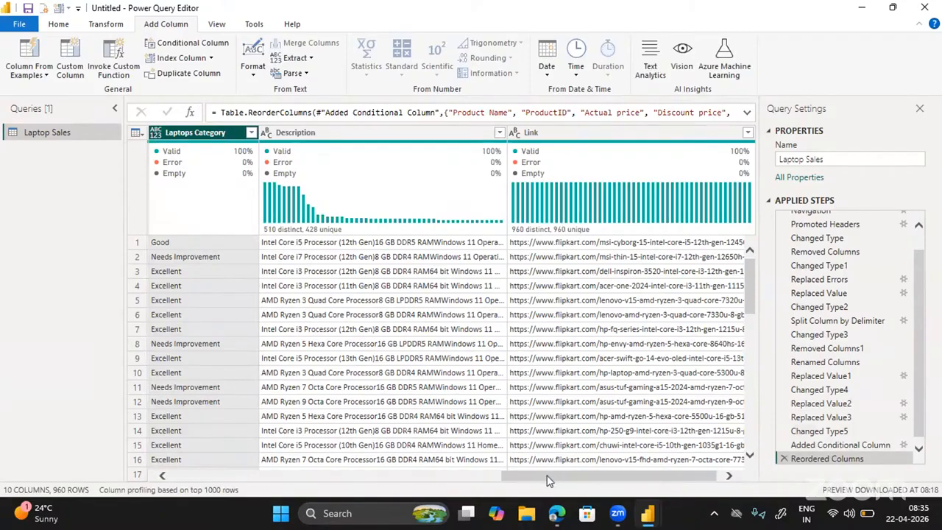
pyautogui.moveTo(546, 481); pyautogui.dragTo(403, 462)
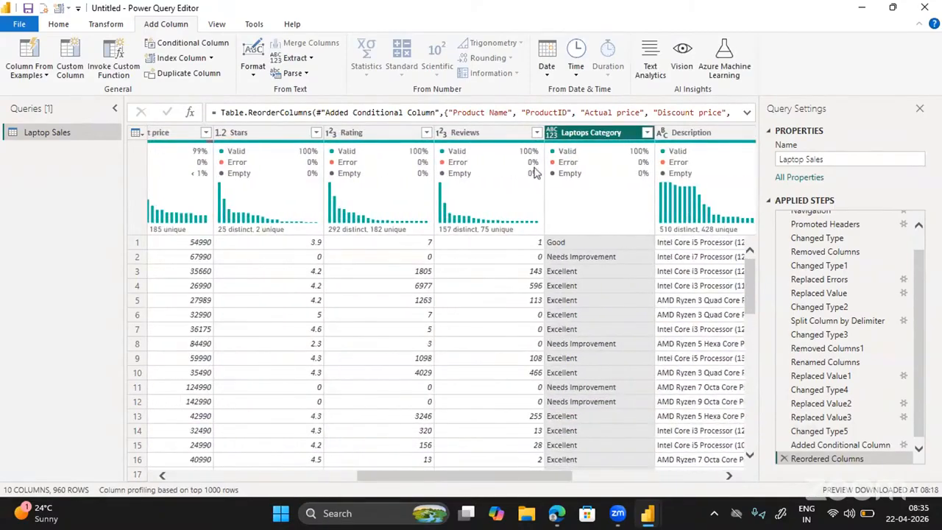
pyautogui.moveTo(591, 133); pyautogui.dragTo(365, 142)
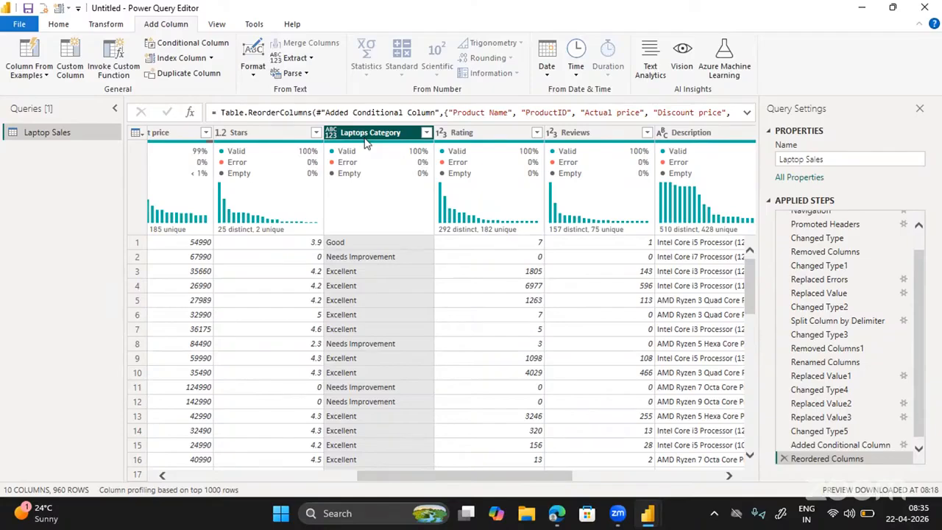
pyautogui.scroll(-4, 279, 359)
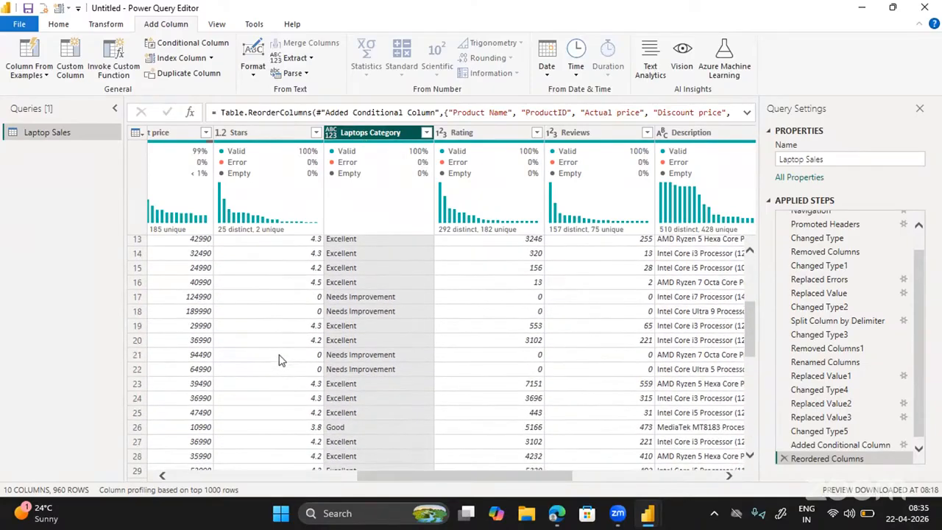
pyautogui.scroll(-2, 280, 360)
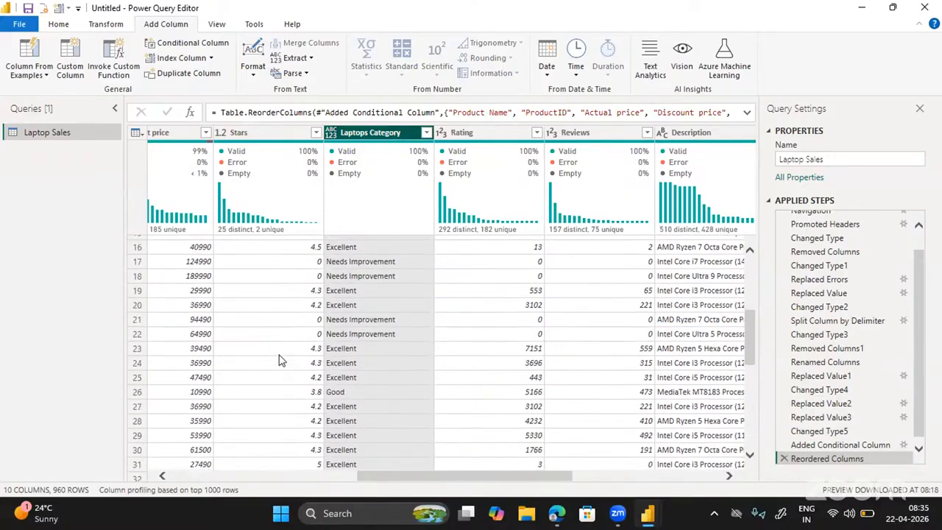
pyautogui.scroll(6, 280, 360)
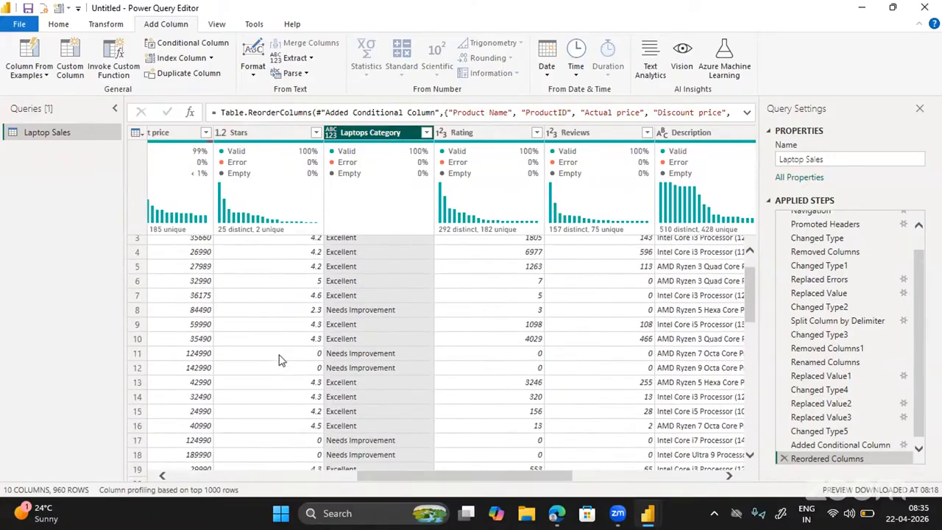
# Change Laptops Category to Text, then select the Added Conditional Column step.
pyautogui.click(332, 134)
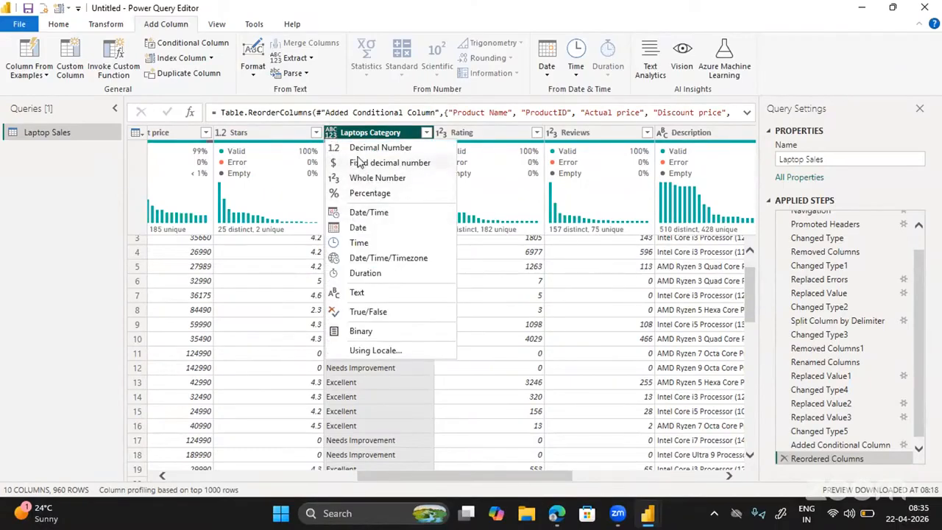
pyautogui.click(356, 294)
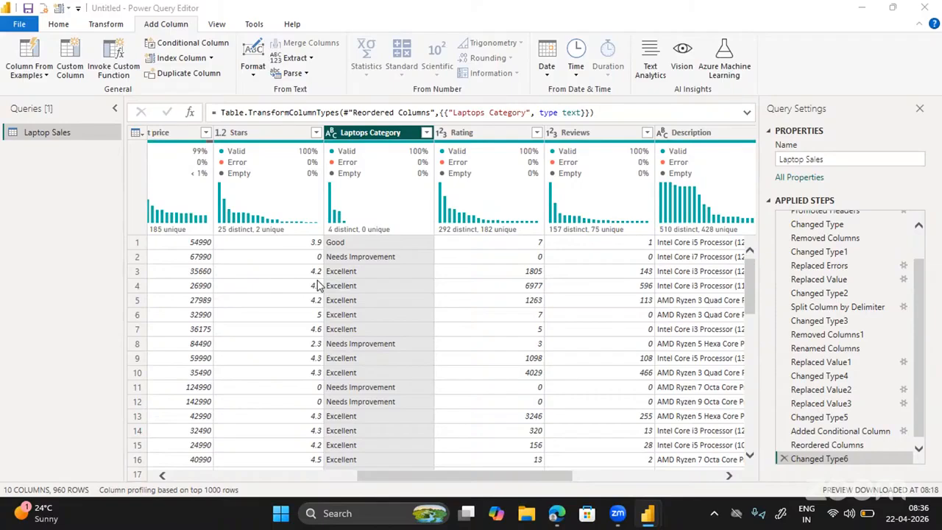
pyautogui.moveTo(221, 213)
pyautogui.scroll(-2, 420, 278)
pyautogui.scroll(2, 420, 277)
pyautogui.moveTo(322, 233)
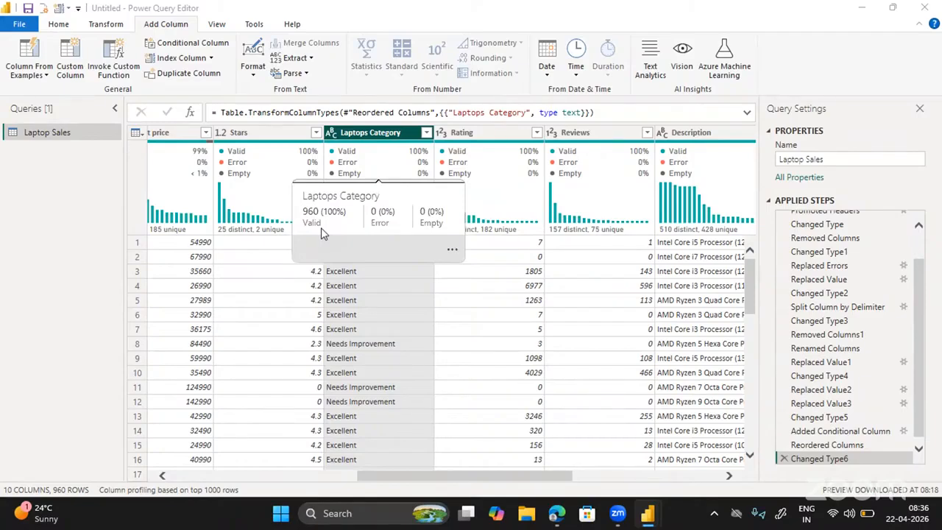
pyautogui.click(907, 432)
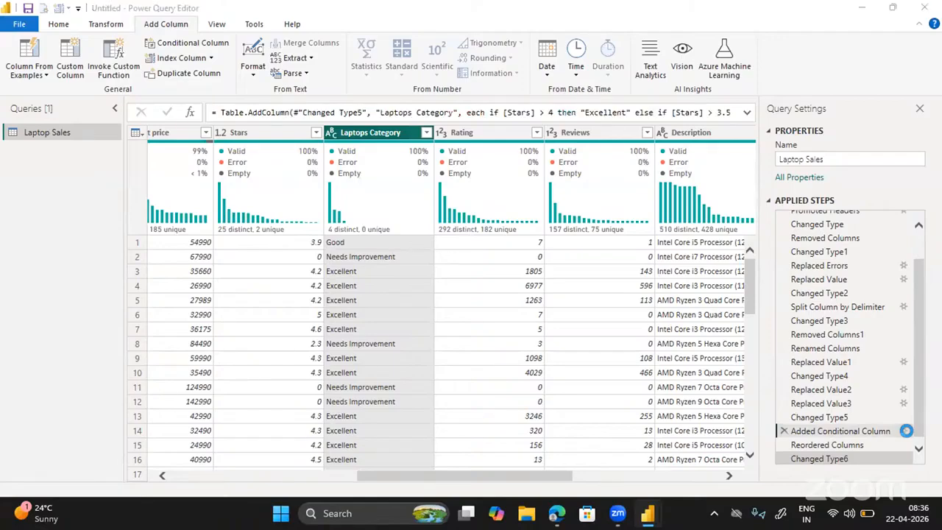
# Open the Added Conditional Column settings to review the Stars-based rules.
pyautogui.click(906, 431)
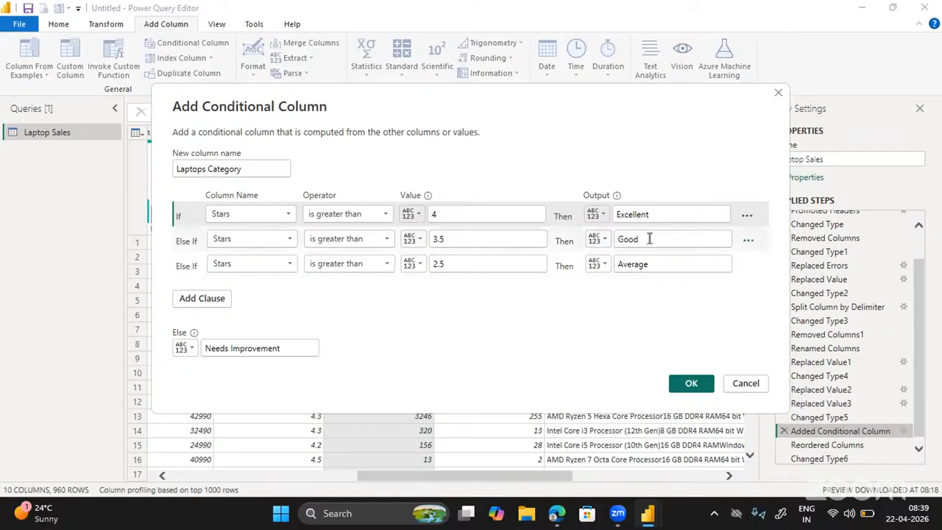
# Review the Excellent, Good, Average and Needs Improvement rules, then cancel without changes.
pyautogui.moveTo(649, 238); pyautogui.dragTo(616, 243)
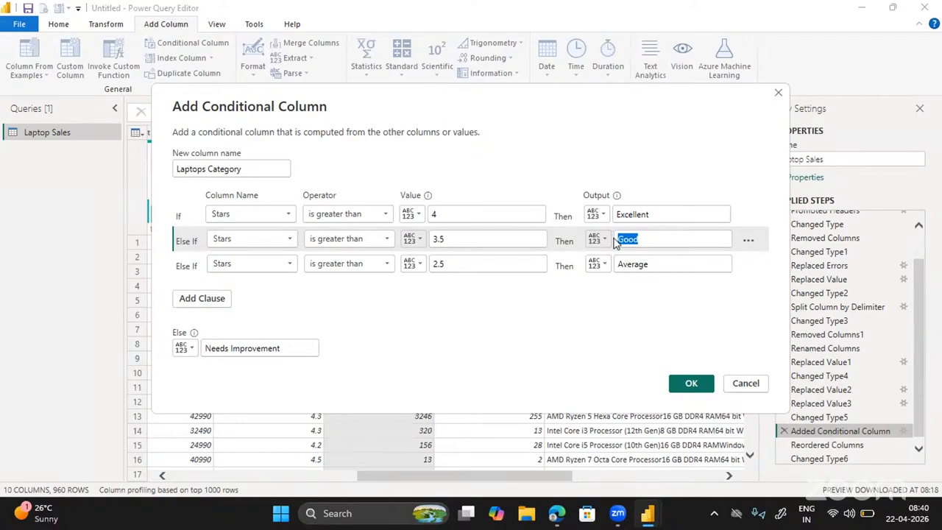
pyautogui.click(746, 383)
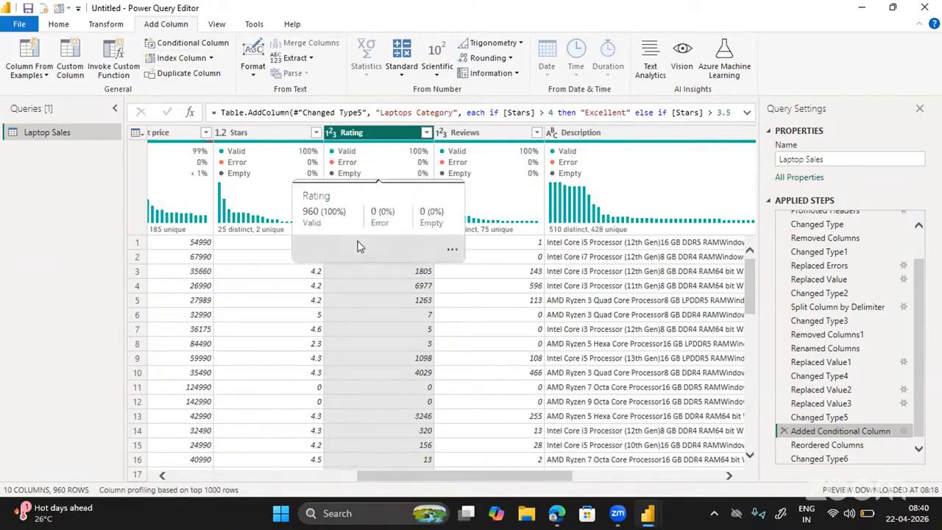
# Browse the query's columns and select the final Changed Type6 step.
pyautogui.hscroll(-6, 277, 270)
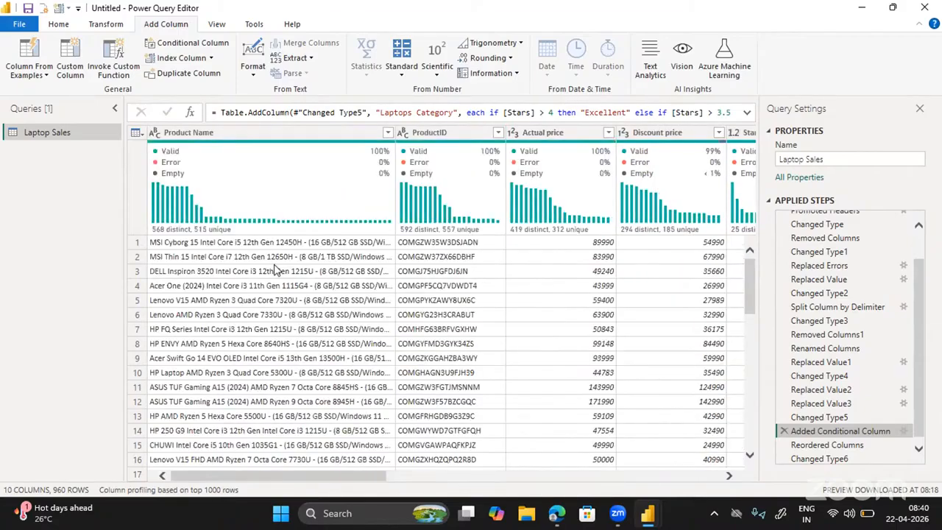
pyautogui.click(59, 25)
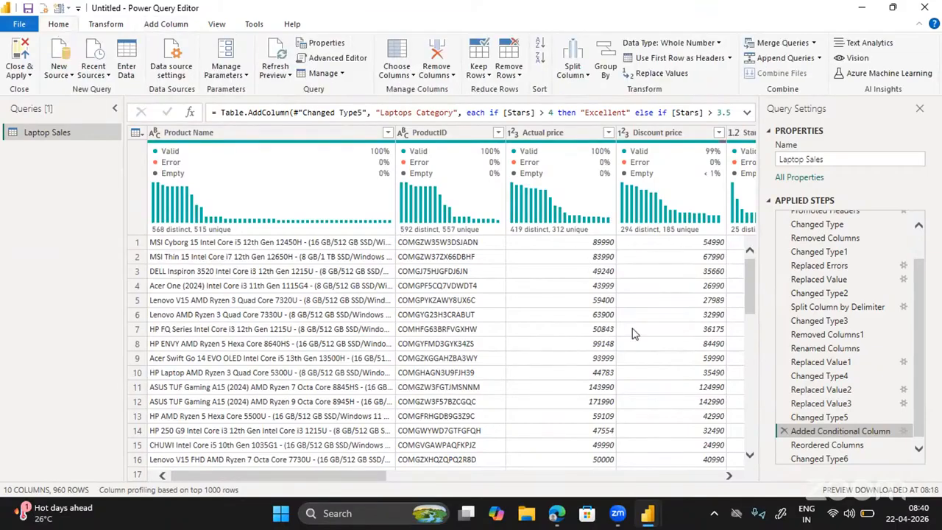
pyautogui.hscroll(10, 607, 256)
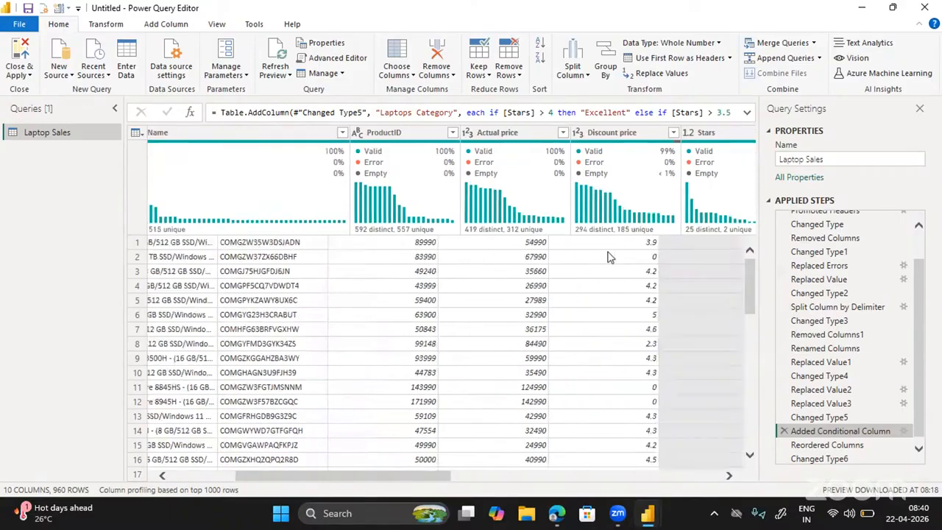
pyautogui.hscroll(5, 608, 256)
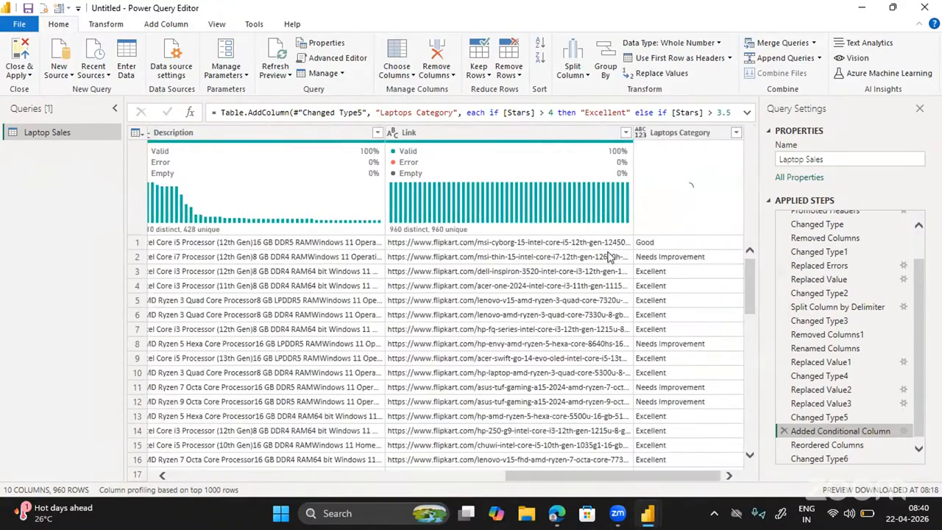
pyautogui.hscroll(-15, 608, 256)
pyautogui.hscroll(15, 608, 256)
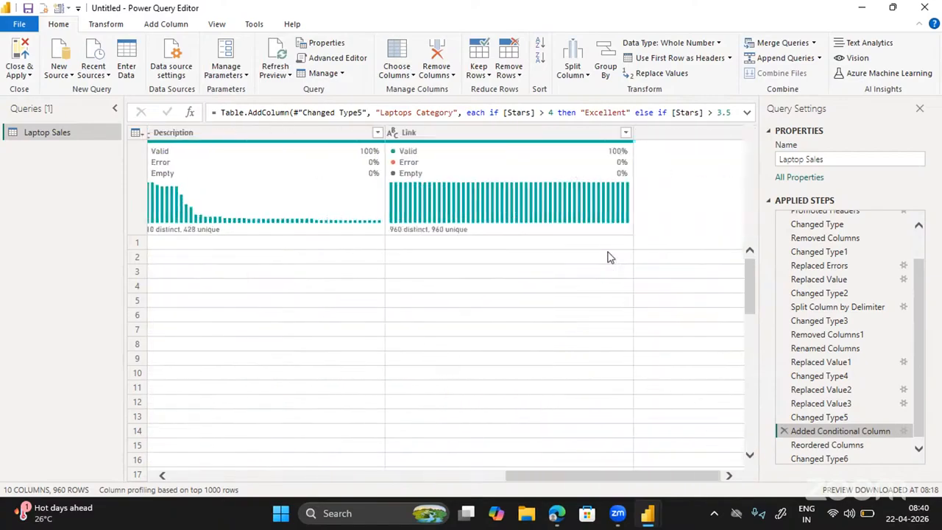
pyautogui.hscroll(-15, 607, 256)
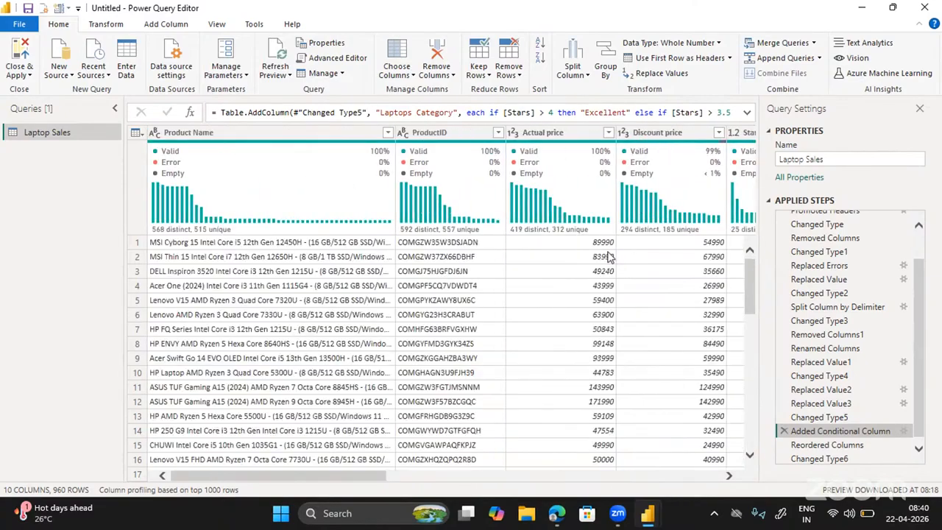
pyautogui.hscroll(15, 607, 256)
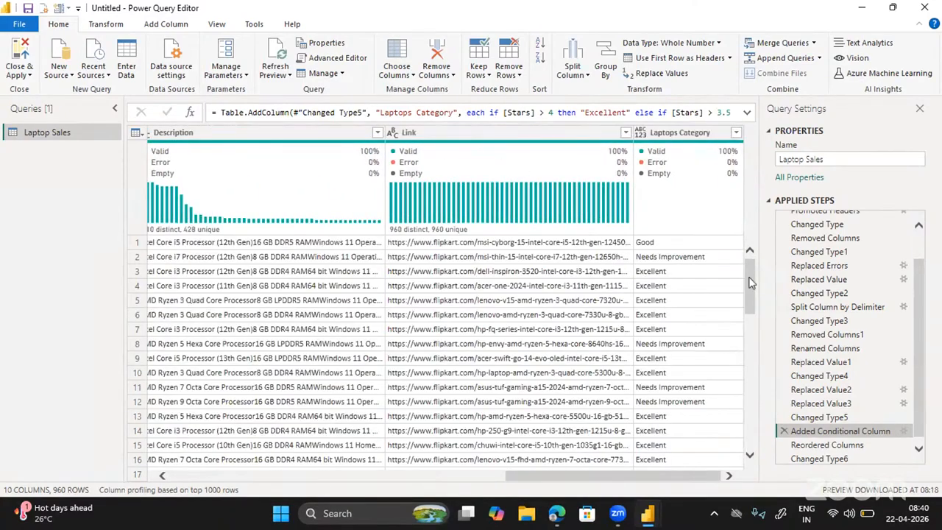
pyautogui.scroll(-1, 924, 421)
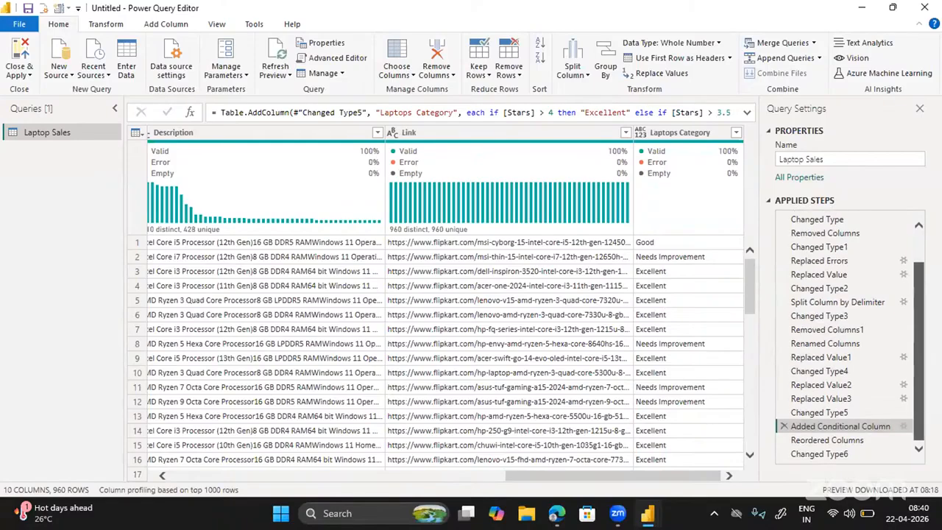
pyautogui.click(837, 454)
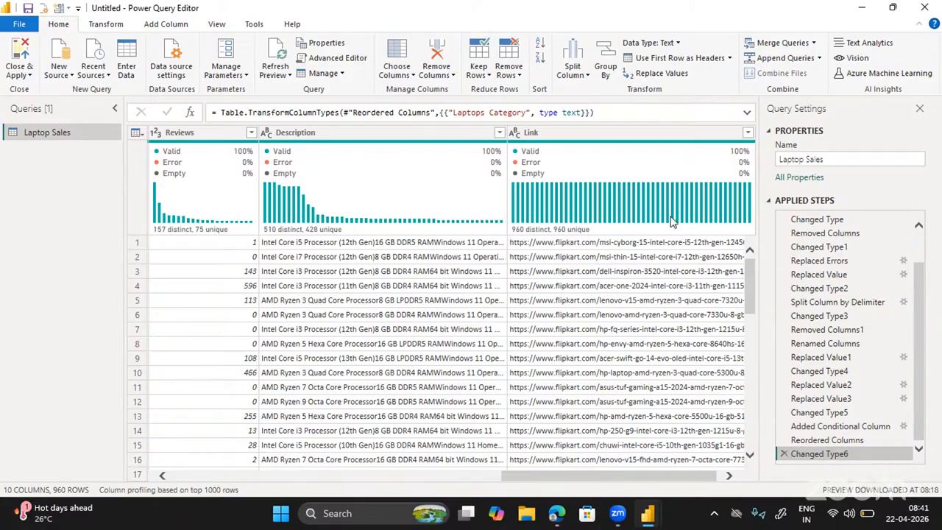
# Apply the Laptop Sales query changes with Close & Apply.
pyautogui.moveTo(671, 222)
pyautogui.click(19, 77)
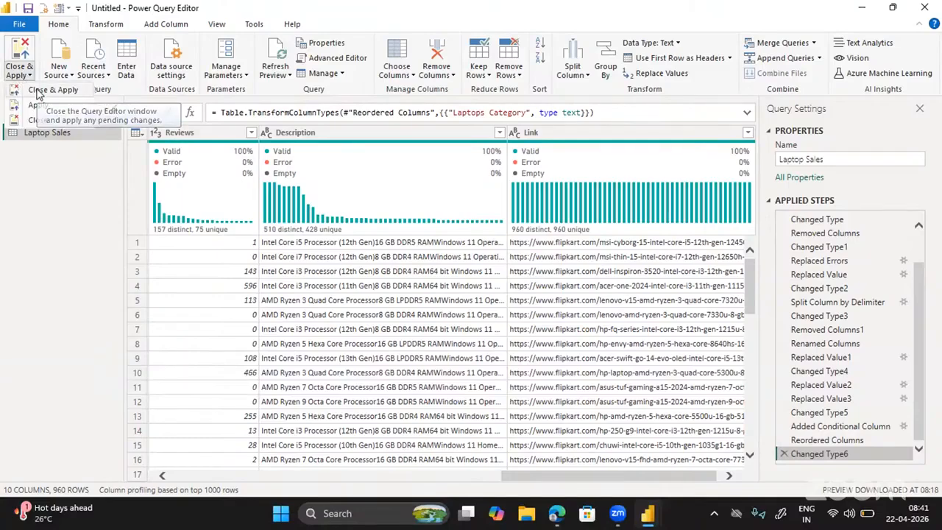
pyautogui.click(38, 90)
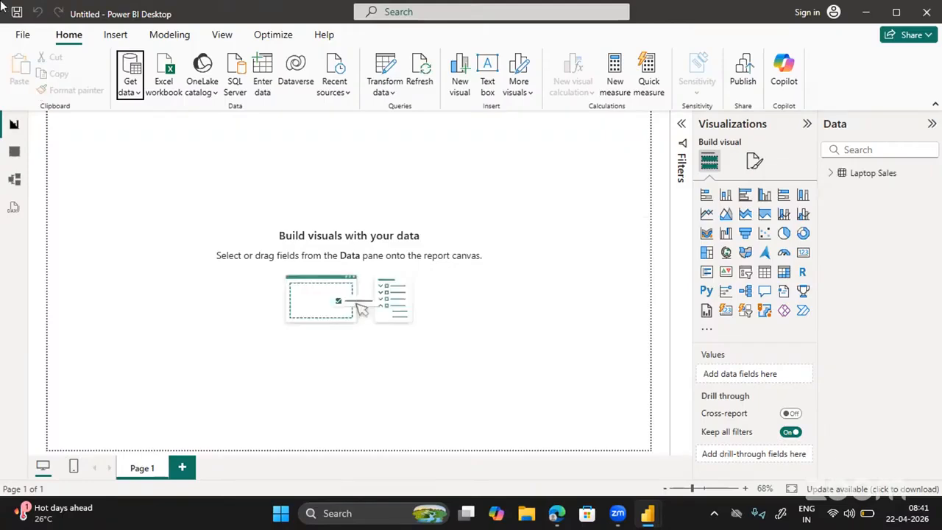
# Switch to Table view and scroll across all columns of the 960-row Laptop Sales table.
pyautogui.click(12, 153)
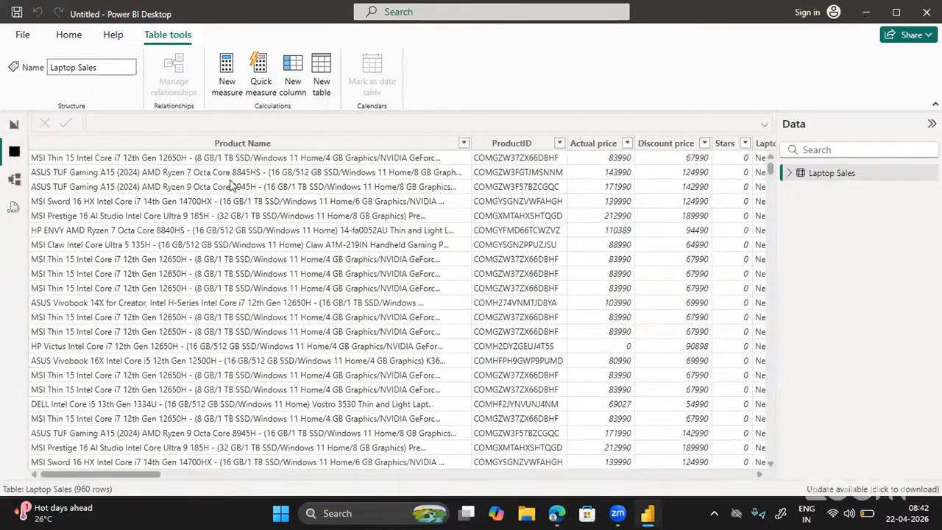
pyautogui.hscroll(10, 230, 185)
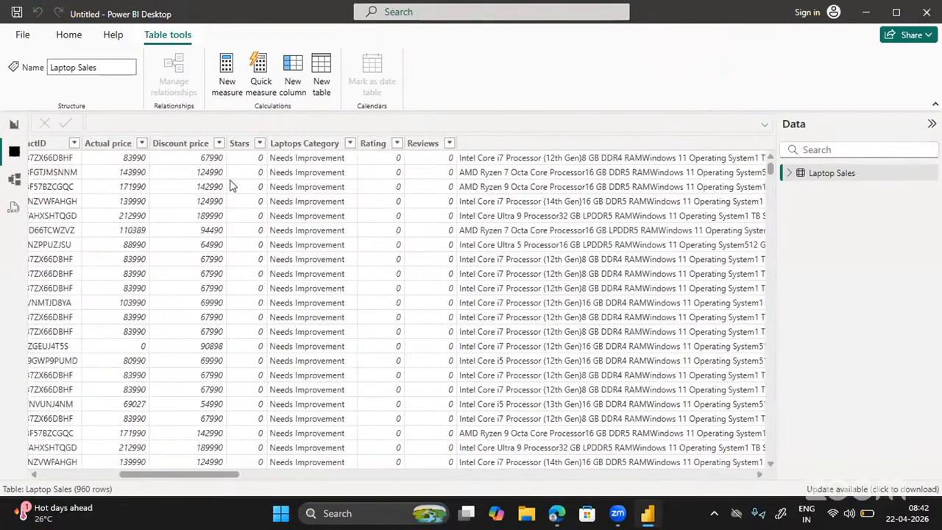
pyautogui.hscroll(10, 230, 185)
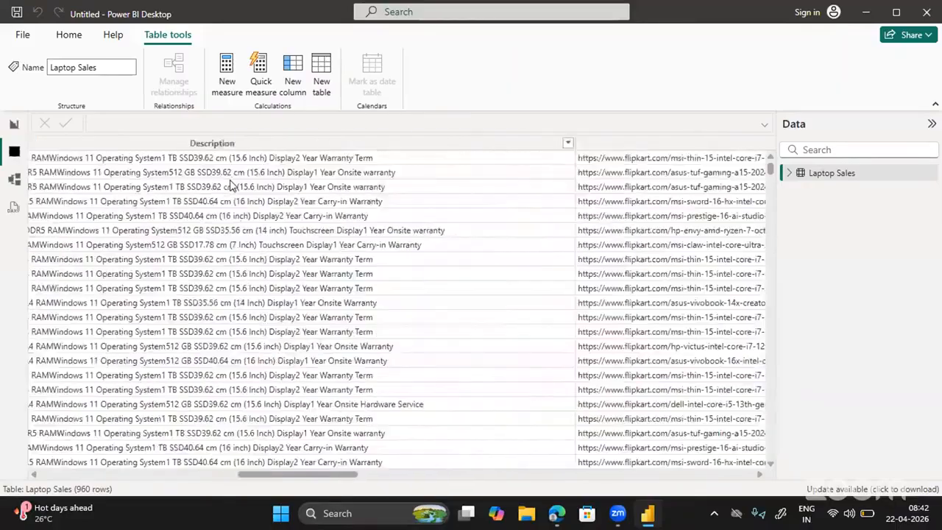
pyautogui.hscroll(15, 230, 185)
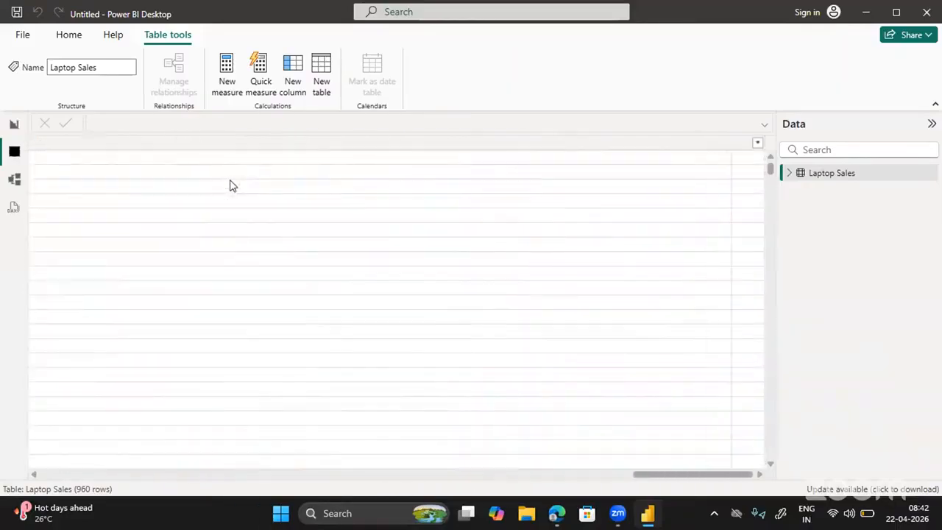
pyautogui.hscroll(-20, 231, 185)
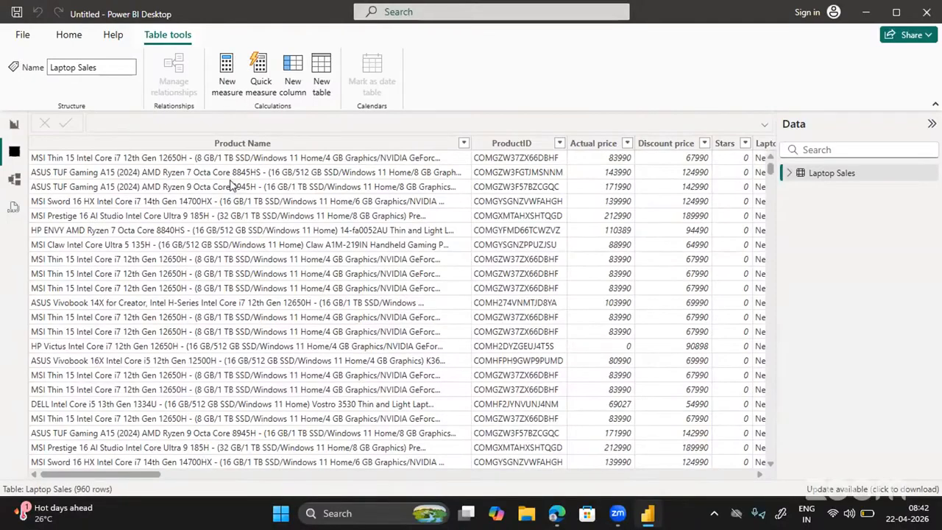
# Open Data source settings from Transform data, confirm flipkart-laptops.xlsx, and close it.
pyautogui.click(68, 37)
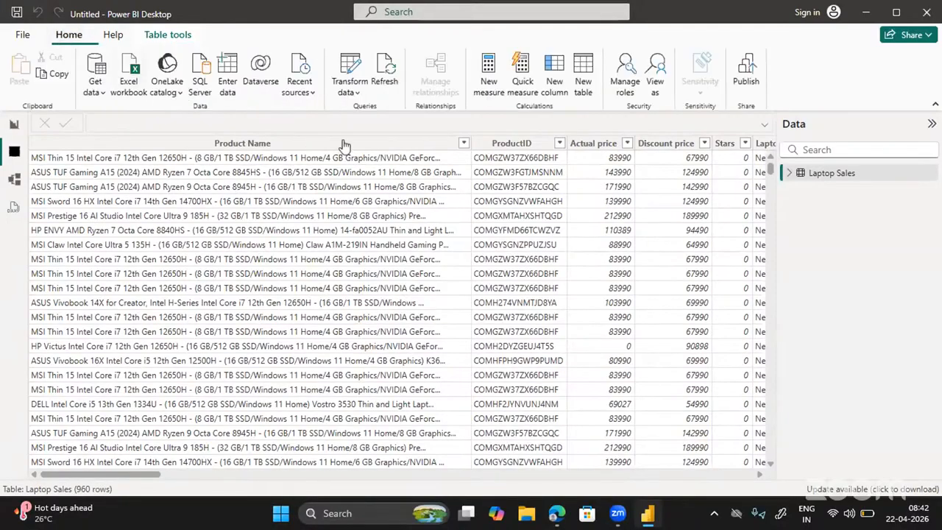
pyautogui.click(350, 92)
pyautogui.click(385, 141)
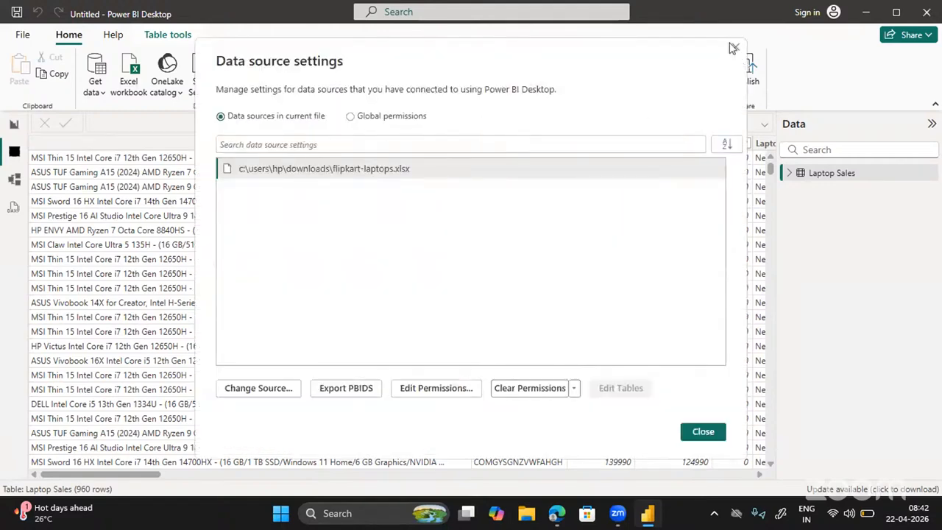
pyautogui.click(733, 48)
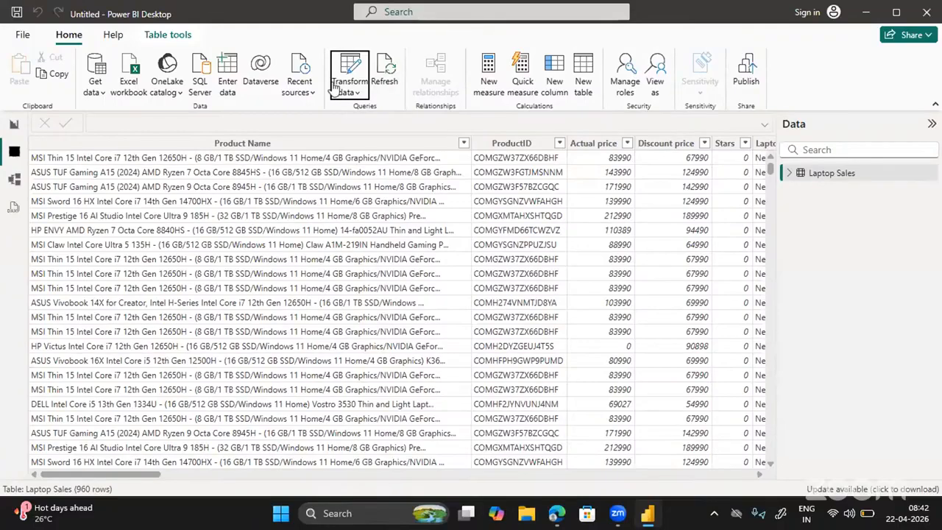
pyautogui.click(337, 88)
pyautogui.click(359, 115)
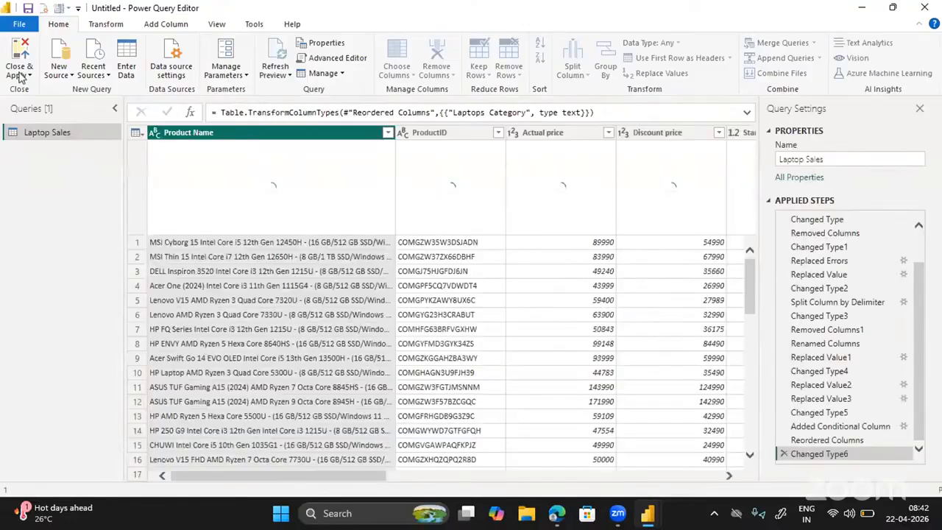
pyautogui.click(22, 76)
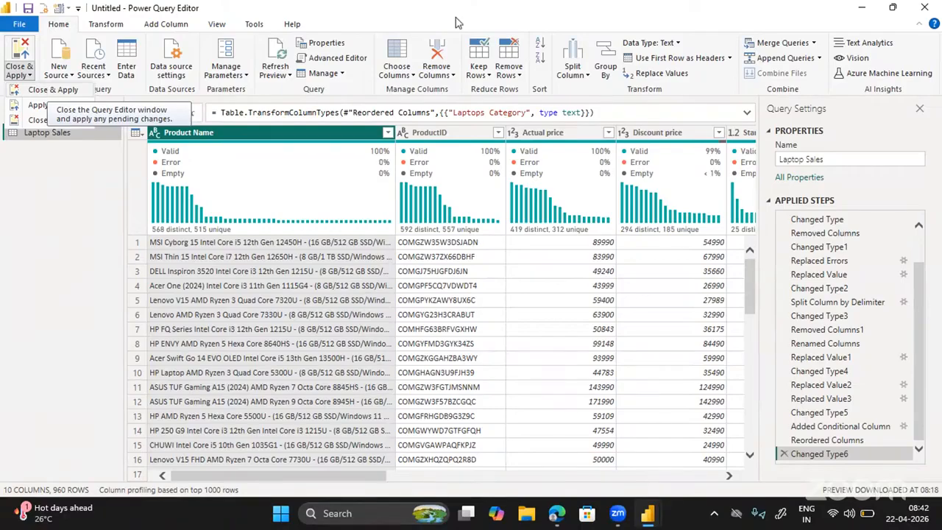
pyautogui.click(924, 9)
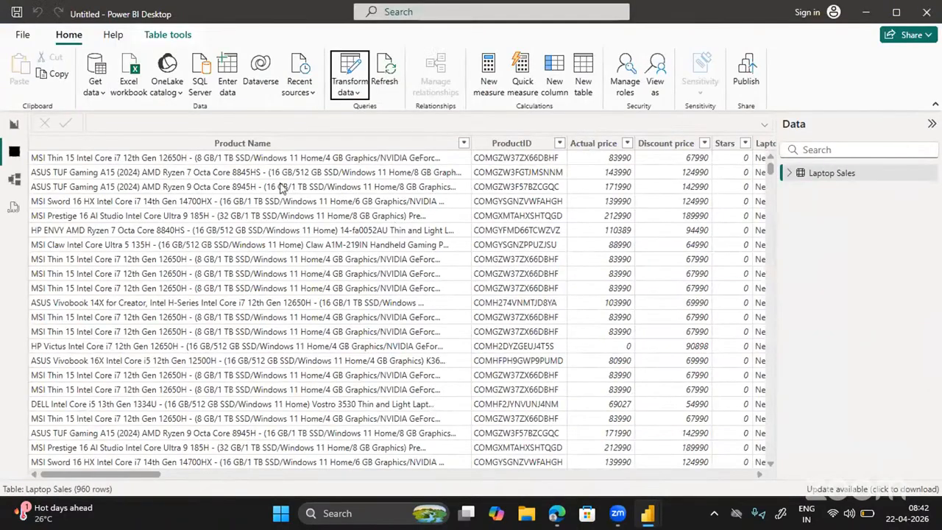
# Save the report as 'Power BI Project April 2026 MB' in the Power BI Reports folder.
pyautogui.click(18, 15)
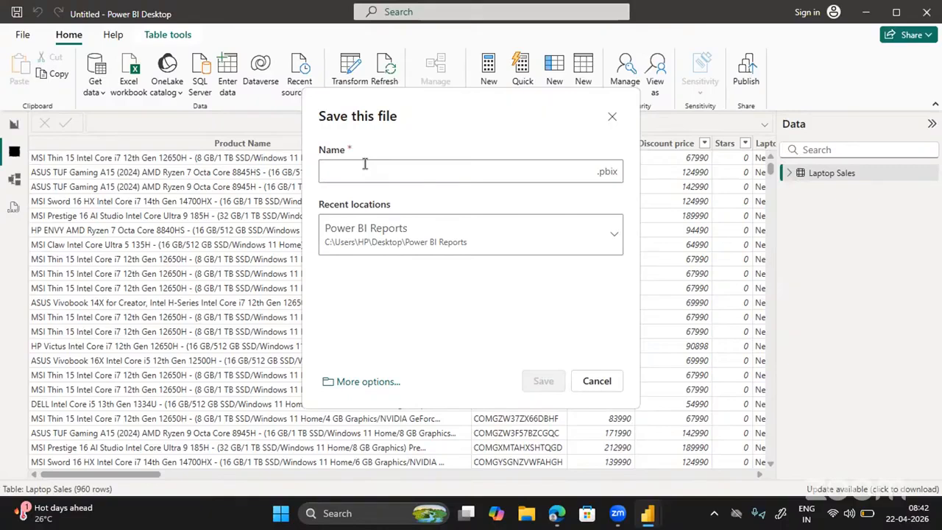
pyautogui.write('Power B')
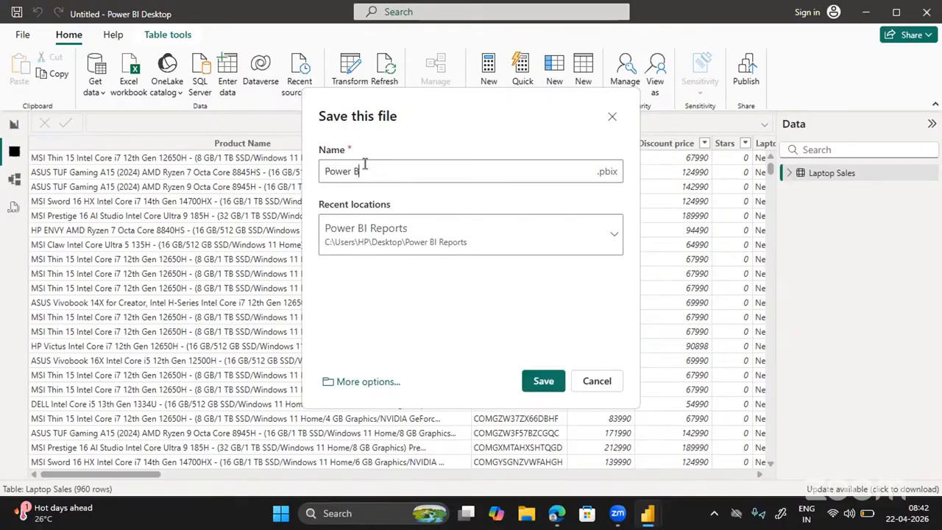
pyautogui.write('I Proj')
pyautogui.press('BackSpace')
pyautogui.press('BackSpace')
pyautogui.press('BackSpace')
pyautogui.press('BackSpace')
pyautogui.write('roject April 202y6')
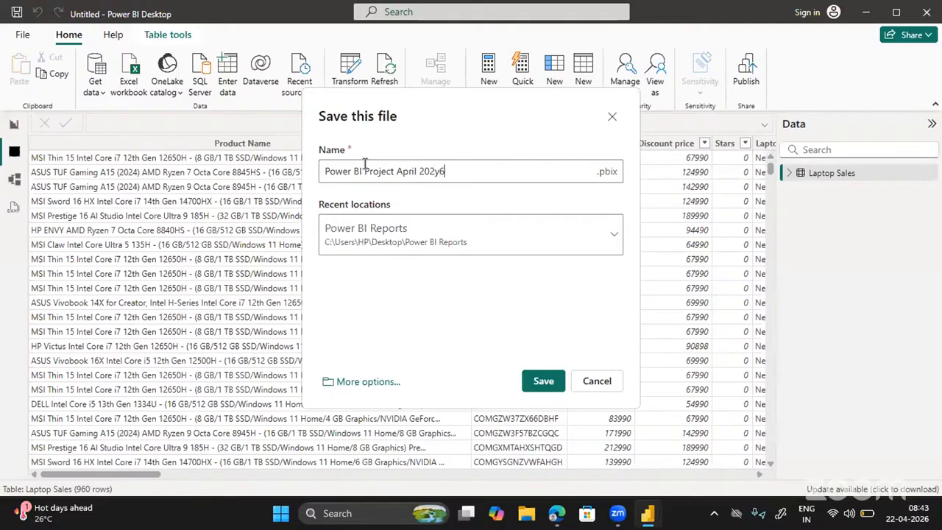
pyautogui.press('BackSpace')
pyautogui.press('BackSpace')
pyautogui.write('6 MB')
pyautogui.click(542, 382)
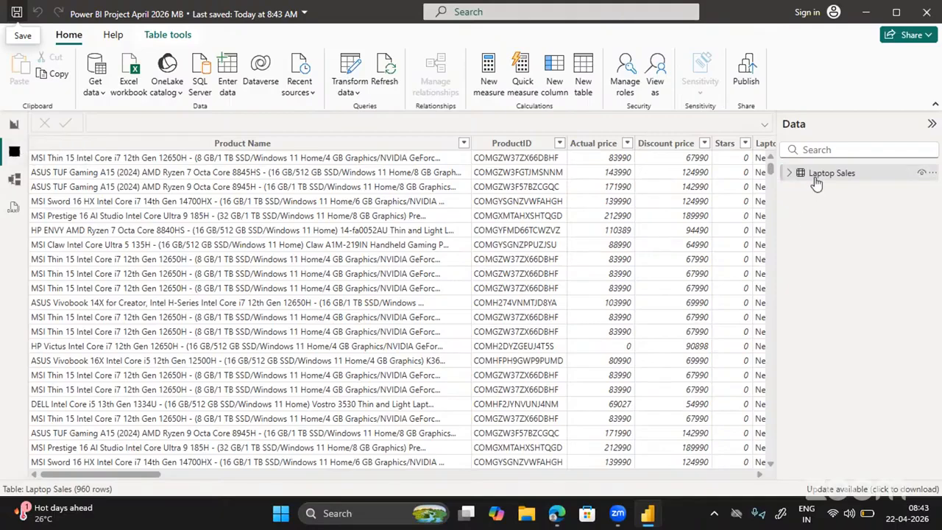
# Scroll across the table's columns, then save the report again.
pyautogui.moveTo(818, 183)
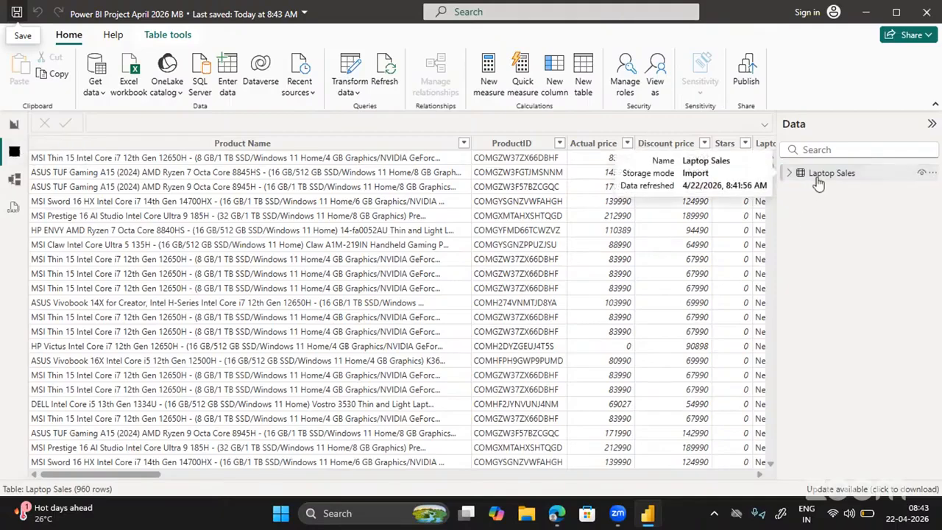
pyautogui.hscroll(5, 662, 289)
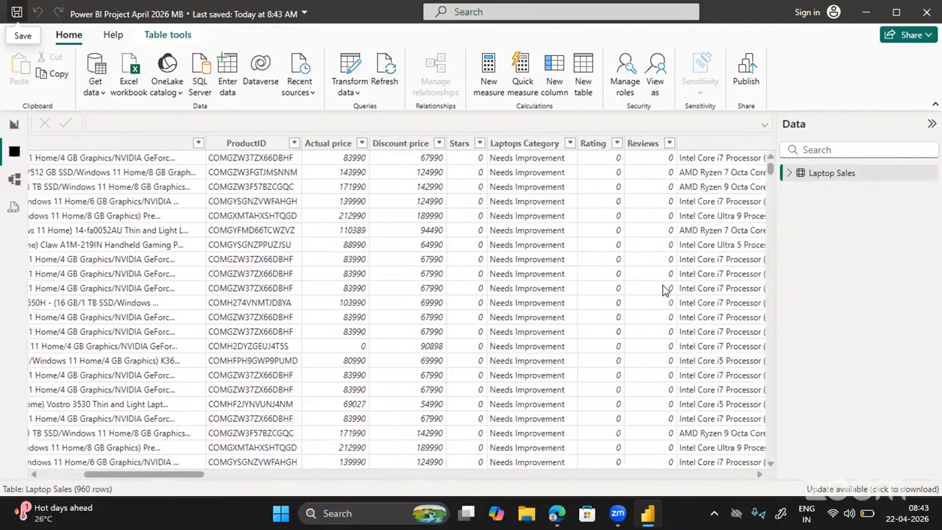
pyautogui.hscroll(10, 662, 290)
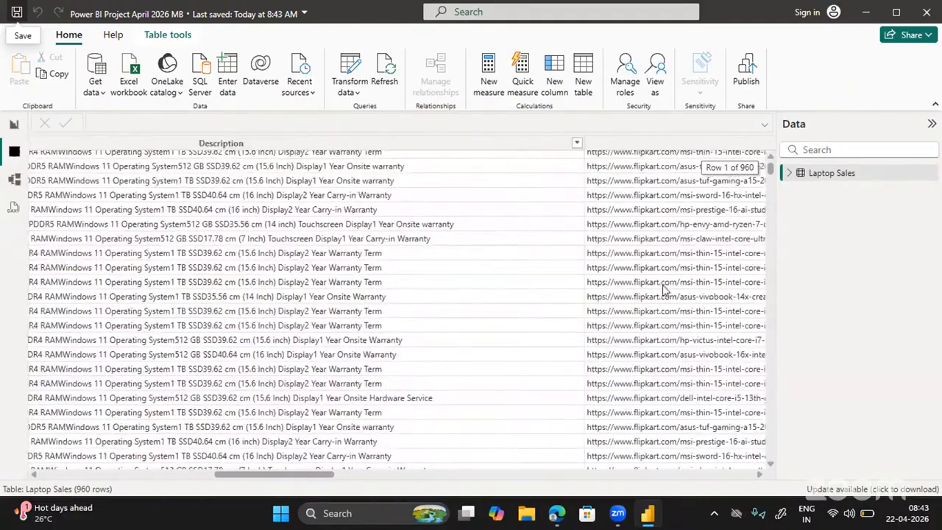
pyautogui.hscroll(-8, 662, 289)
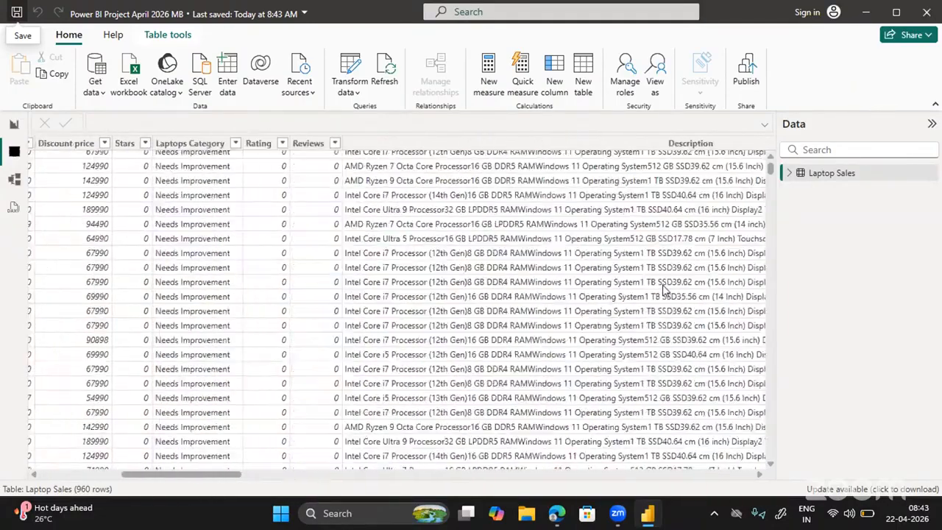
pyautogui.hscroll(-8, 662, 289)
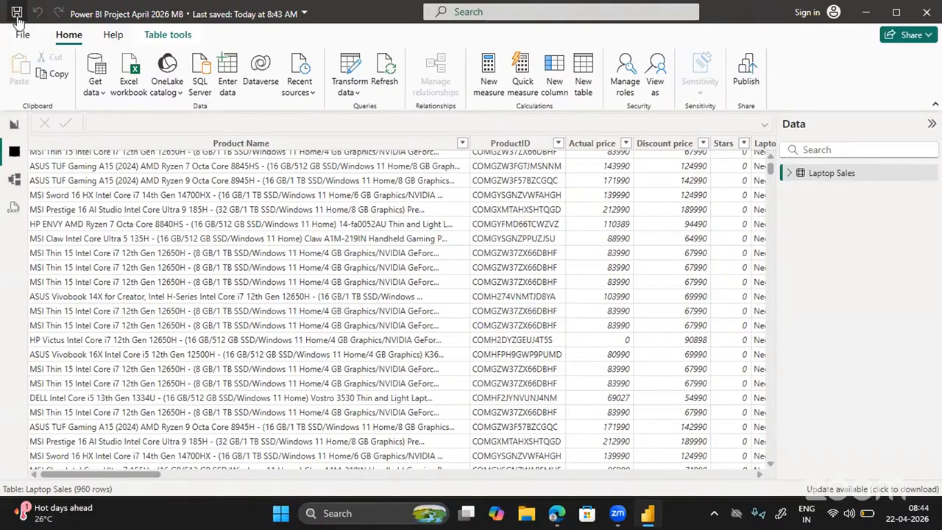
pyautogui.click(17, 15)
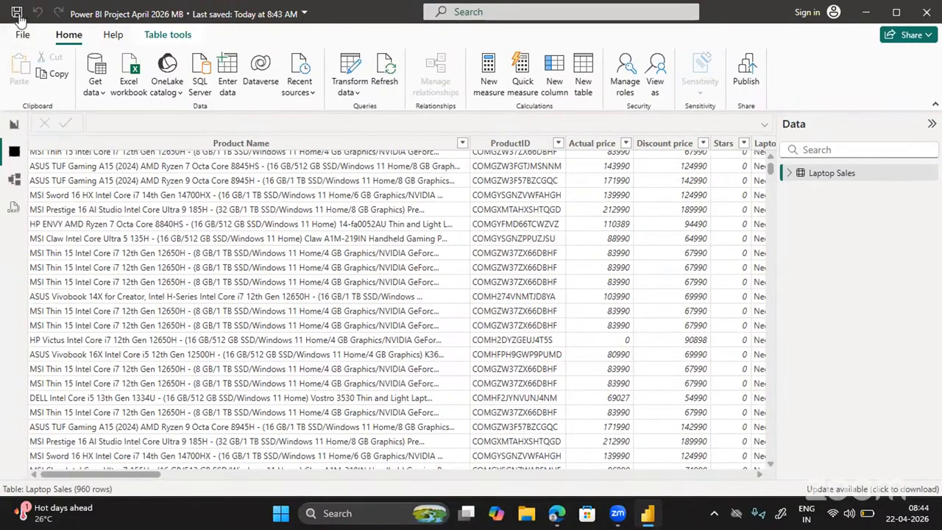
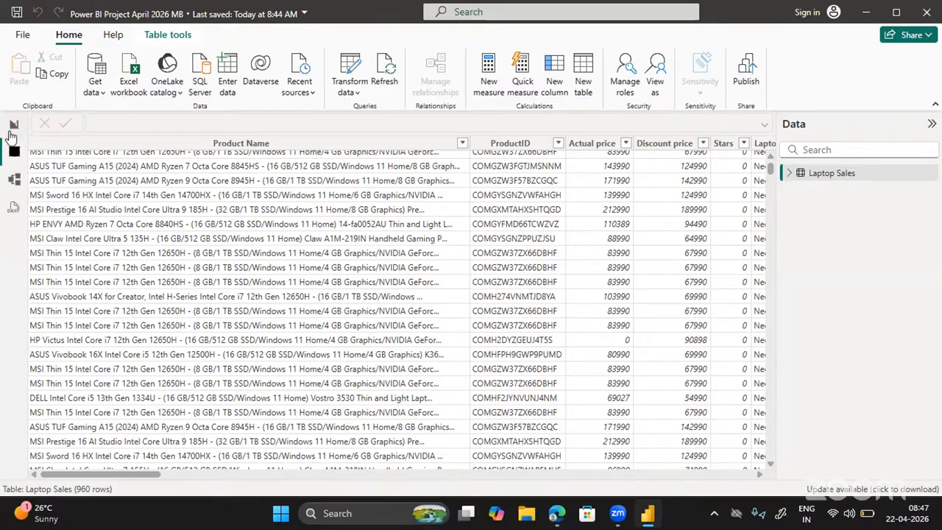
# Switch back and forth between the empty report canvas and the Laptop Sales data grid.
pyautogui.click(14, 123)
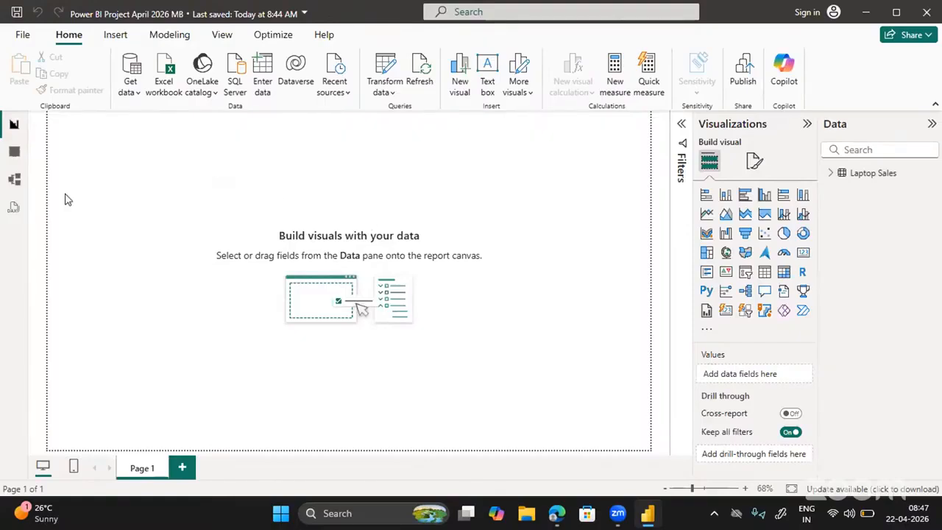
pyautogui.click(11, 154)
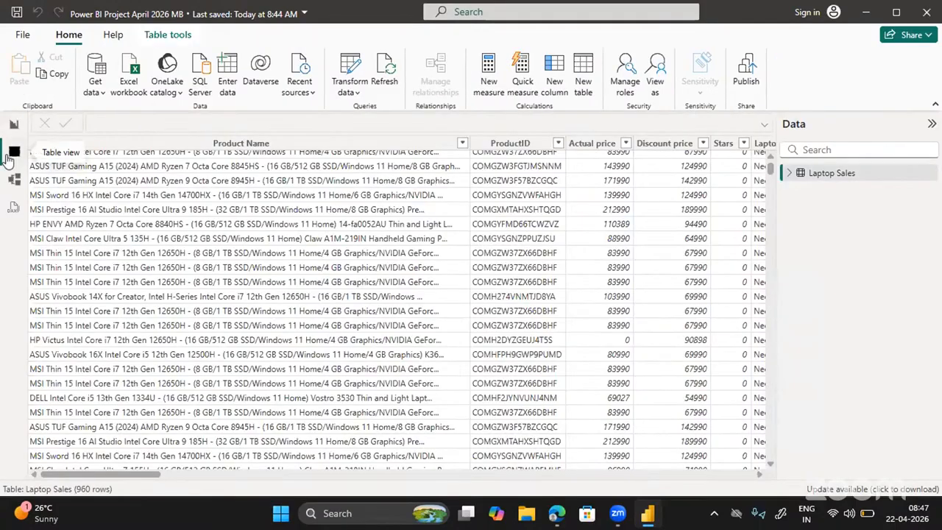
pyautogui.click(13, 124)
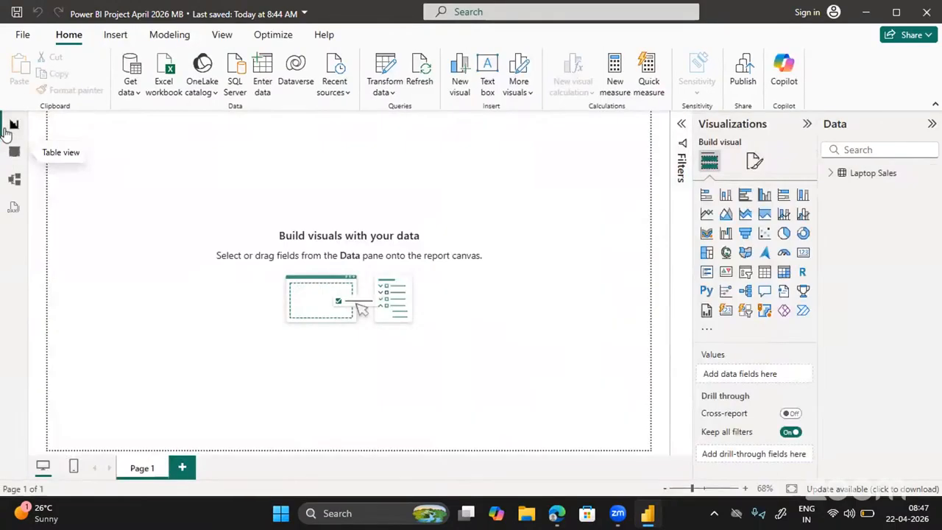
pyautogui.click(15, 153)
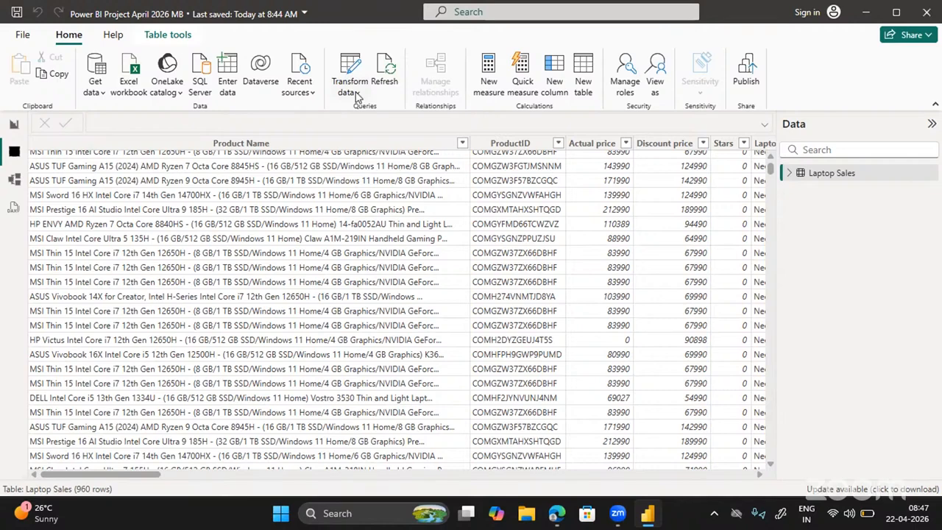
# Start an OData feed import, try confirming without a URL, then cancel it.
pyautogui.click(98, 99)
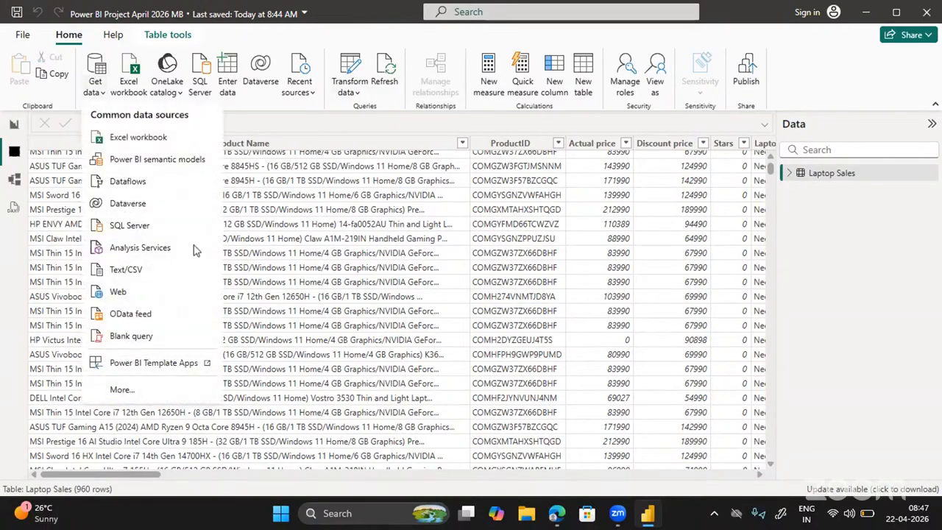
pyautogui.click(137, 316)
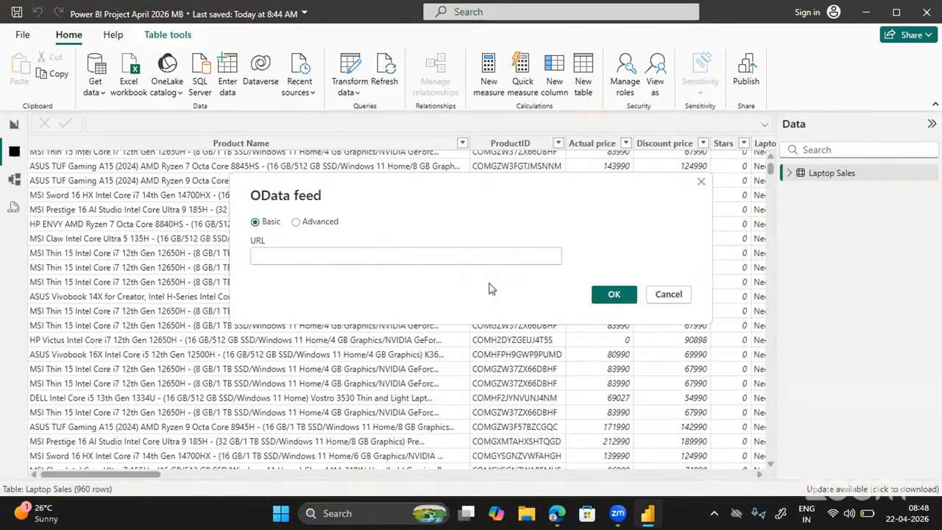
pyautogui.click(612, 296)
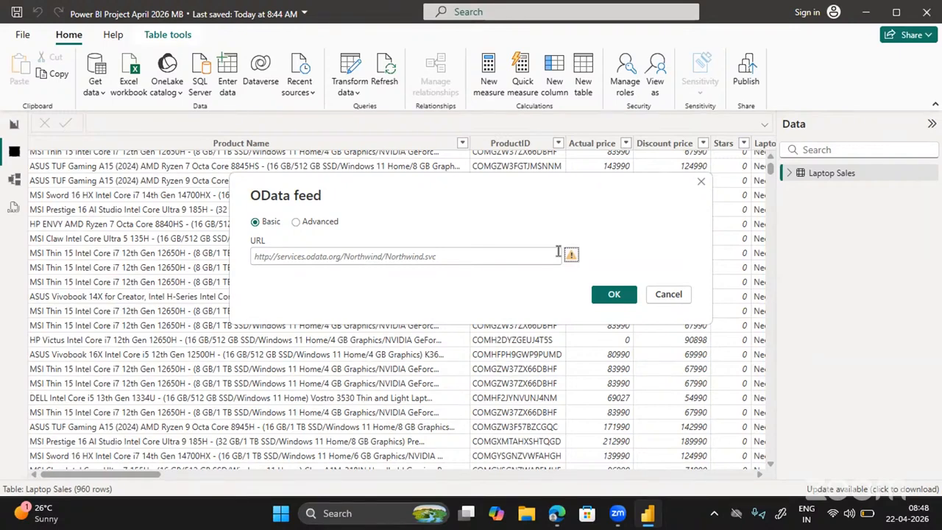
pyautogui.click(668, 294)
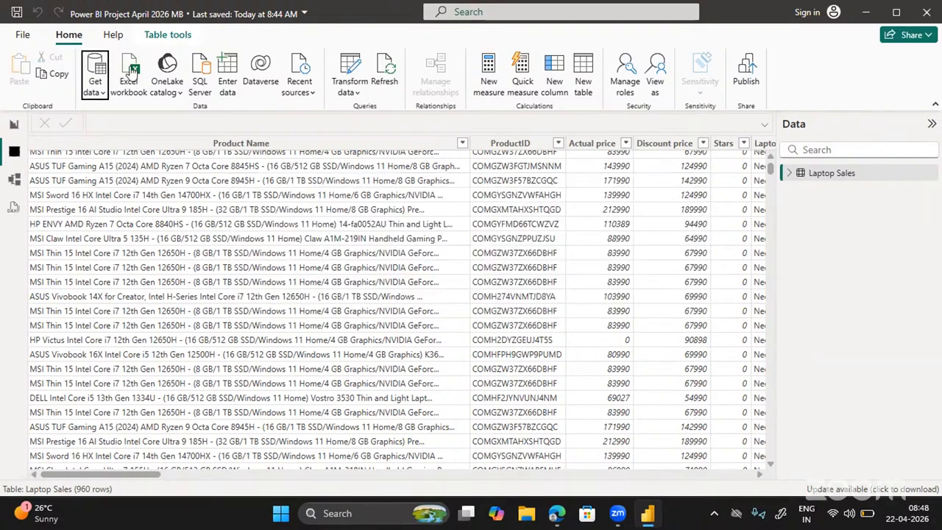
# Start a Web data import, cancel it, and return to the blank report page.
pyautogui.click(106, 94)
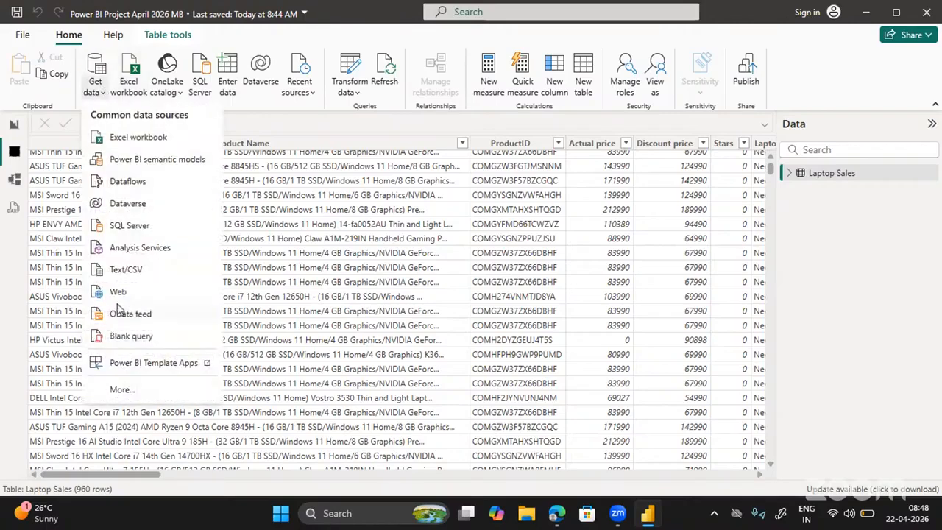
pyautogui.click(118, 293)
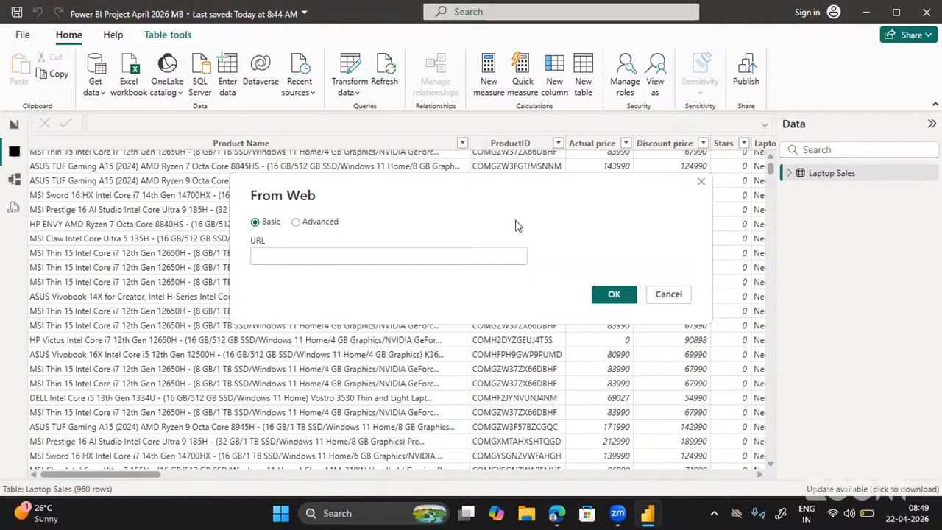
pyautogui.click(658, 298)
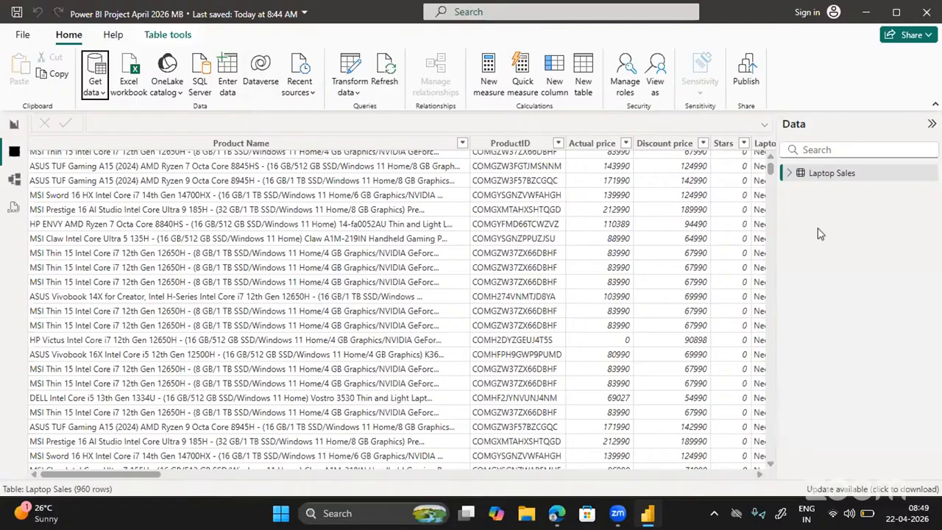
pyautogui.click(17, 124)
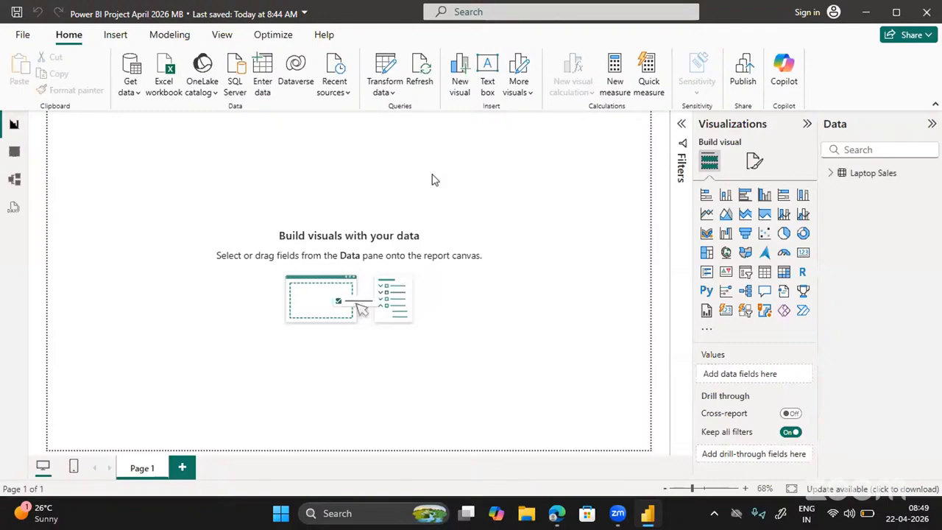
# Add a Python visual to Page 1 and enable script visuals.
pyautogui.click(707, 293)
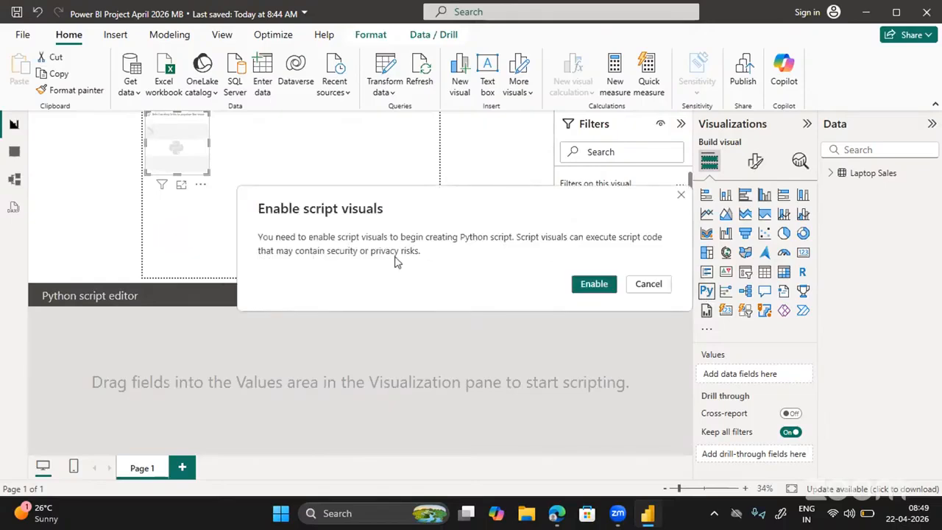
pyautogui.click(585, 288)
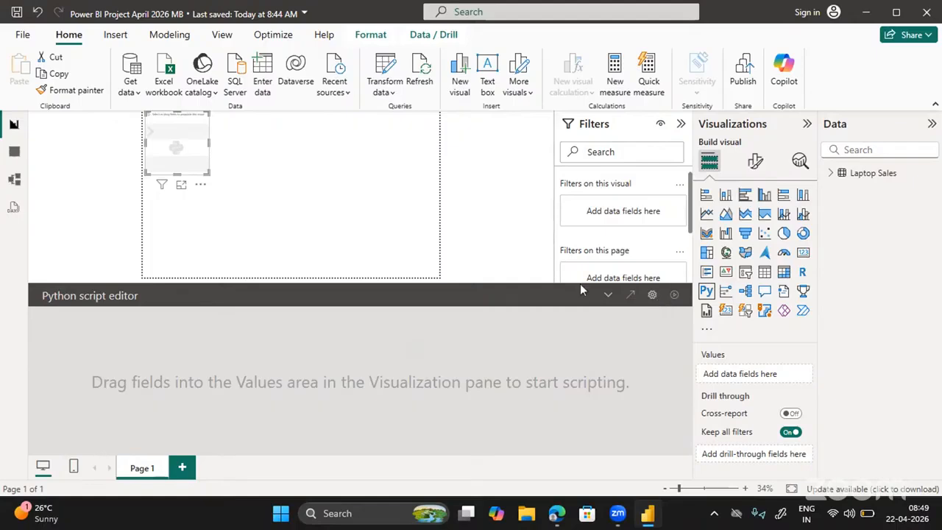
# Remove the Python visual from Page 1 and refresh the Laptop Sales data.
pyautogui.click(200, 184)
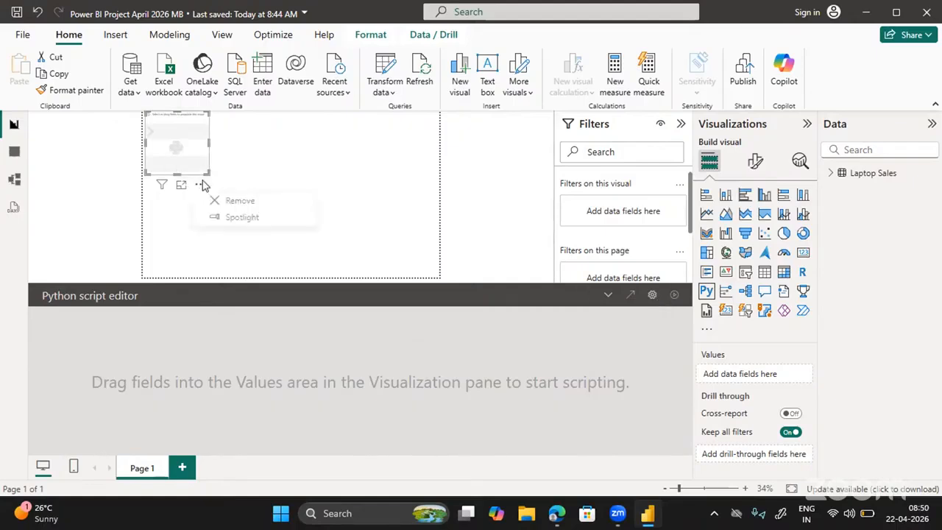
pyautogui.click(229, 202)
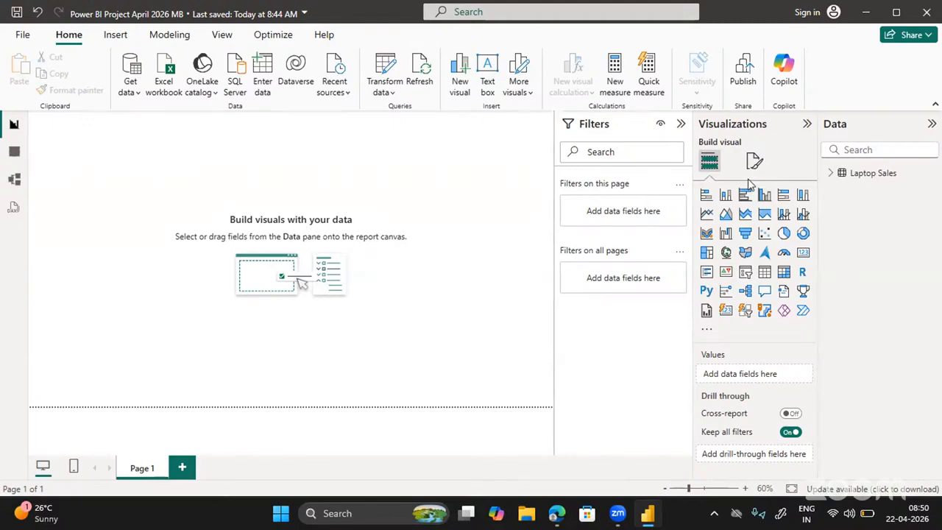
pyautogui.click(415, 78)
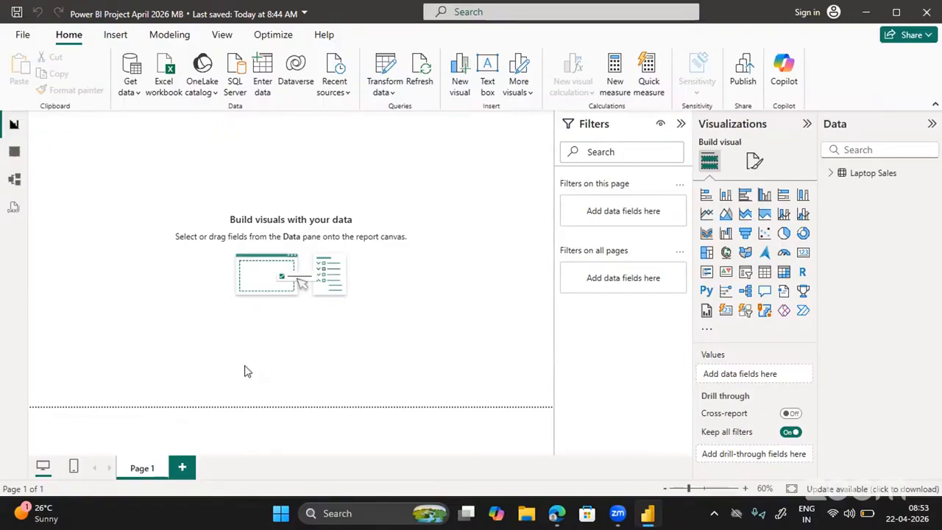
# Bring up the PowerApps.pptx deck in Edge and show slide 22, the courses-offered slide.
pyautogui.moveTo(557, 520)
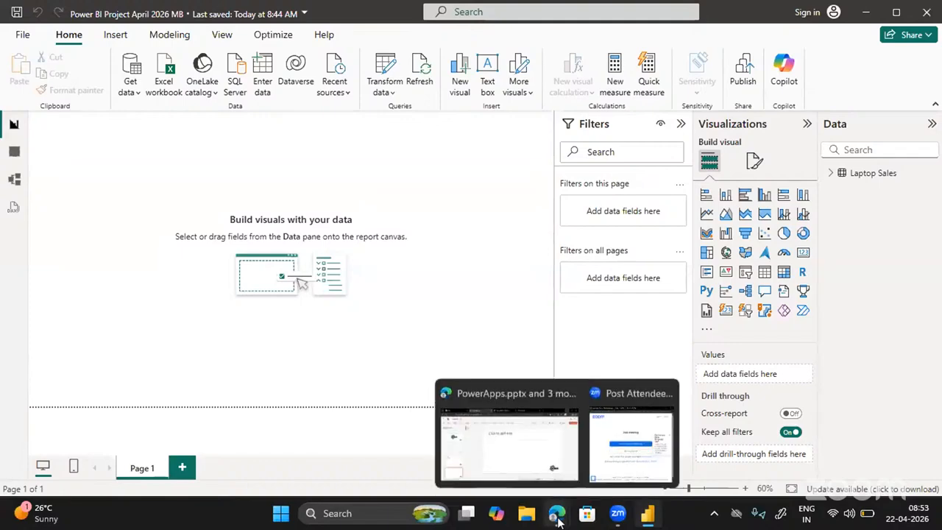
pyautogui.click(494, 438)
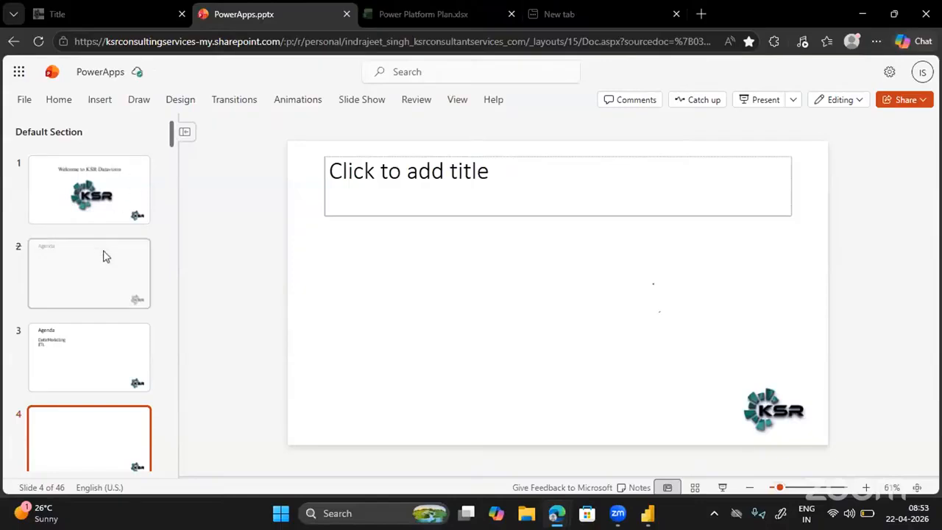
pyautogui.scroll(-7, 103, 255)
pyautogui.scroll(-4, 103, 255)
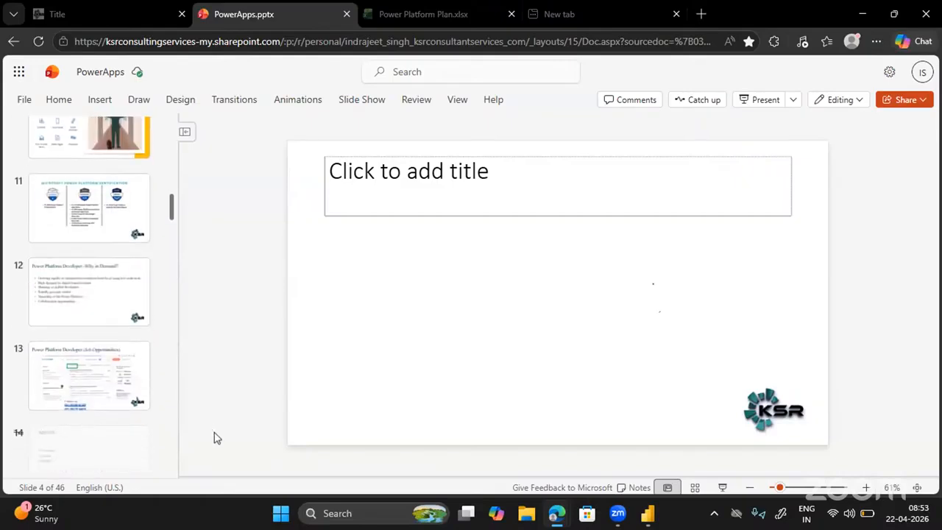
pyautogui.scroll(-10, 144, 337)
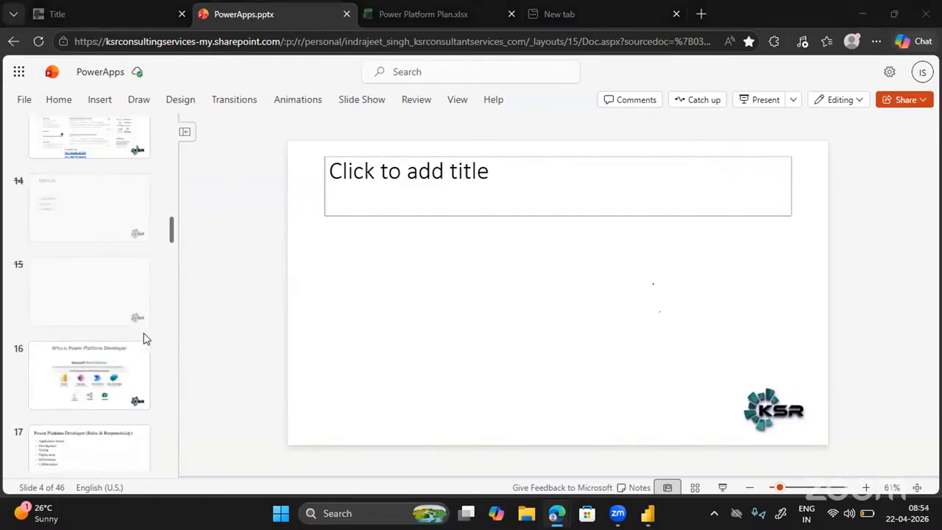
pyautogui.scroll(-3, 144, 337)
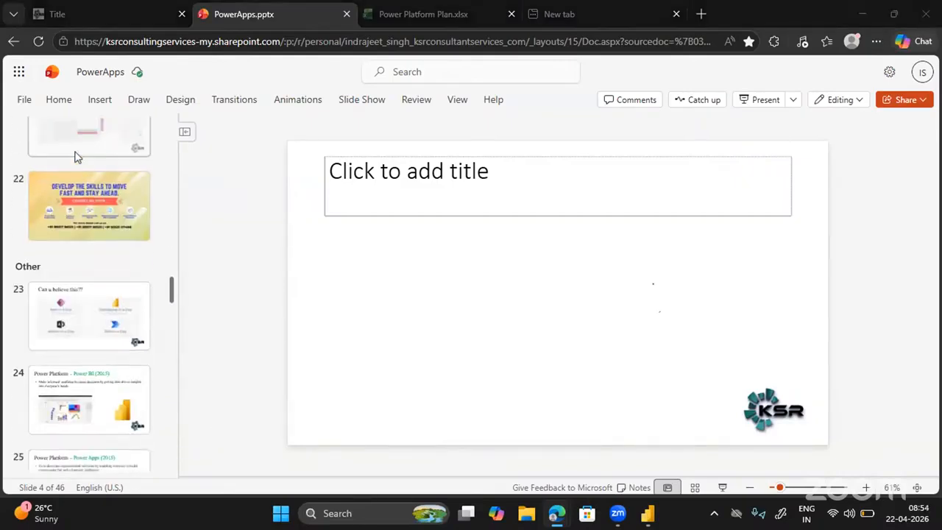
pyautogui.click(95, 193)
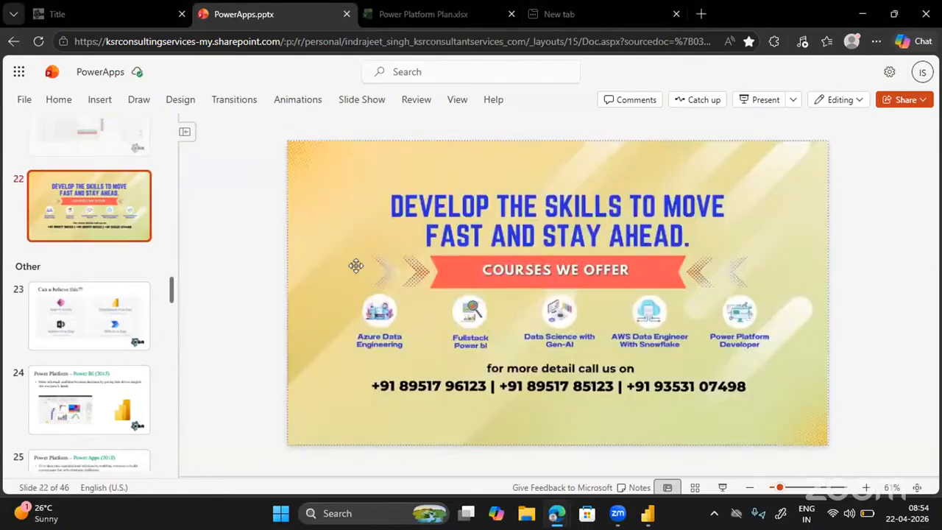